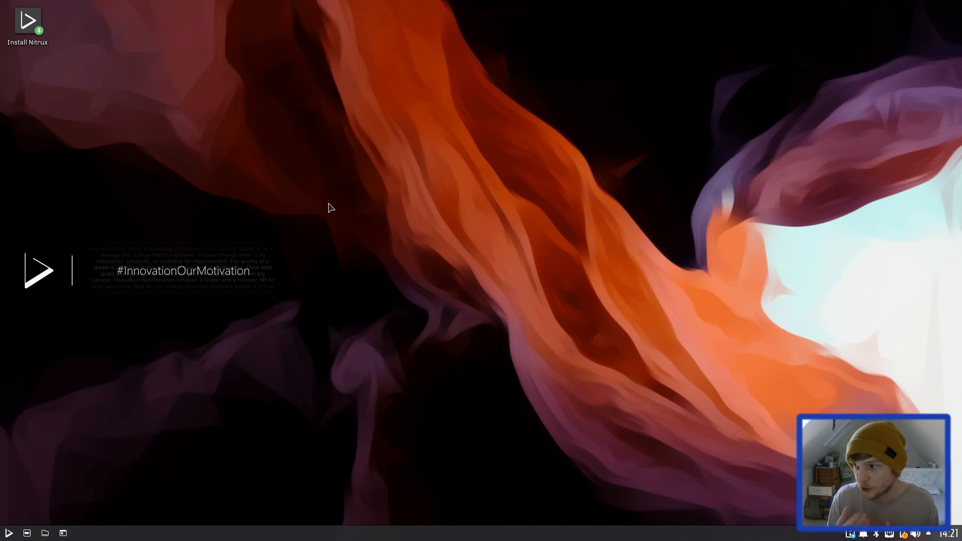
Step: Launch the Nitrux installer and set the language to British English (United Kingdom)
double_click(28, 23)
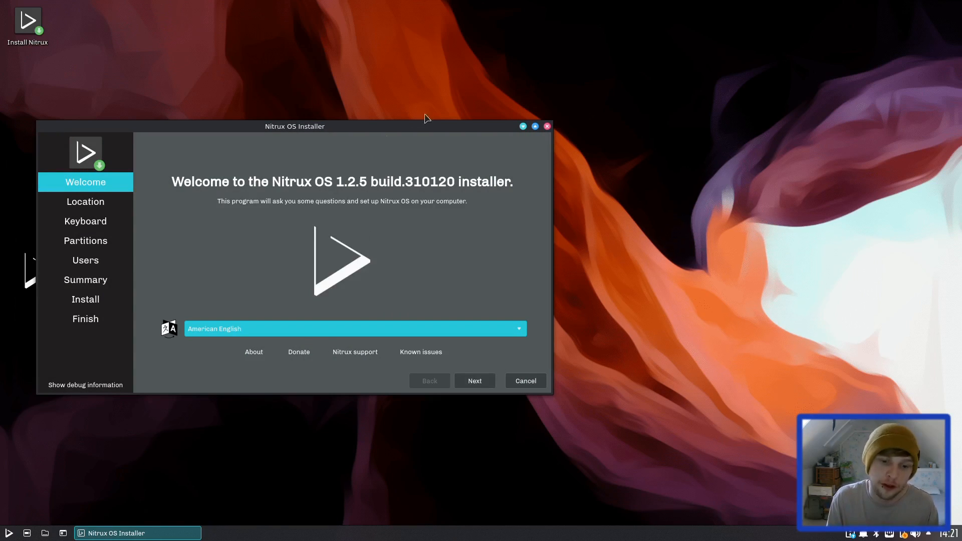
drag(339, 129, 513, 168)
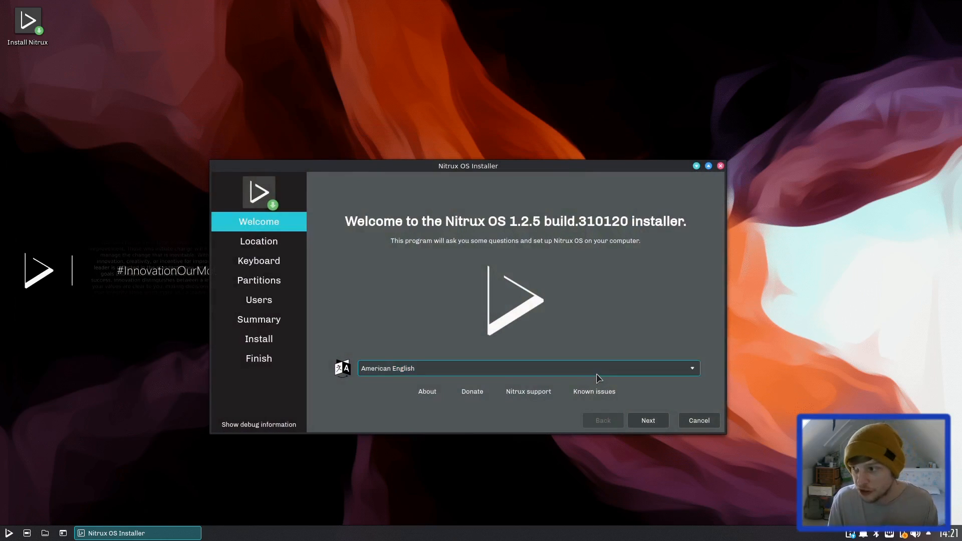
click(596, 374)
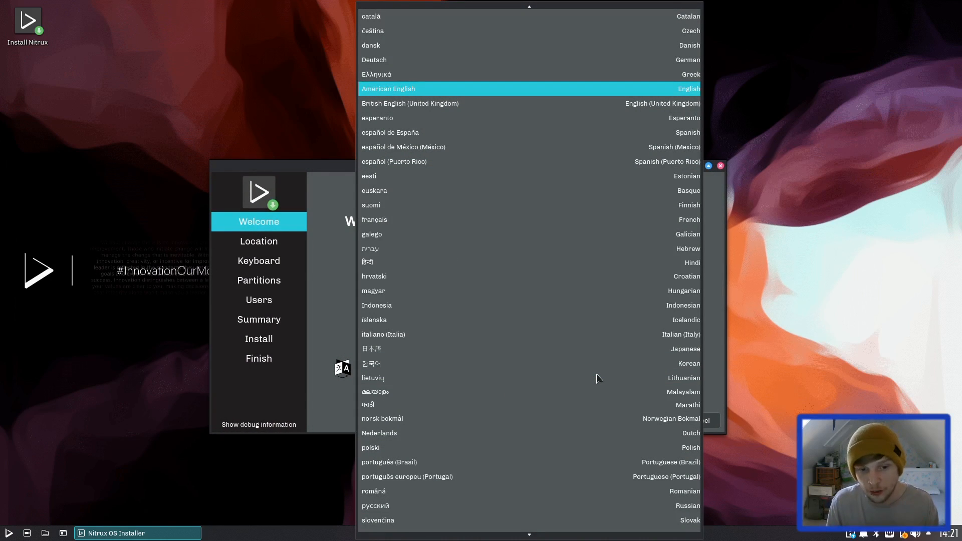
click(492, 105)
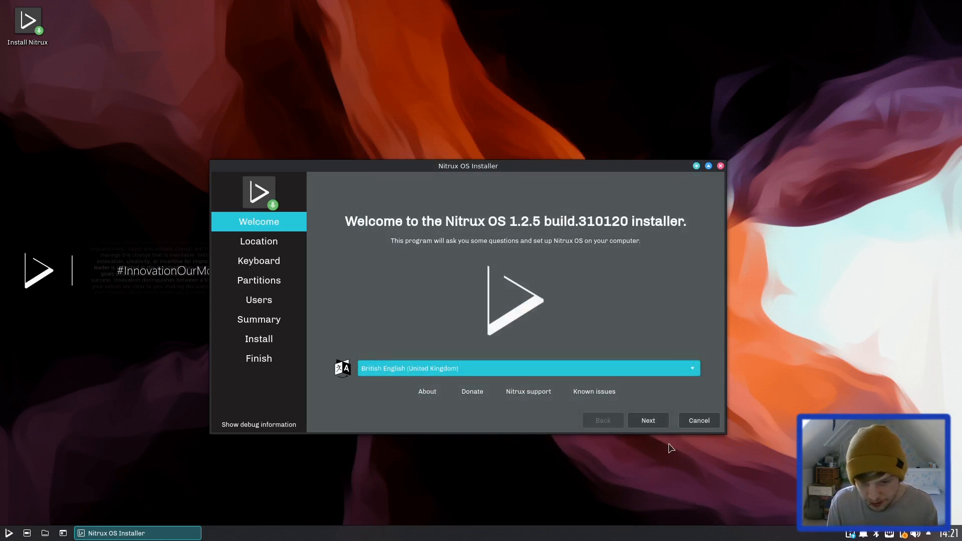
Step: Accept the default location and keyboard and choose to erase the whole disk
click(648, 420)
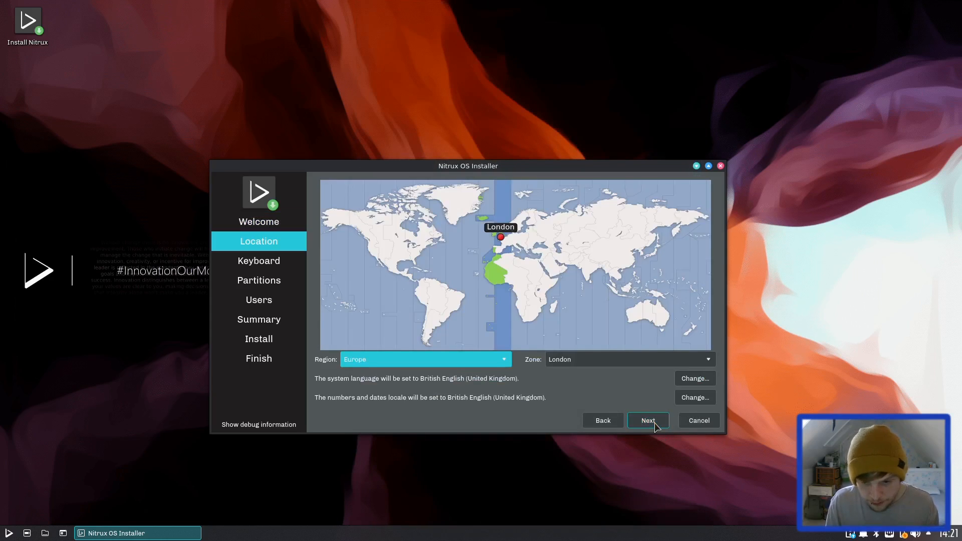
click(650, 421)
click(648, 420)
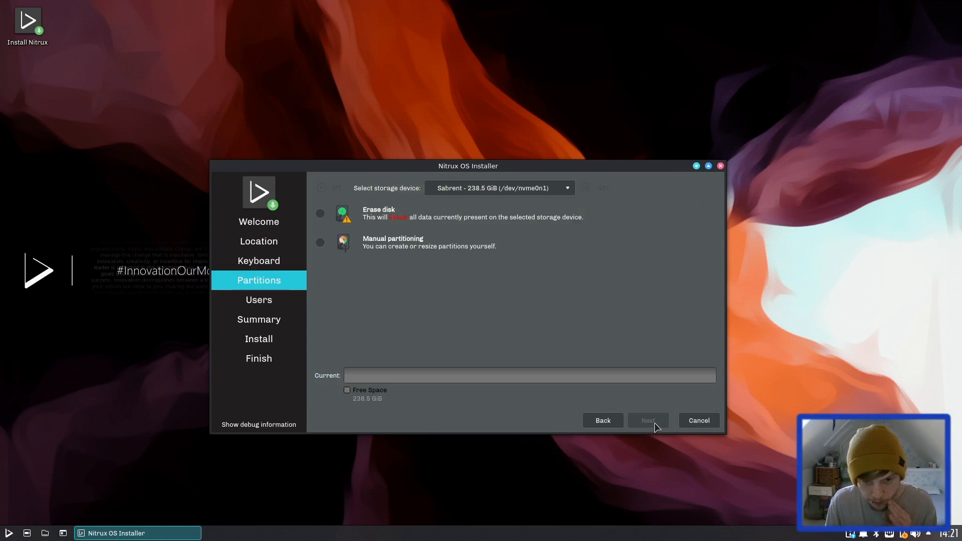
click(321, 214)
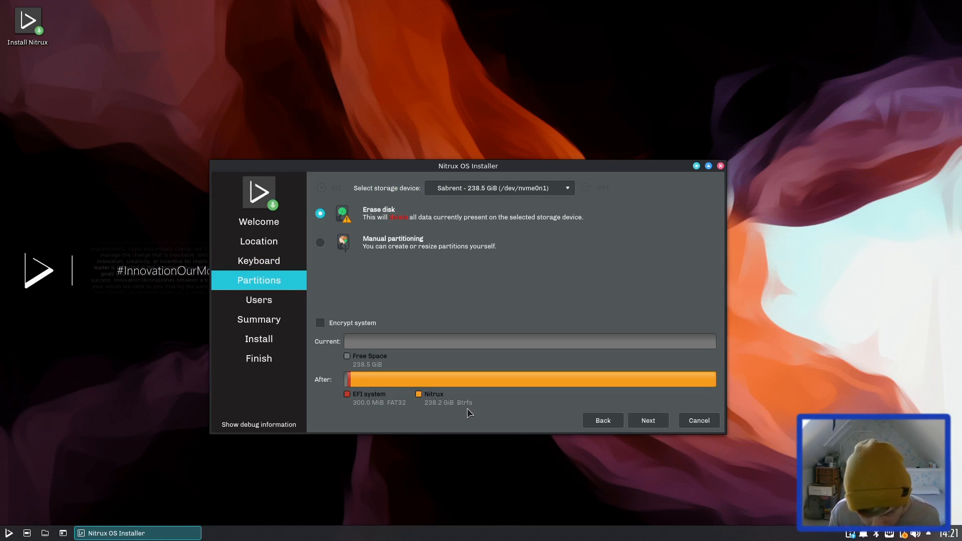
Step: Fill in the account name, computer name and matching password on the user page
click(648, 421)
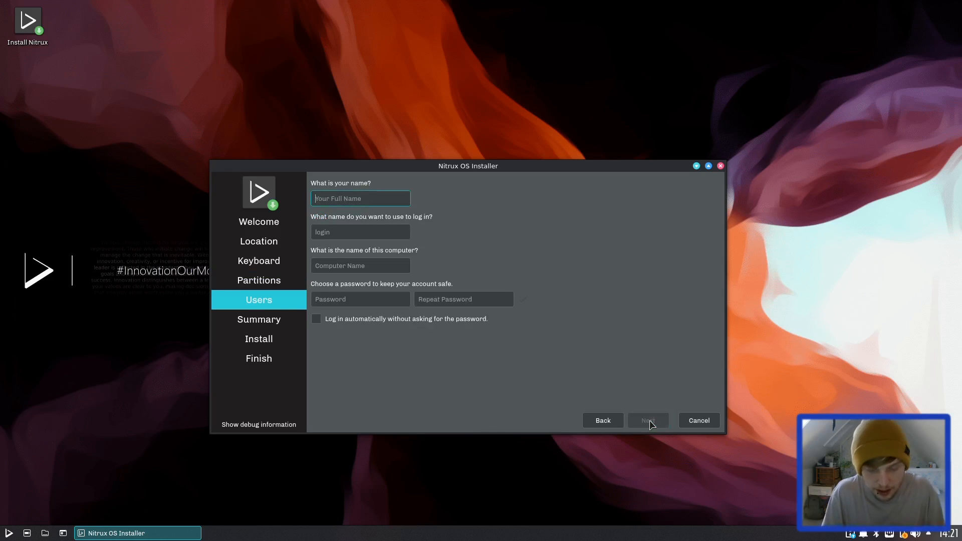
text(tyler)
key(Tab)
key(Tab)
key(Tab)
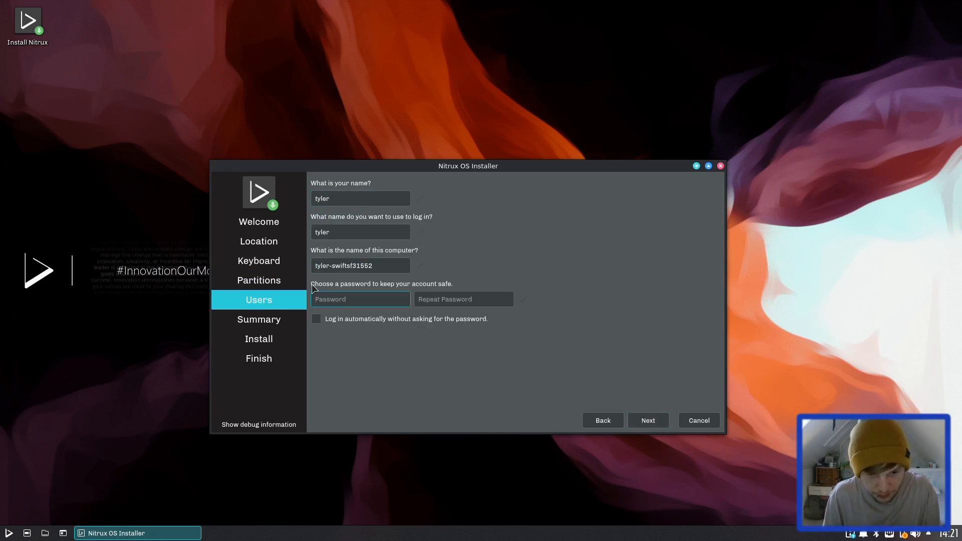
double_click(350, 266)
text(lappy)
key(Tab)
text(••••••••)
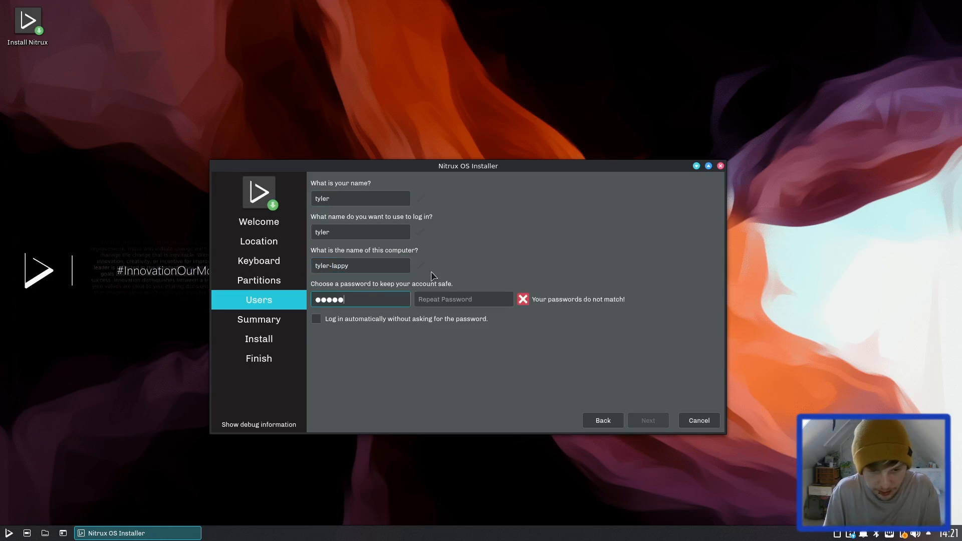
key(Tab)
text(••)
key(BackSpace)
key(BackSpace)
text(•••••)
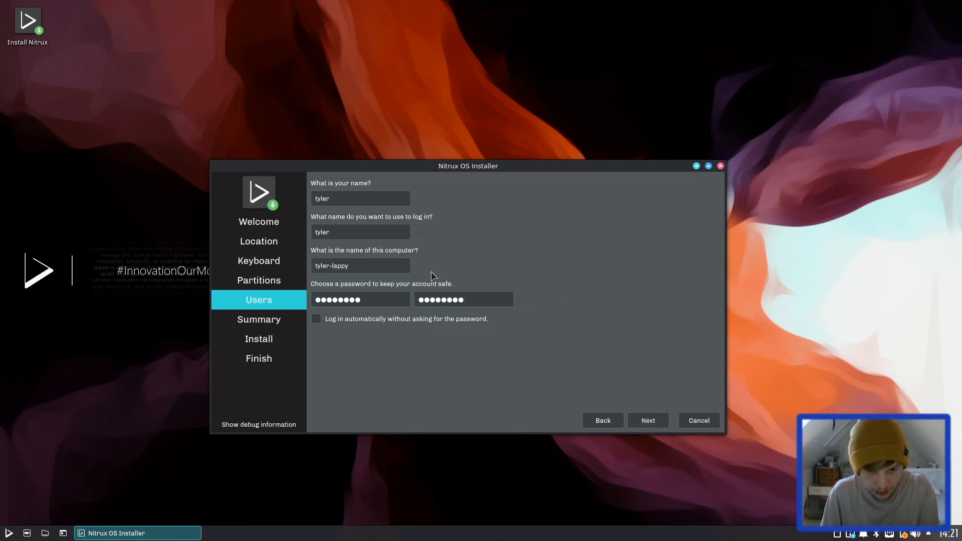
key(Return)
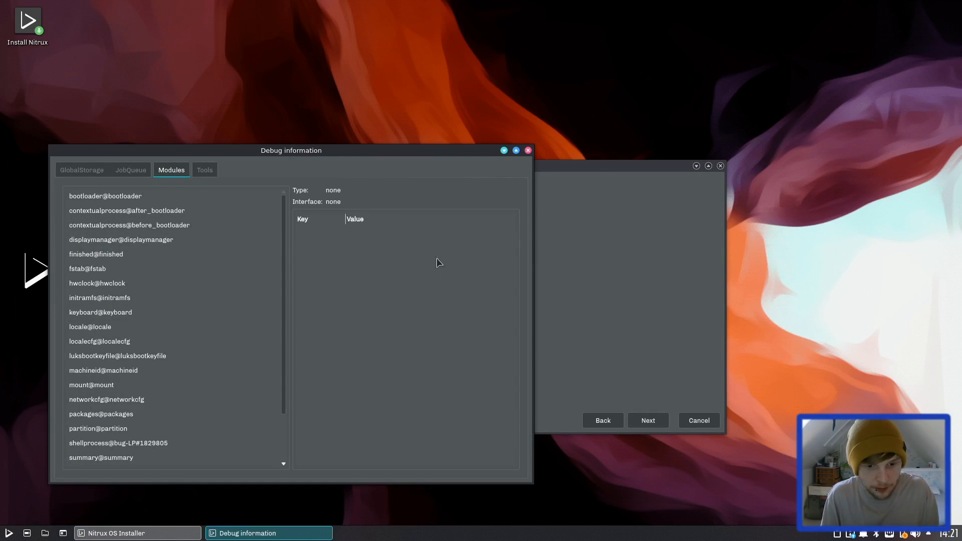
Step: Enable automatic login without a password and continue to the installation summary
click(525, 151)
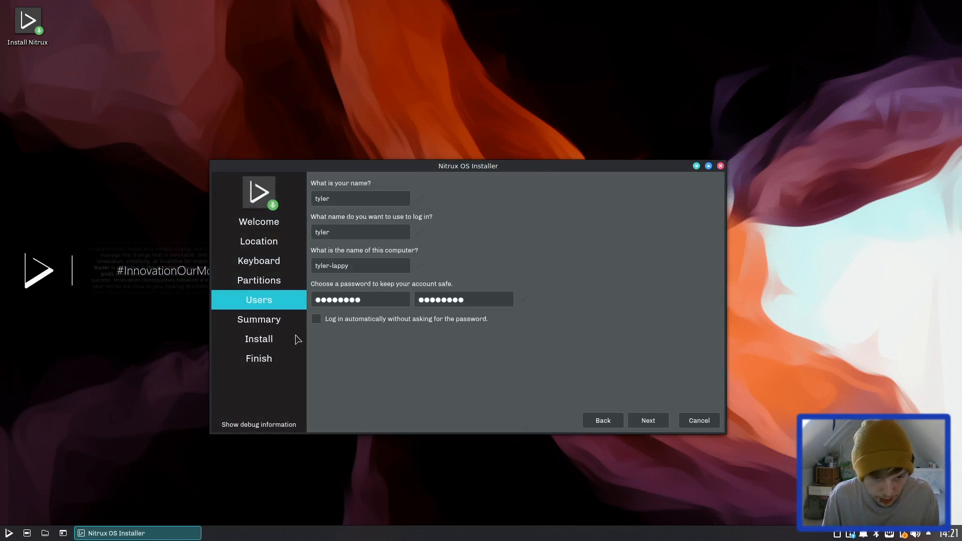
click(317, 319)
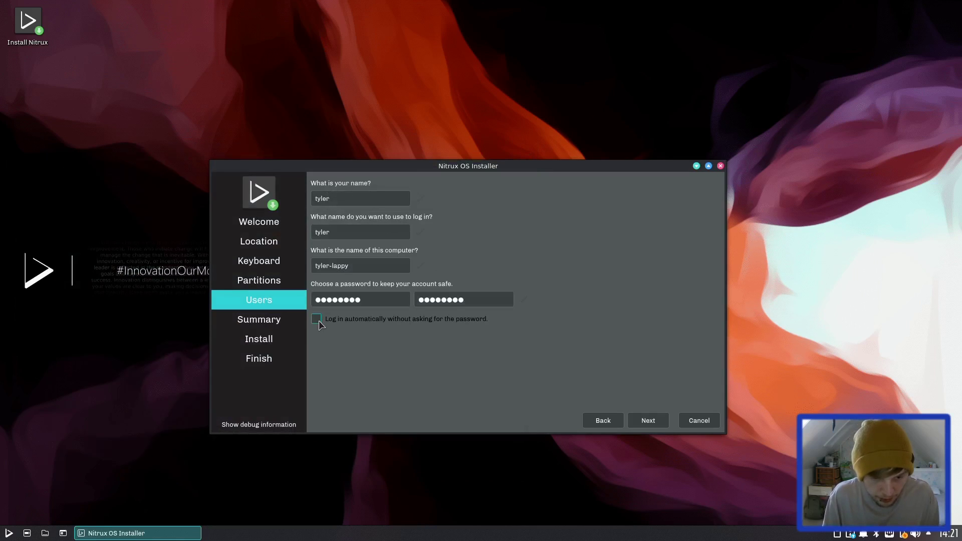
click(636, 418)
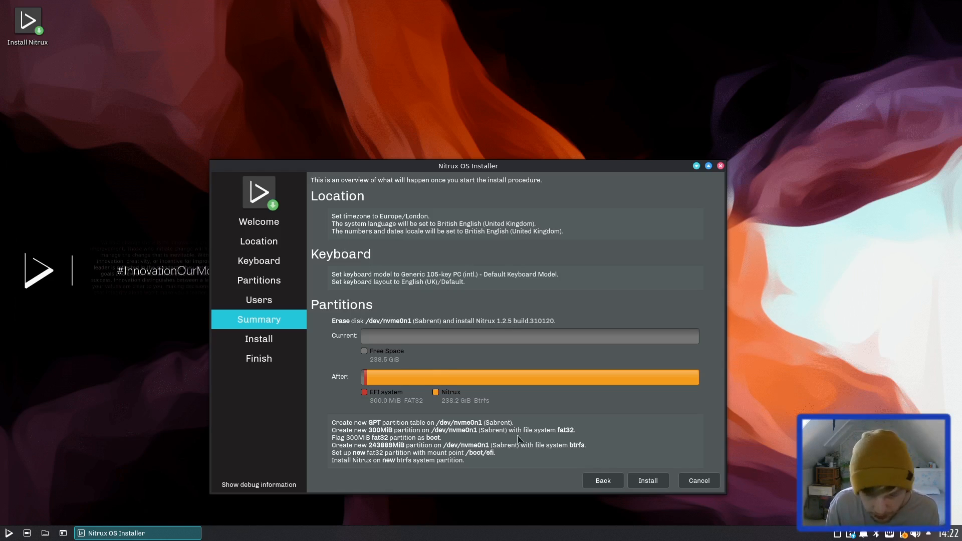
Step: Confirm the disk changes and begin installing Nitrux
click(648, 481)
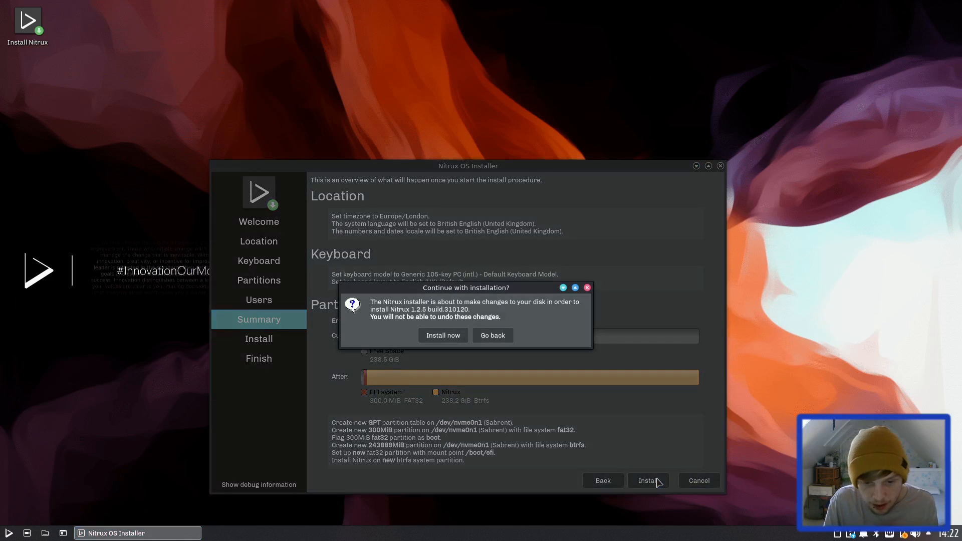
click(444, 335)
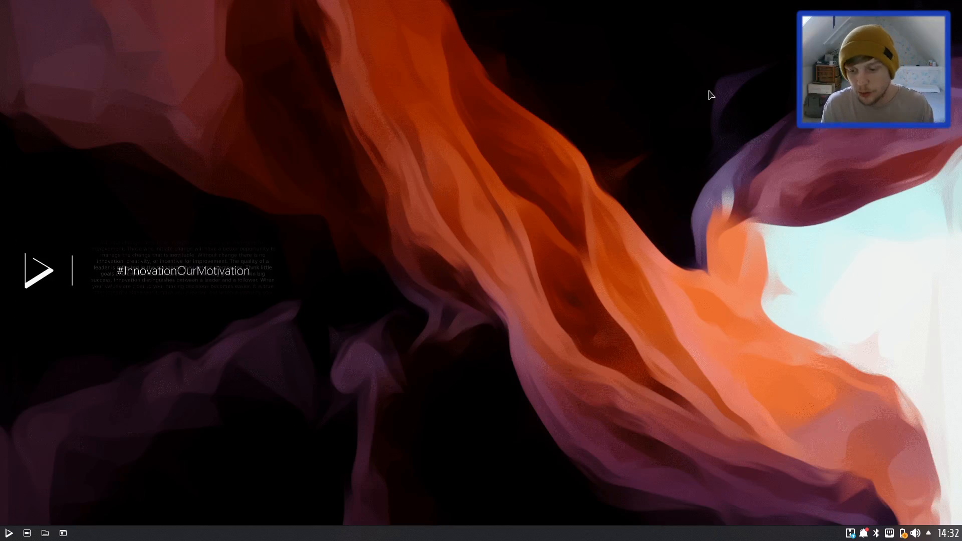
Step: Bring up the Station terminal centred on the fresh desktop
right_click(554, 236)
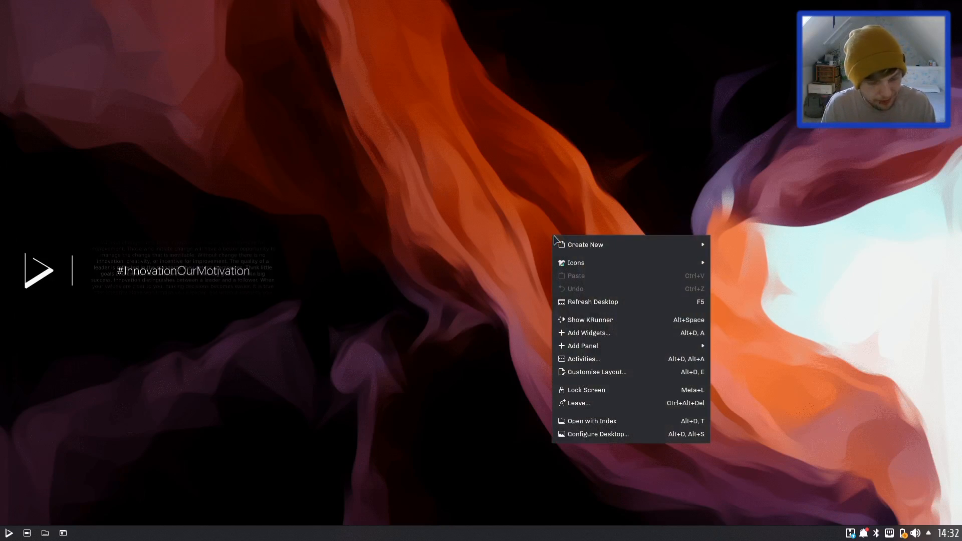
click(388, 262)
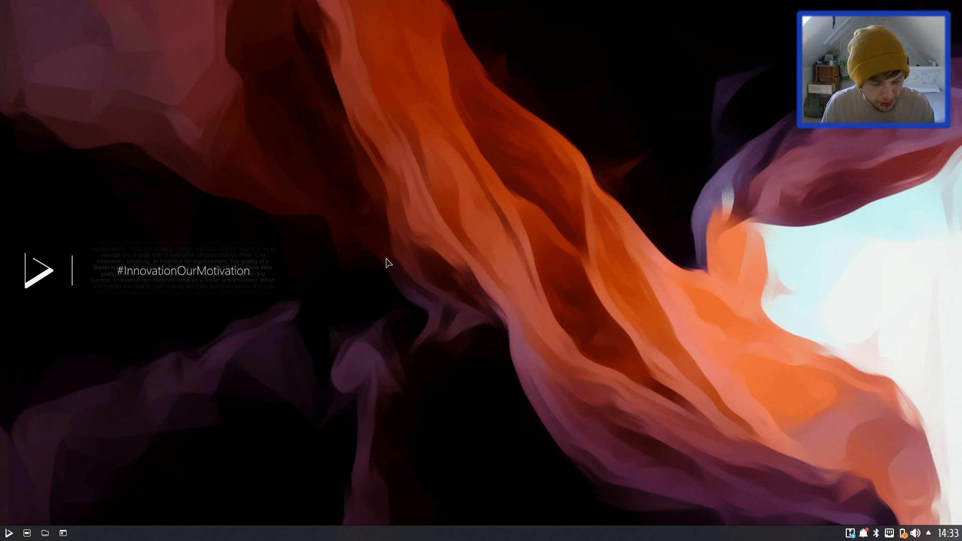
click(64, 533)
mouse_move(120, 533)
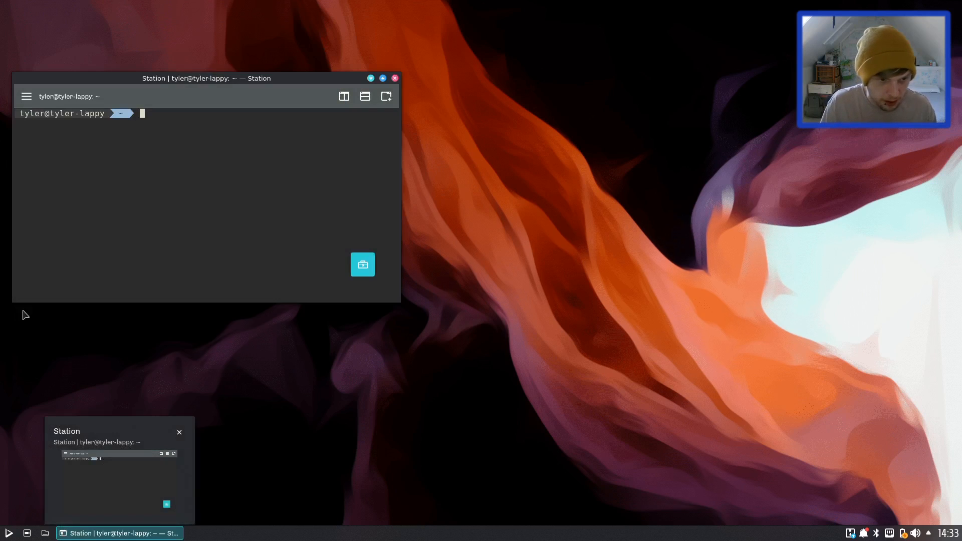
drag(223, 79, 504, 132)
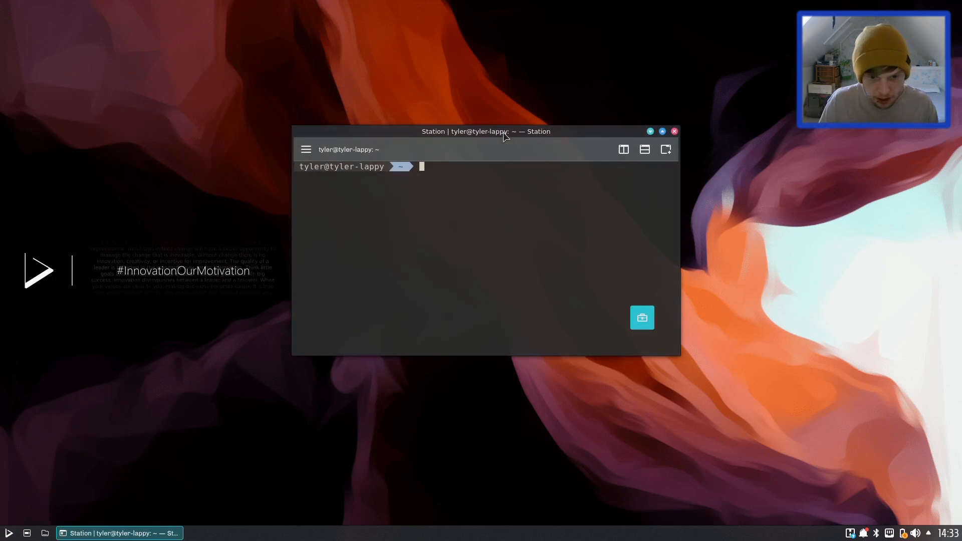
text(sudo apt upd)
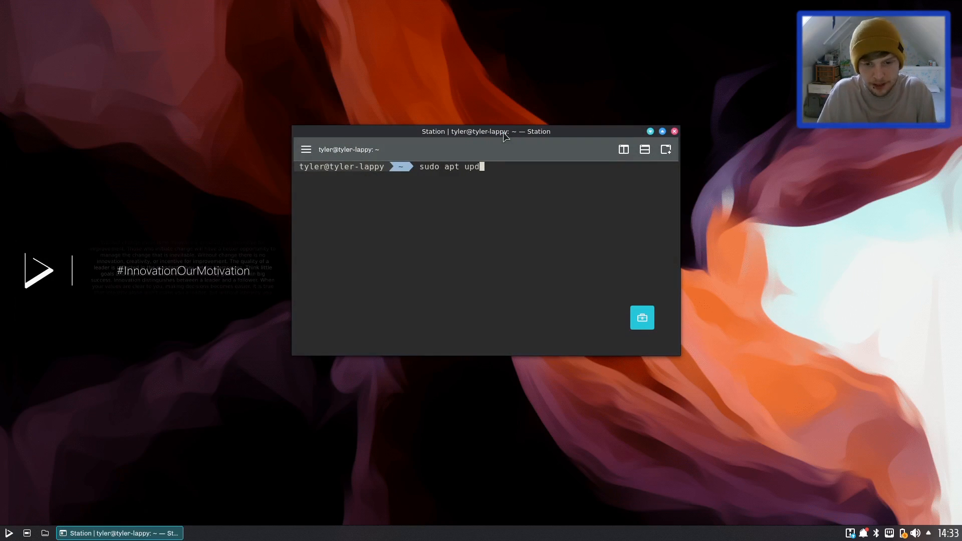
text(ate -y)
Step: Run sudo apt update -y with the password, then sudo apt upgrade -y
key(Return)
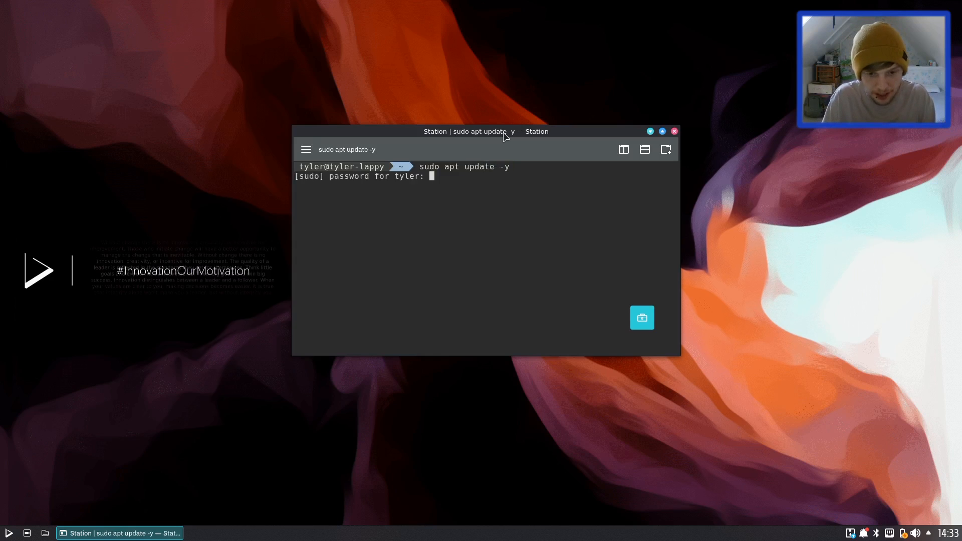
key(Return)
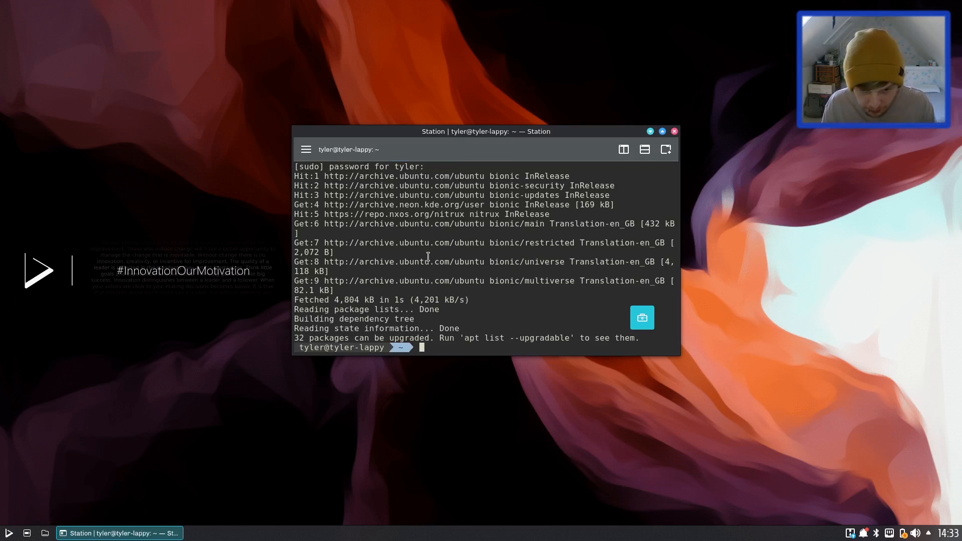
scroll(428, 258, up, 1)
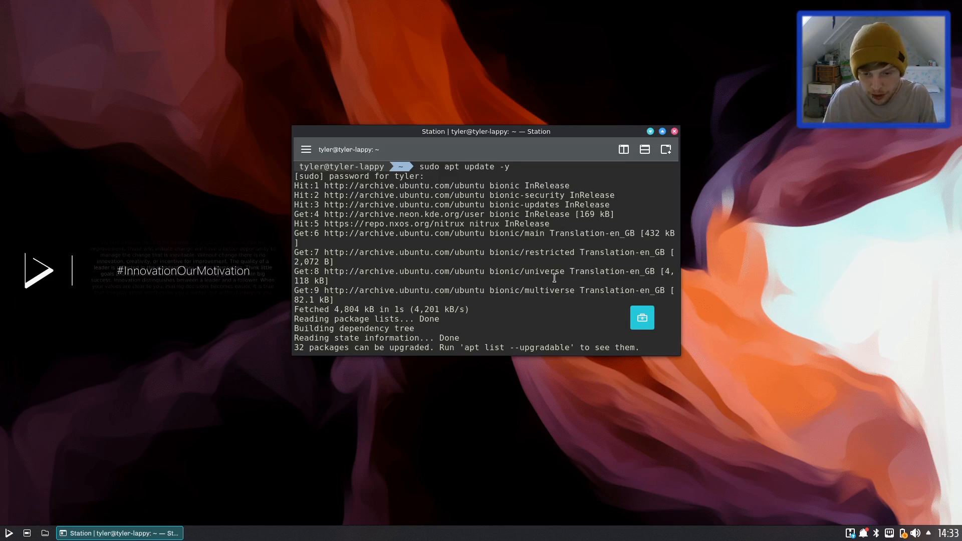
text(sudo apt upgrade -y)
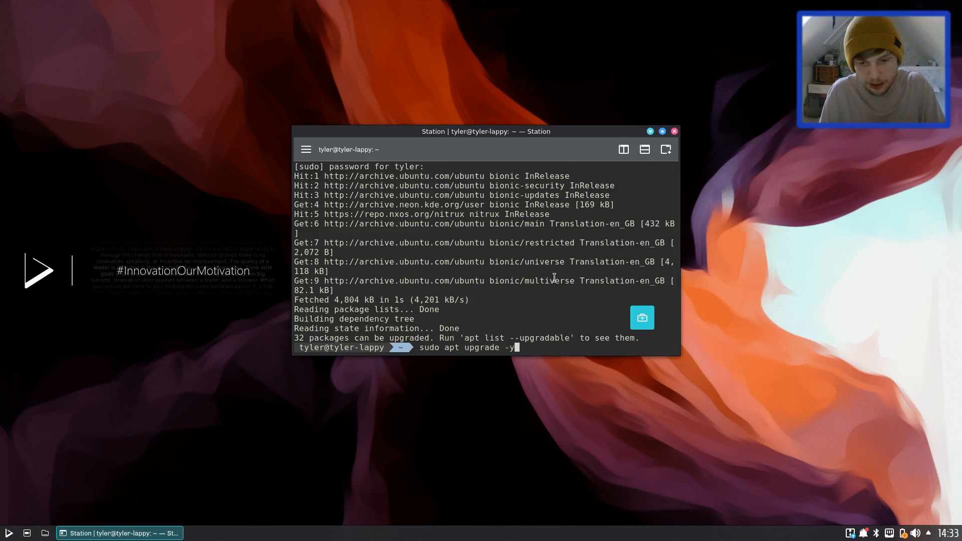
key(Return)
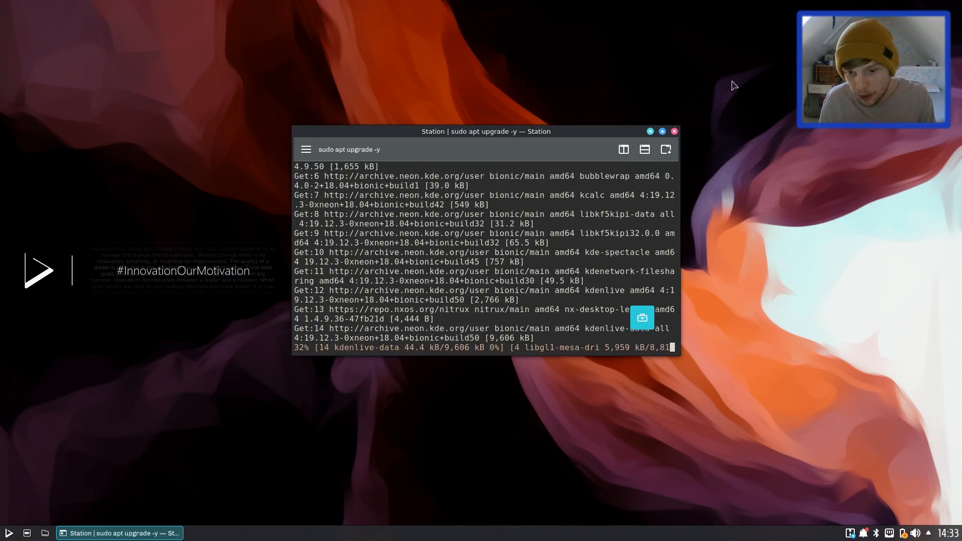
Step: Find System Information via the launcher, view Nitrux 1.2.6 details, then close it
click(649, 134)
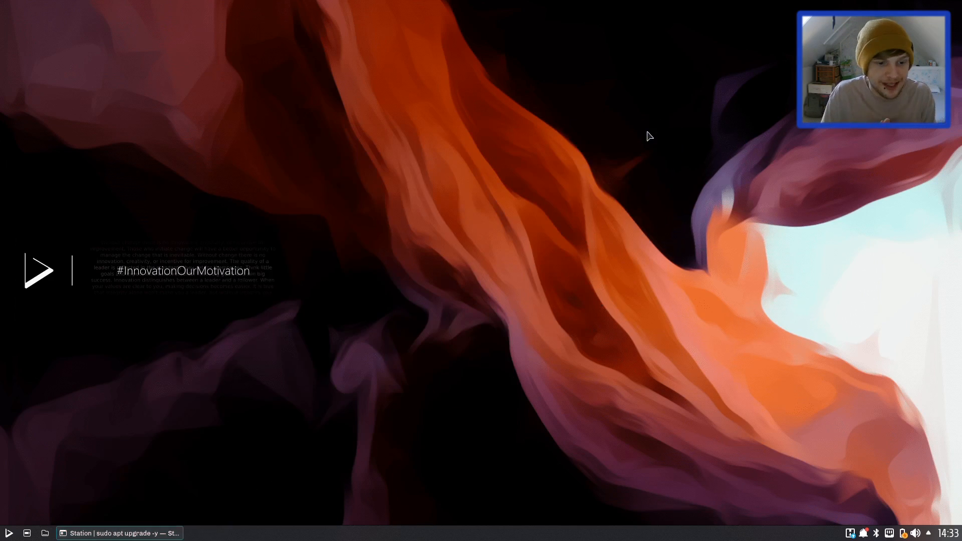
click(9, 533)
text(about)
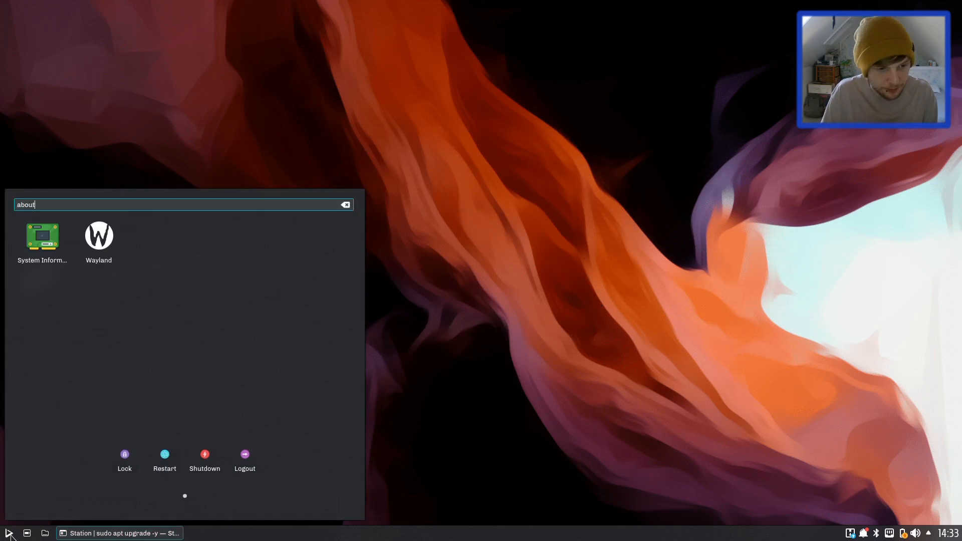
key(Escape)
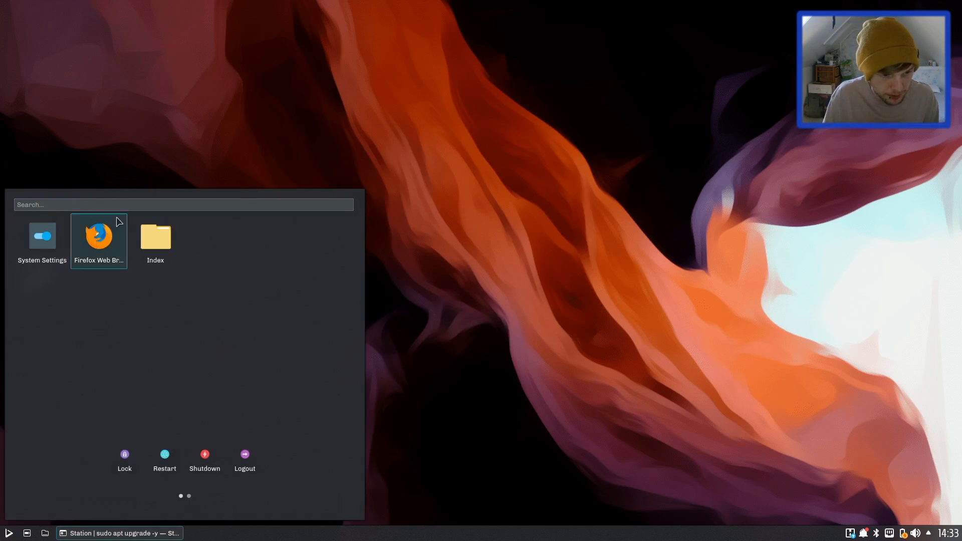
click(110, 206)
text(about)
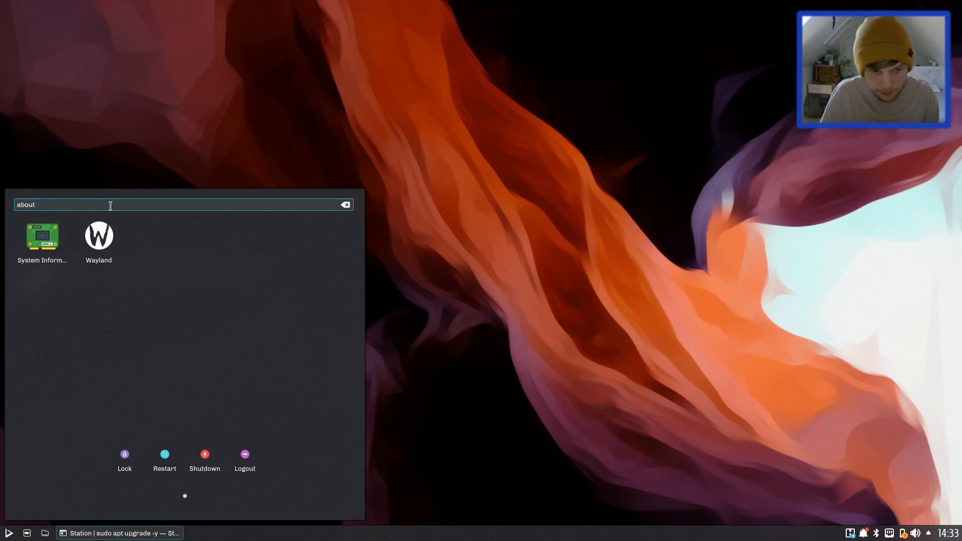
click(42, 240)
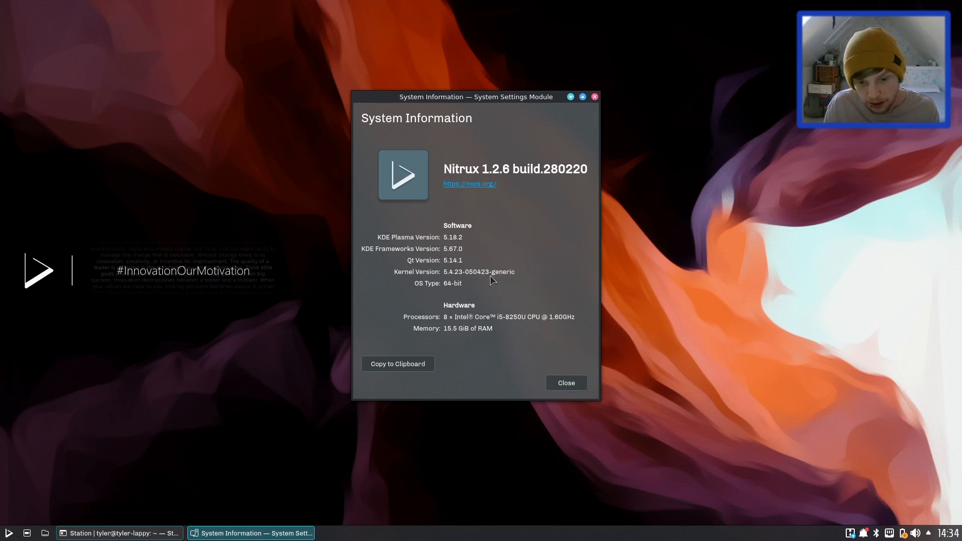
click(568, 383)
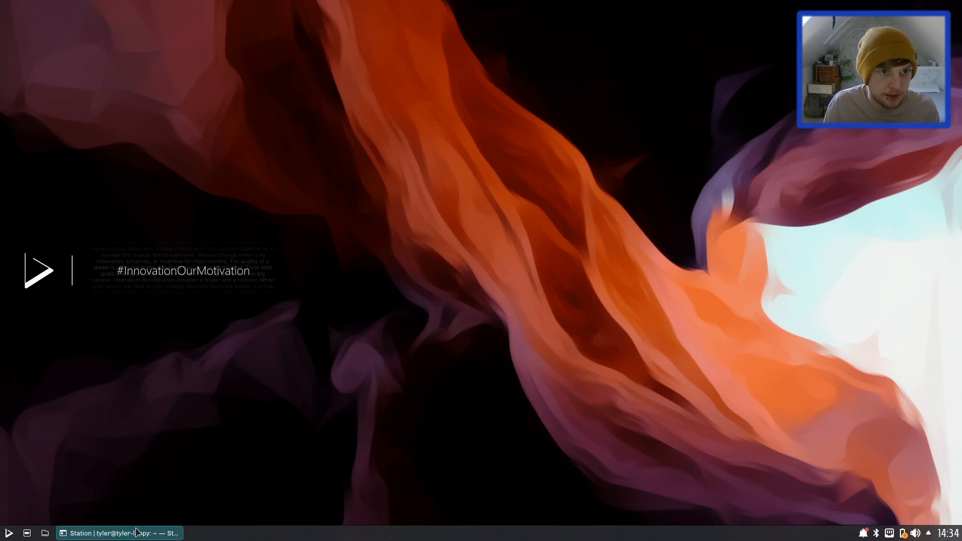
Step: Run sudo apt install kate in Station and confirm with y
click(121, 534)
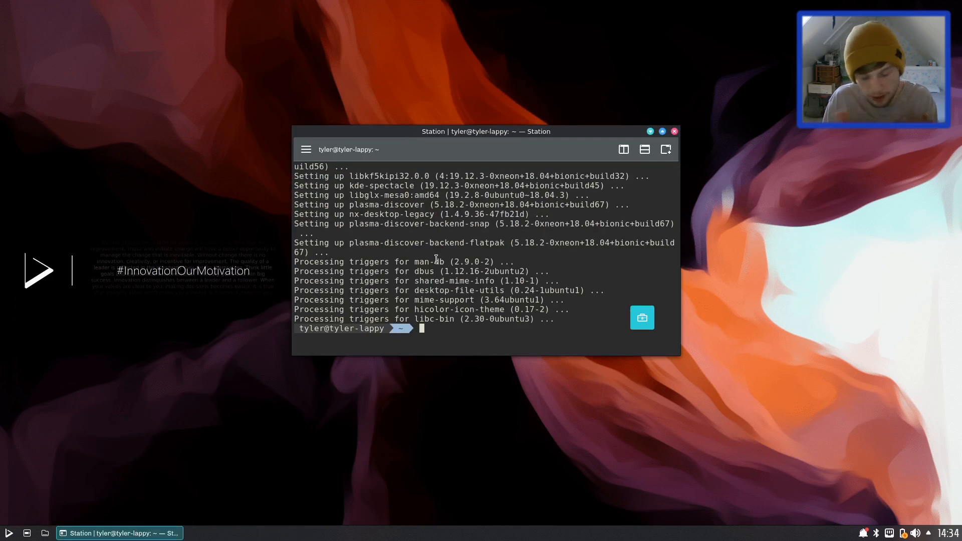
text(sudo apt install )
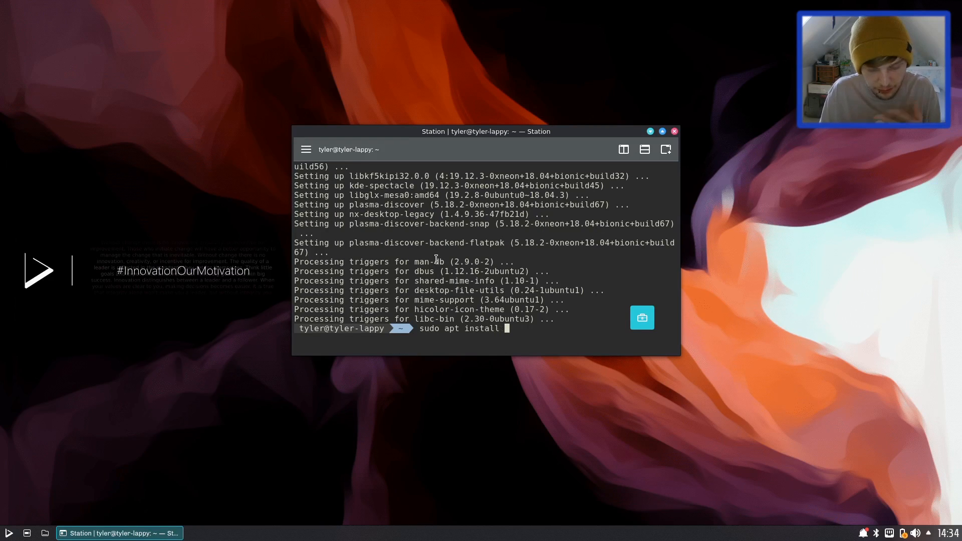
text(kate)
key(Return)
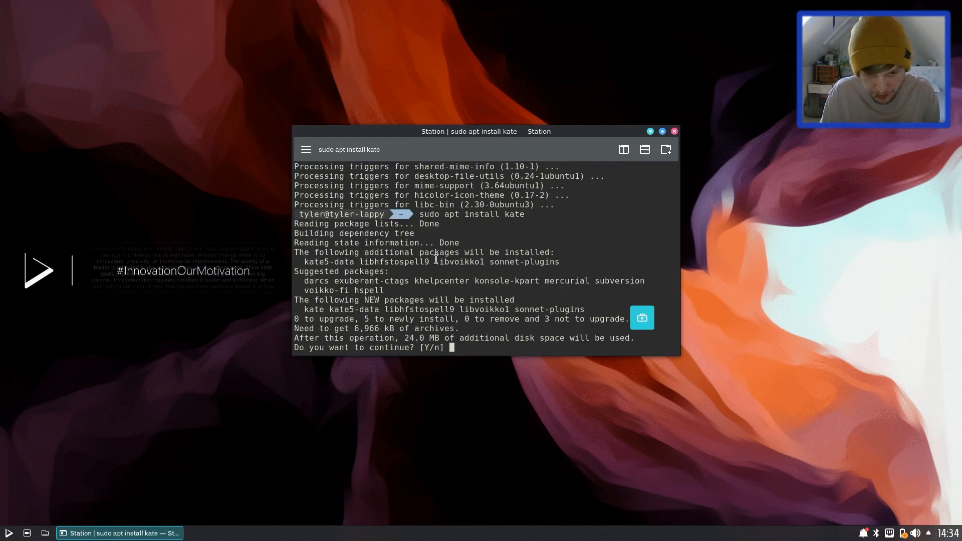
text(y)
key(Return)
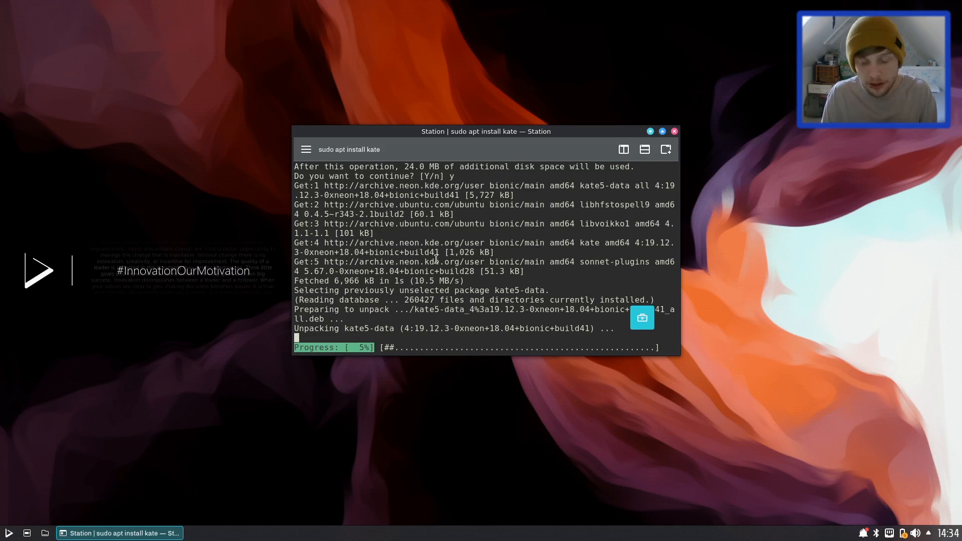
Step: Browse the launcher's Maui Apps category while kate installs
click(9, 532)
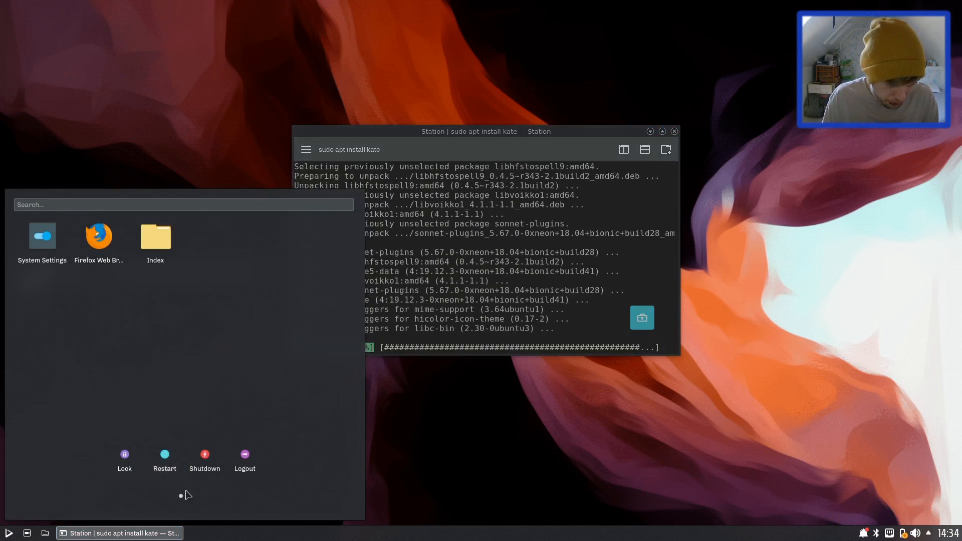
click(189, 497)
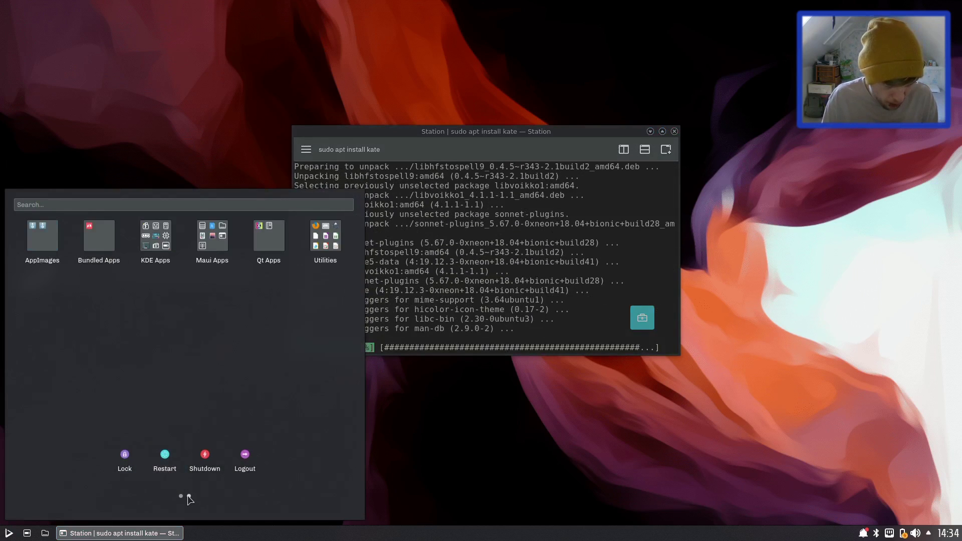
click(215, 251)
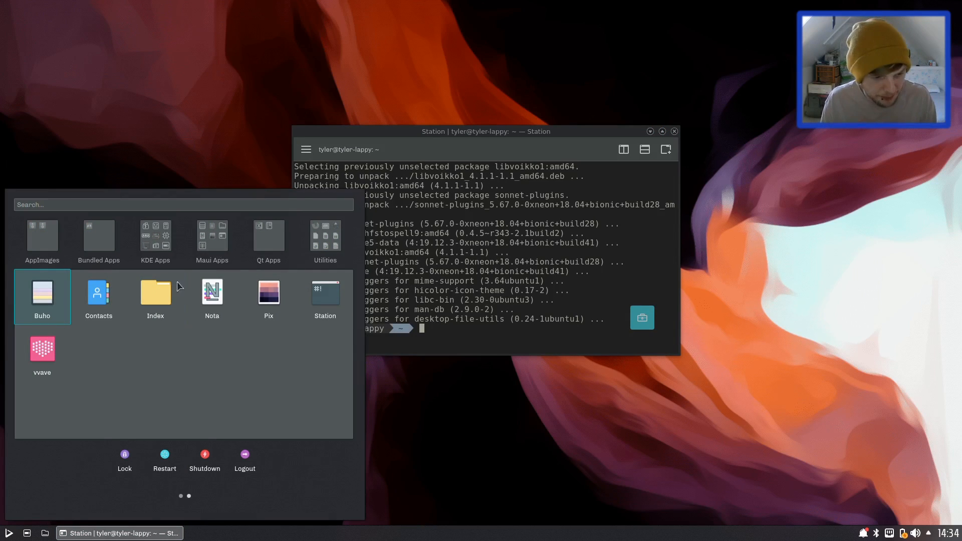
click(169, 308)
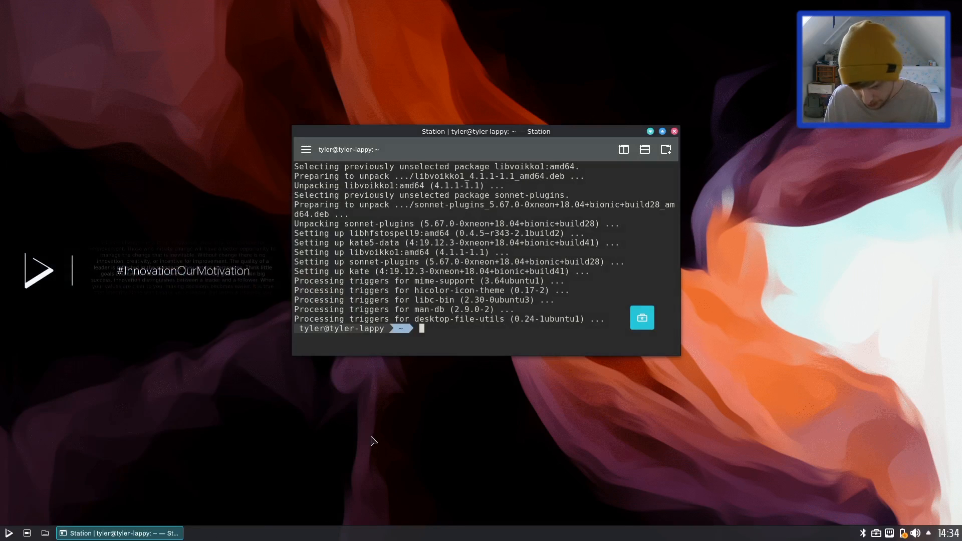
Step: Launch Index, enter the Documents folder and view its settings panel
click(45, 533)
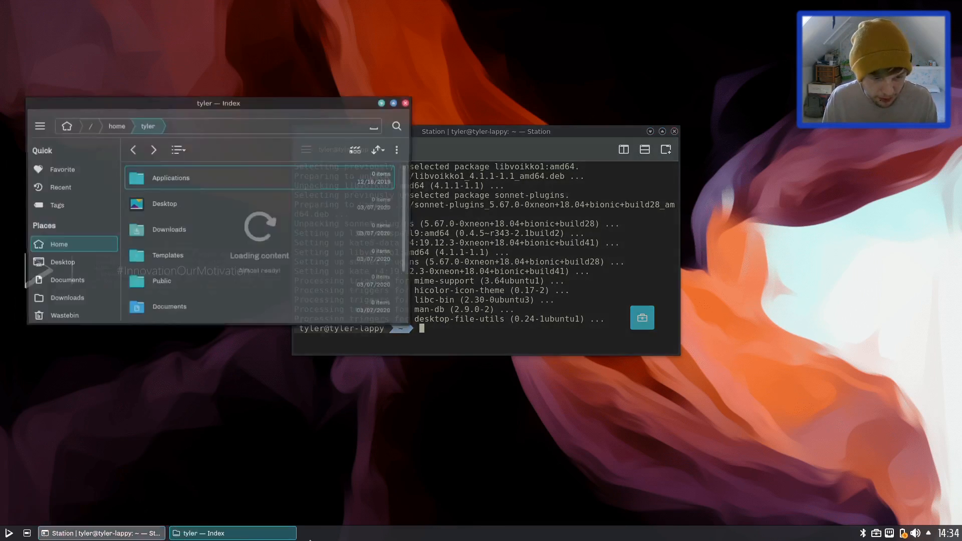
mouse_move(252, 102)
mouse_down()
mouse_move(449, 143)
mouse_move(423, 134)
mouse_up()
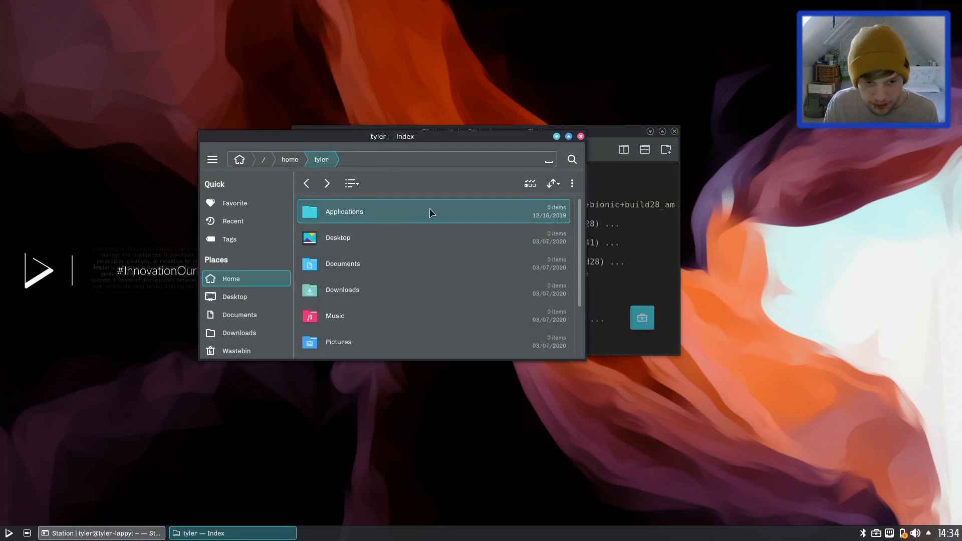
double_click(356, 259)
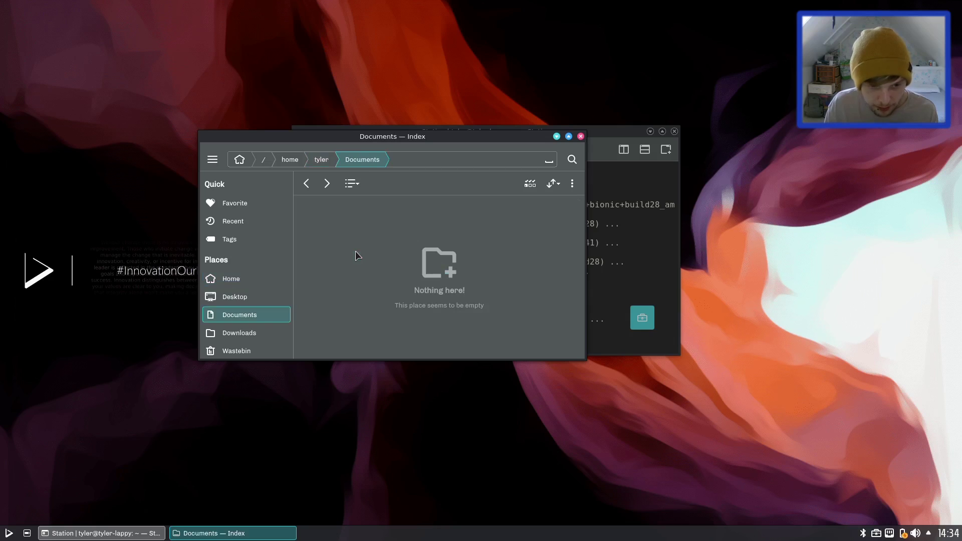
click(213, 159)
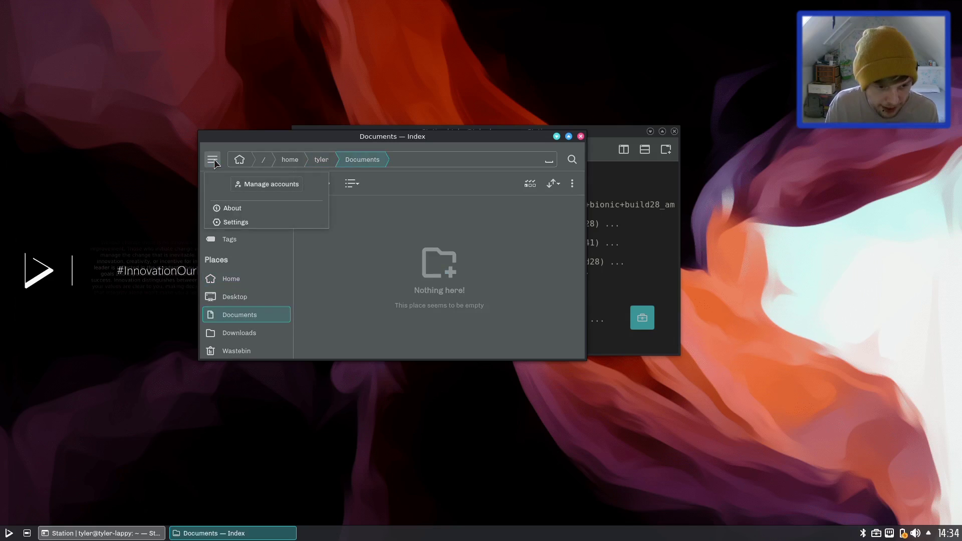
click(249, 221)
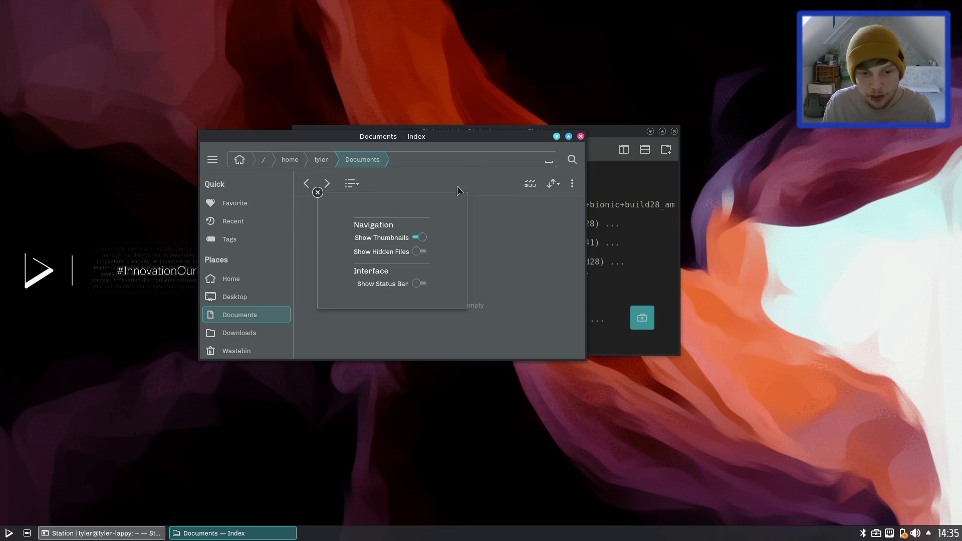
Step: Launch System Settings and search for single-click under Workspace Behaviour
click(319, 192)
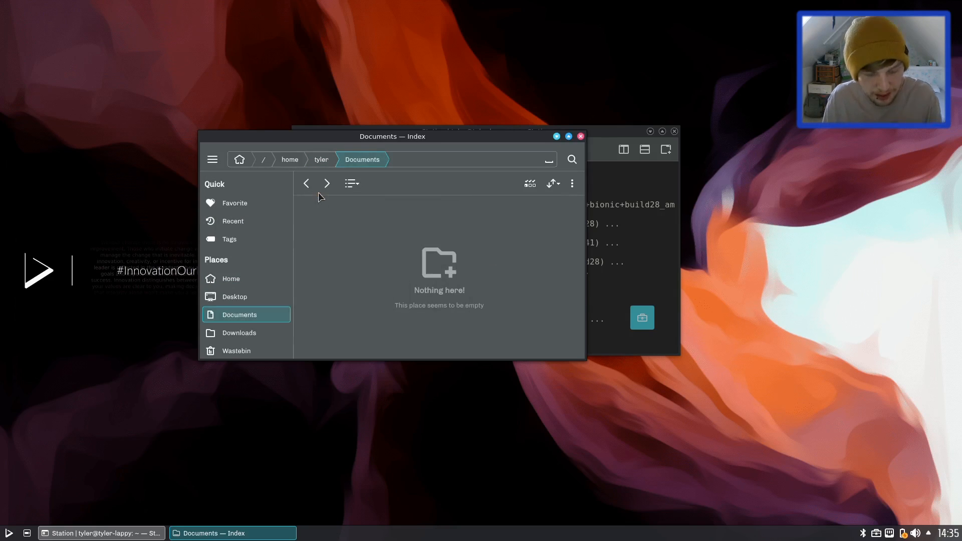
click(10, 533)
text(settings)
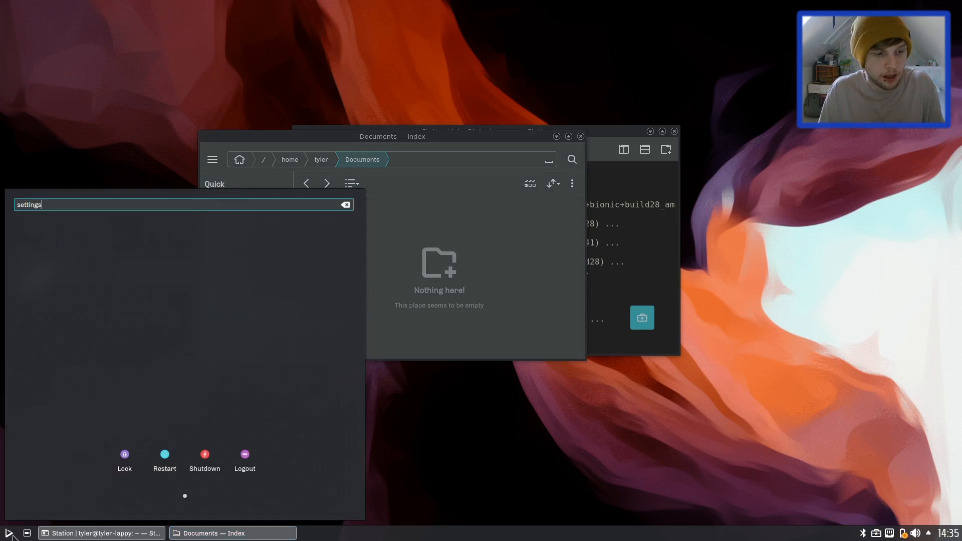
key(Return)
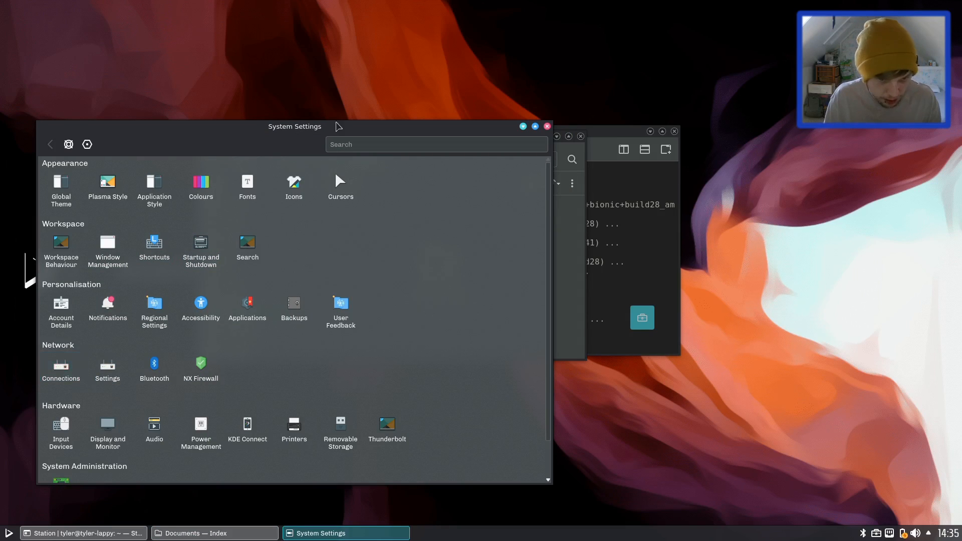
click(352, 143)
text(sing)
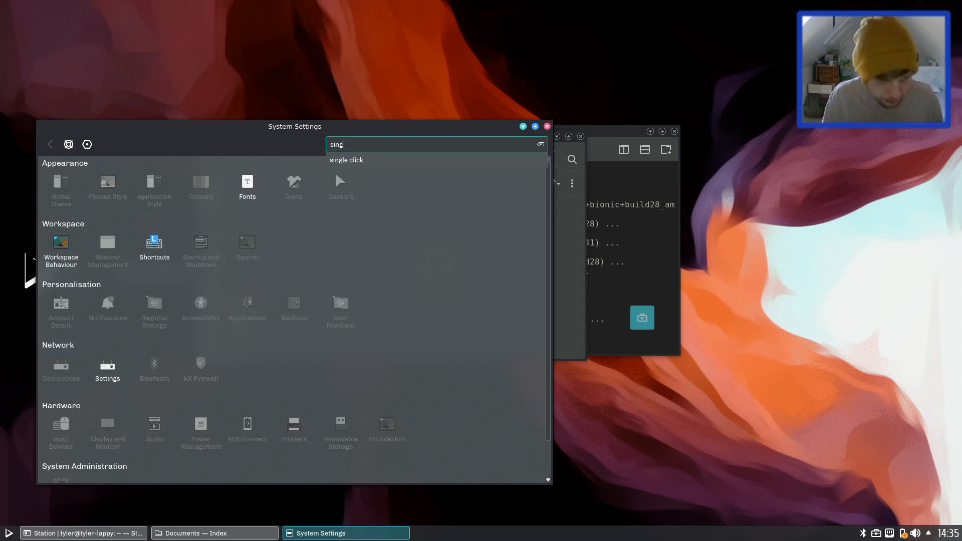
click(53, 258)
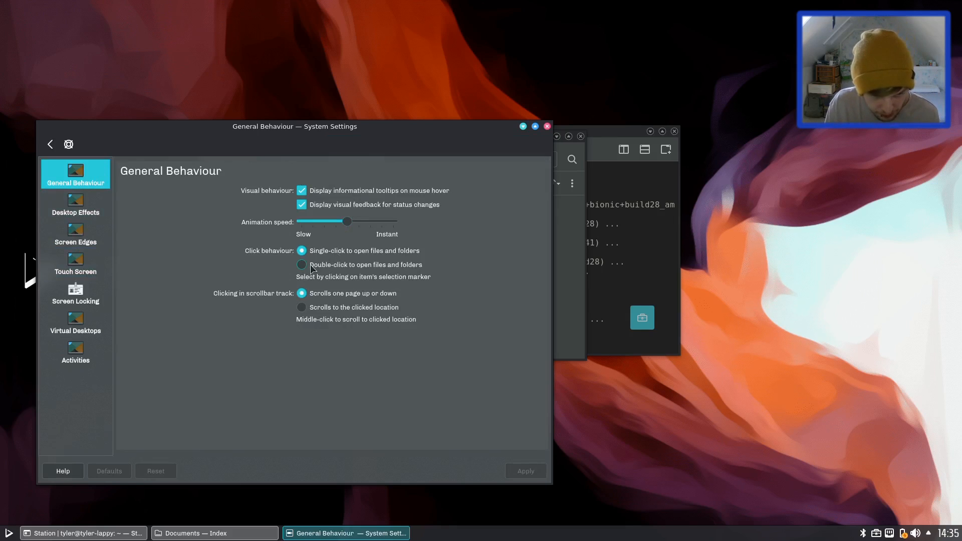
Step: Apply double-click to open files and folders
click(301, 265)
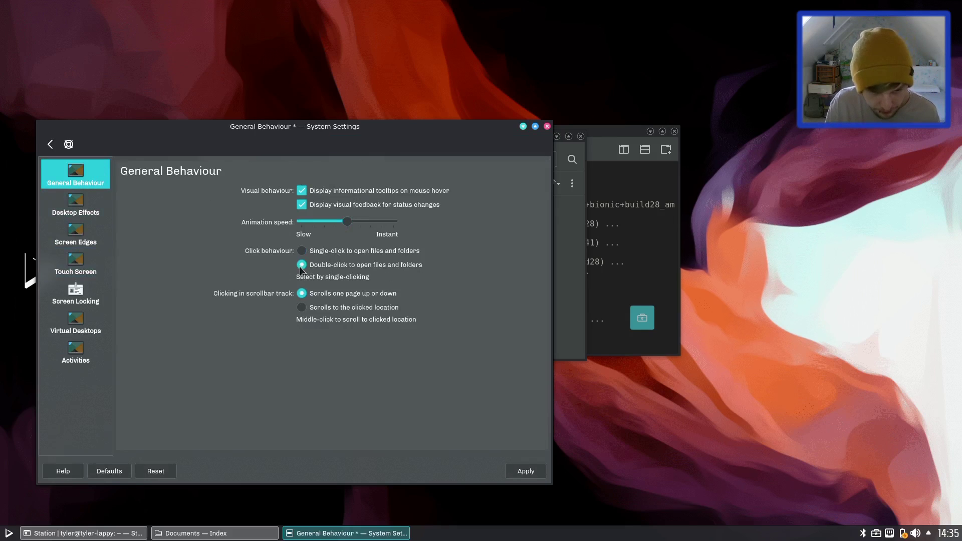
click(526, 471)
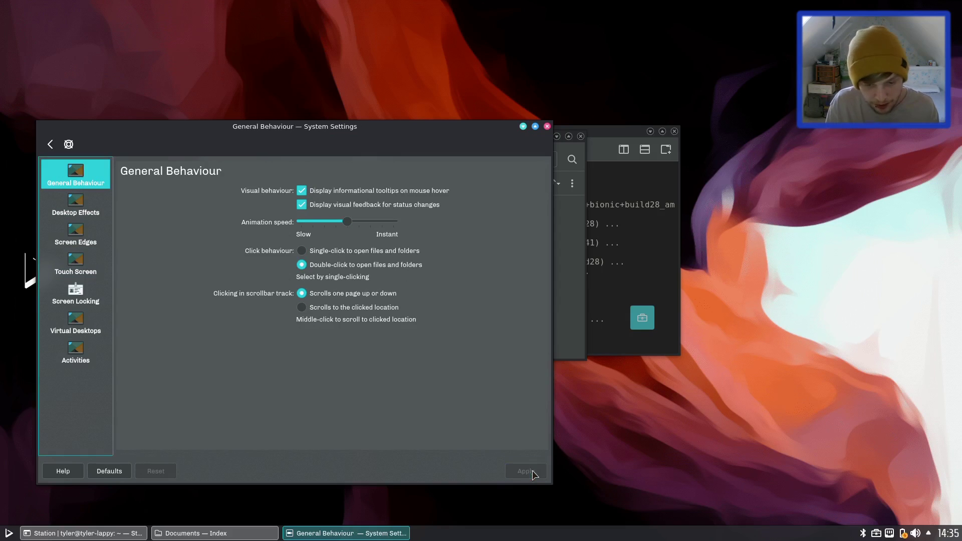
Step: Return to Index and enter the Desktop folder from Home
click(196, 534)
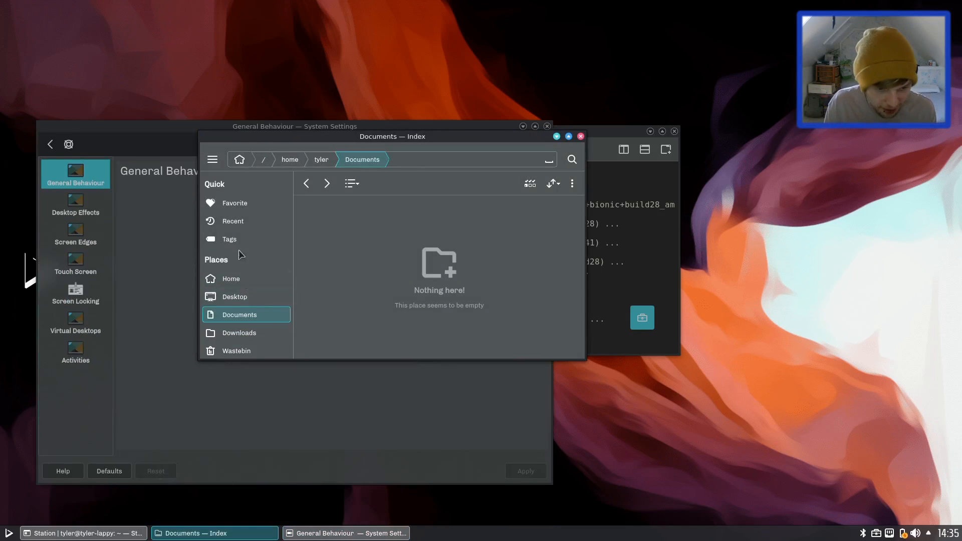
click(232, 278)
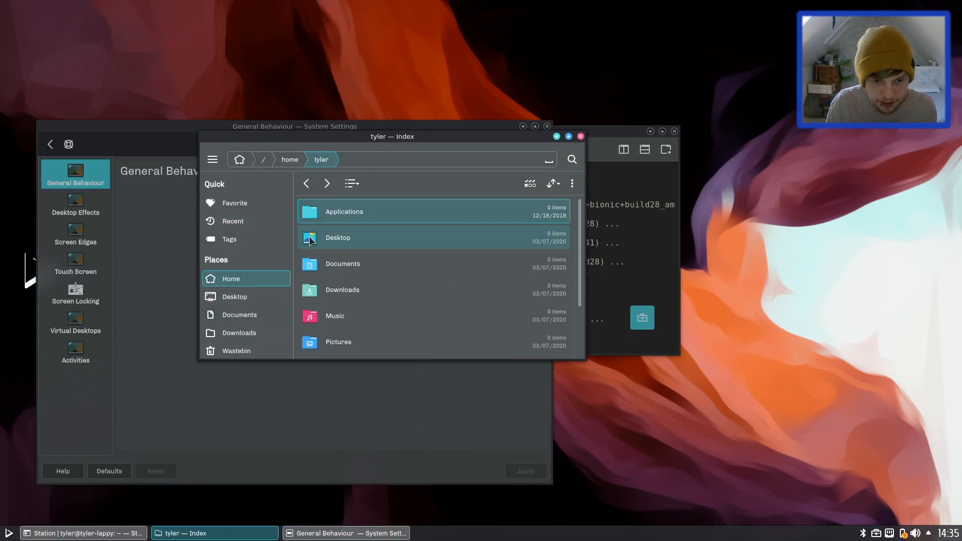
double_click(333, 237)
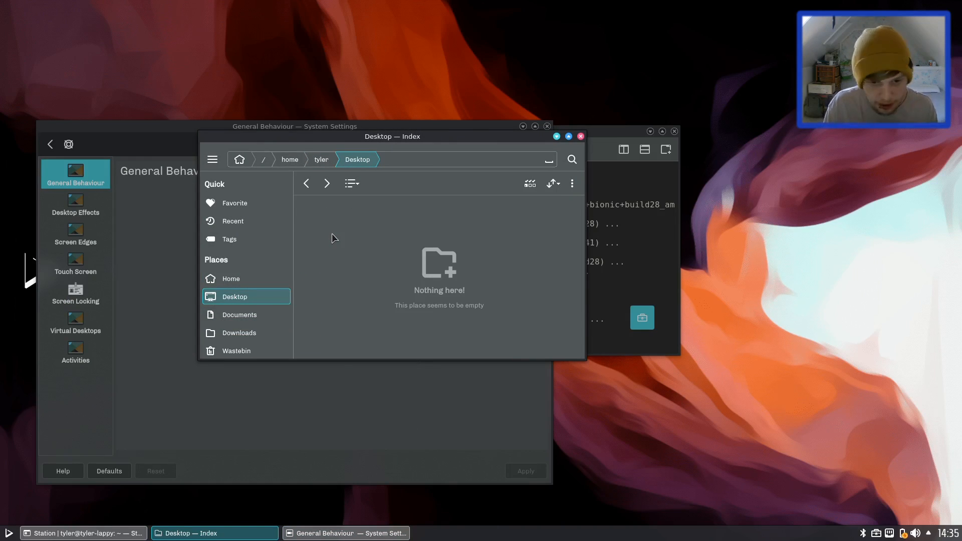
drag(374, 136, 634, 163)
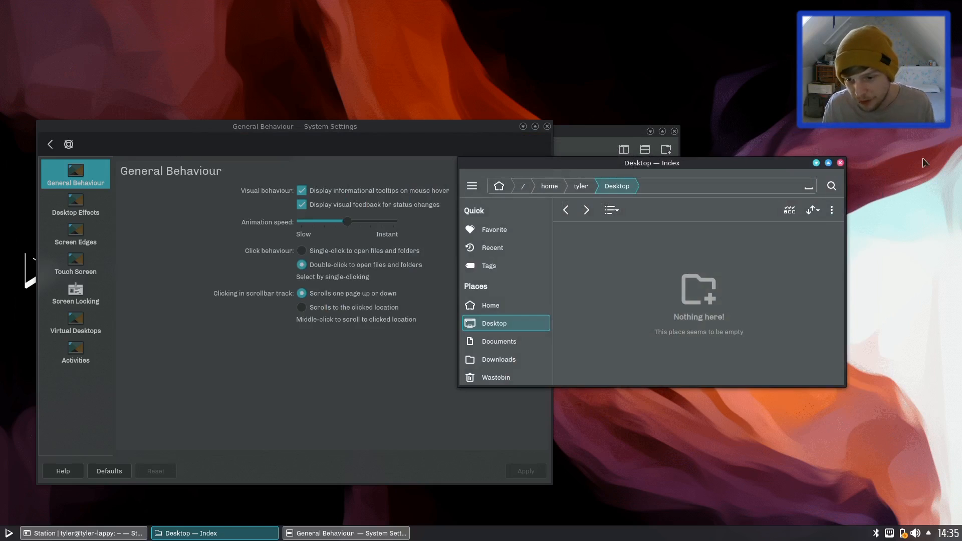
Step: Close both Index and System Settings
click(841, 163)
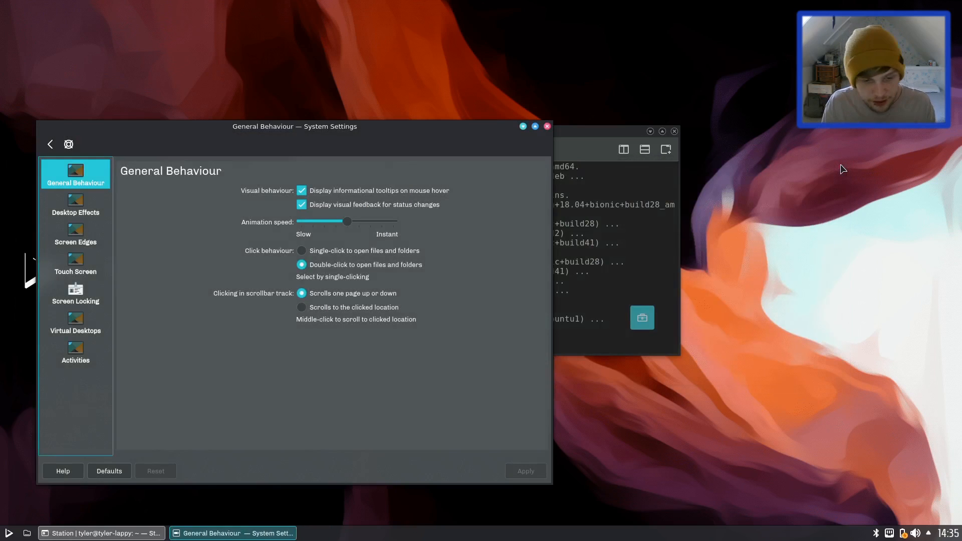
click(546, 130)
Step: View and cancel the Kate entry's properties from the launcher categories page
click(9, 534)
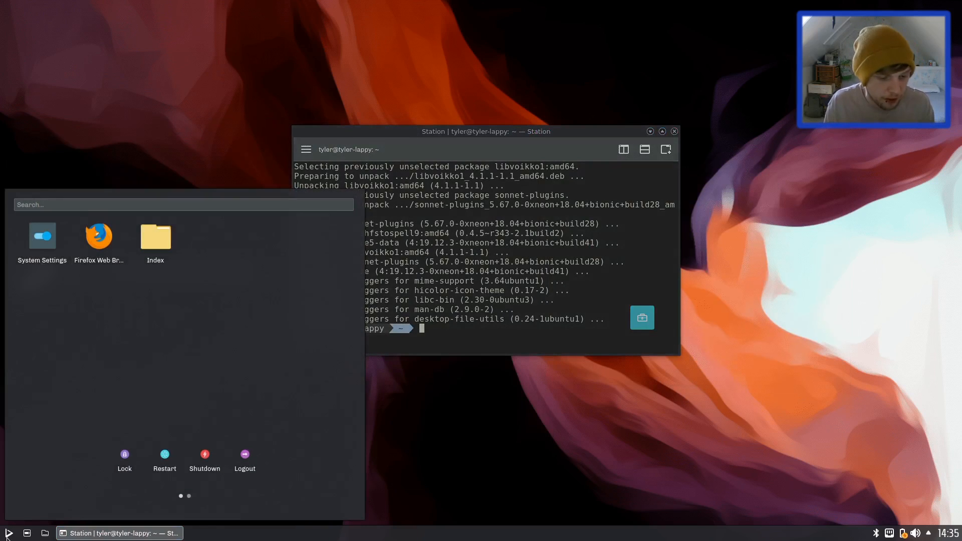
click(190, 498)
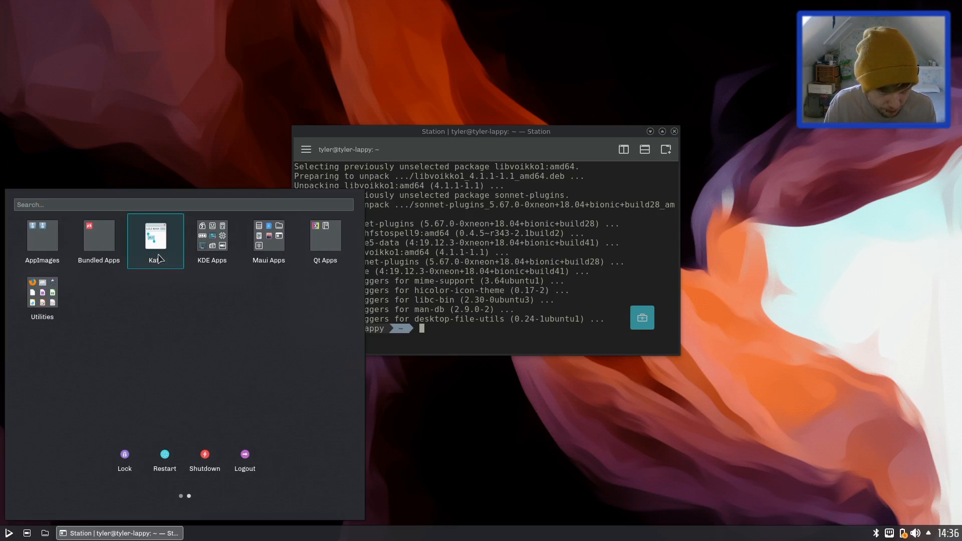
right_click(173, 249)
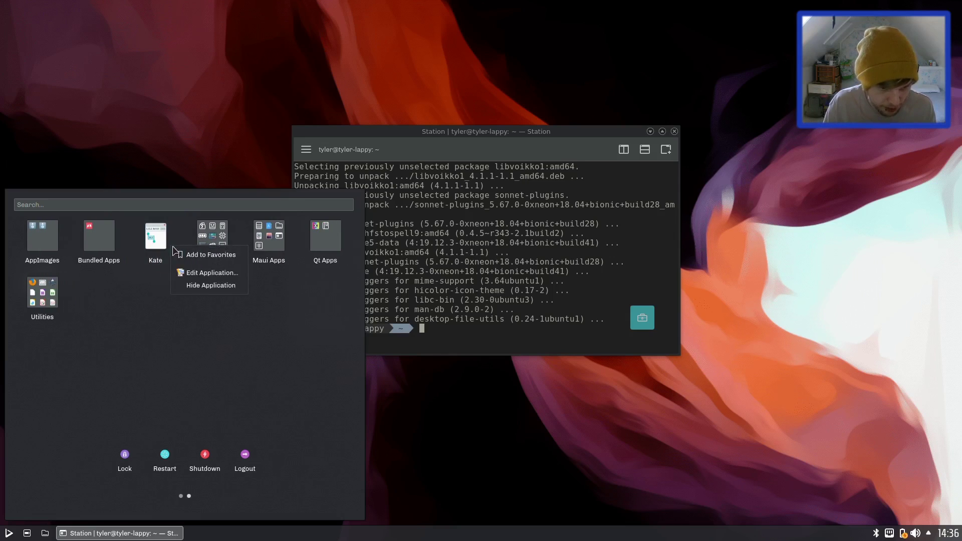
click(200, 274)
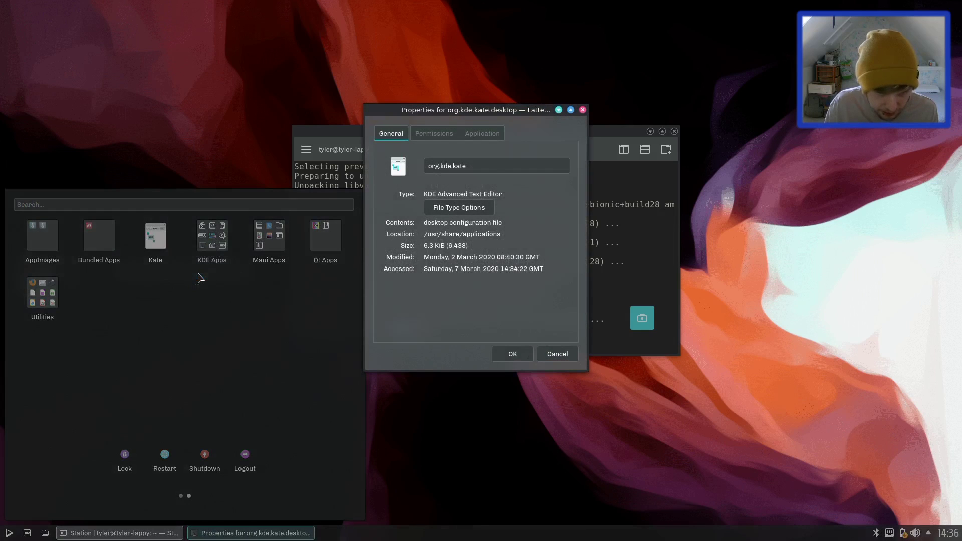
click(557, 353)
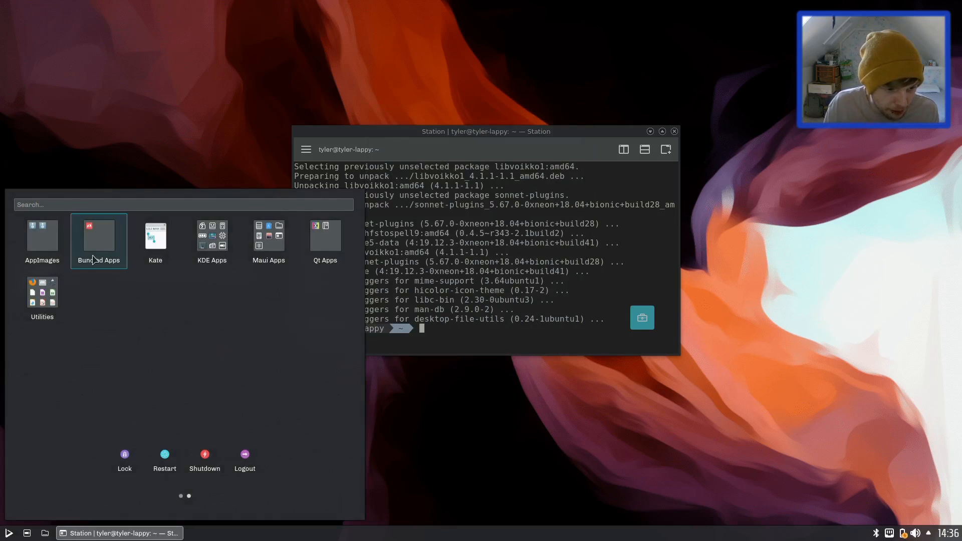
Step: Expand Bundled Apps and move to the KDE Apps group
click(99, 240)
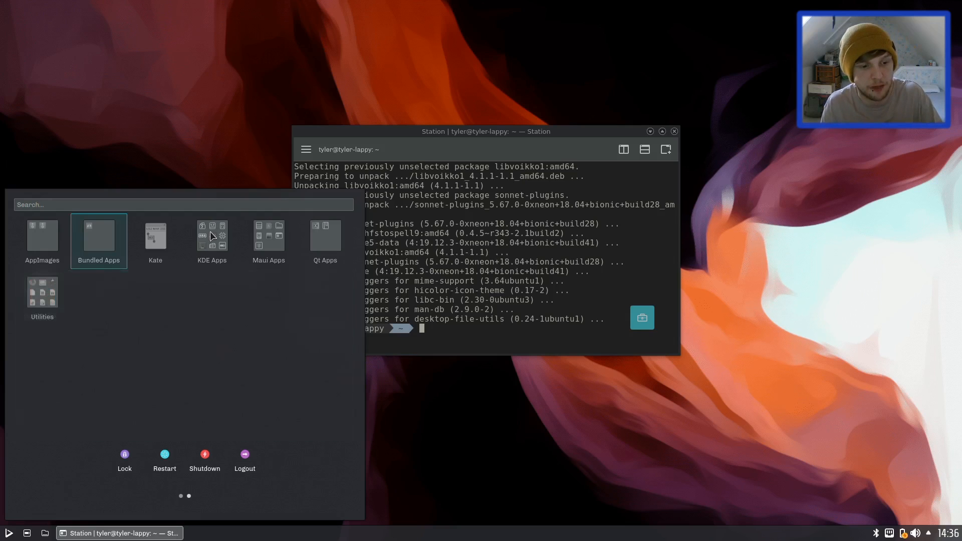
key(Right)
key(Right)
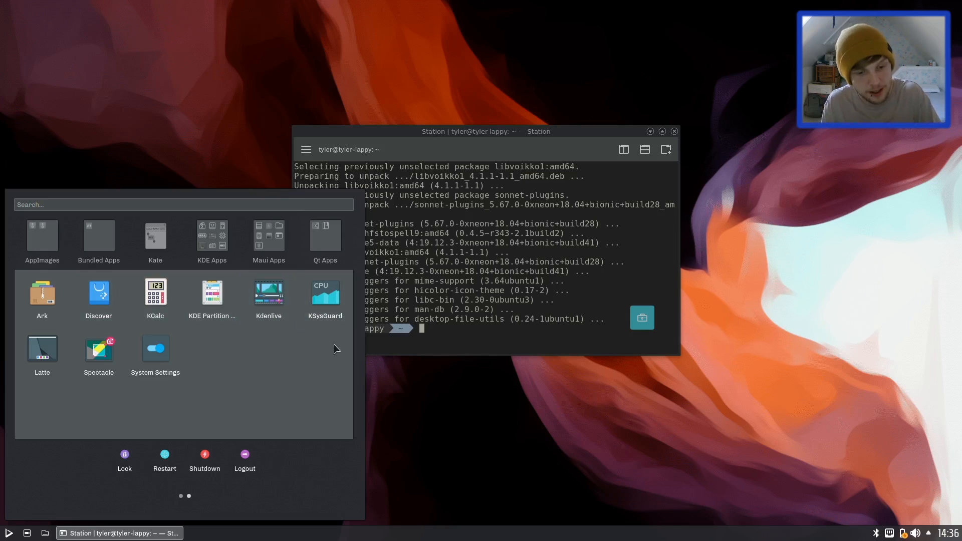
Step: Launch Kdenlive, then reopen the launcher on its app categories page
click(281, 310)
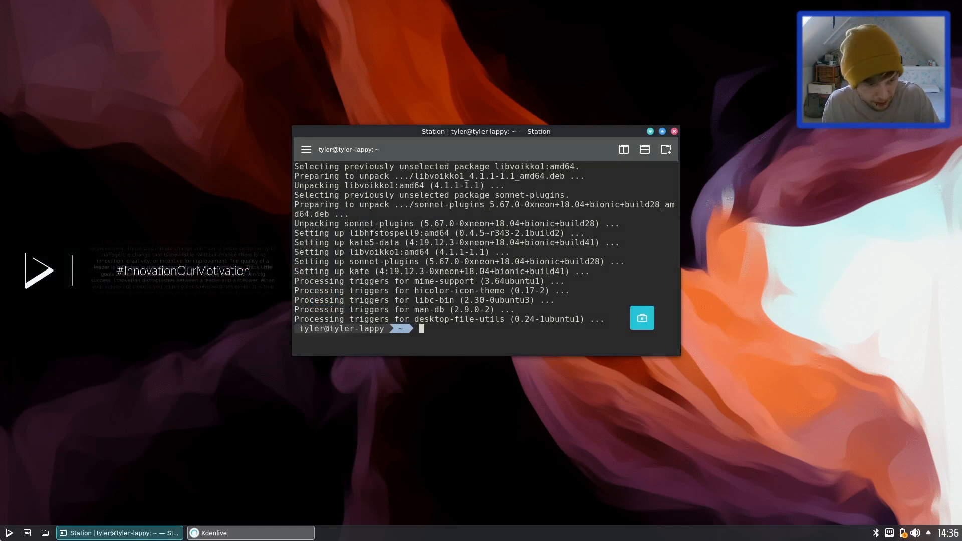
click(10, 534)
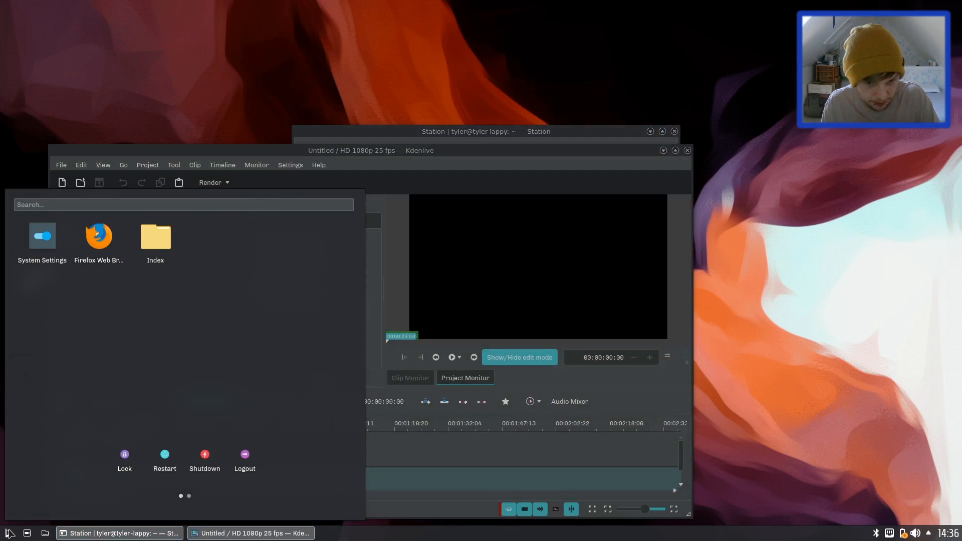
click(189, 497)
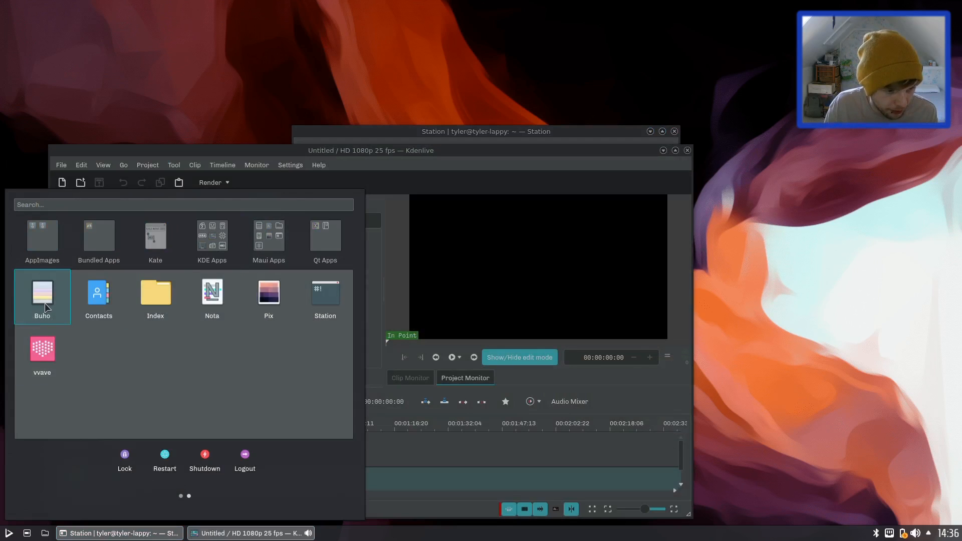
Step: Launch Buho and move it to the top right, then launch Nota from Maui Apps
click(45, 303)
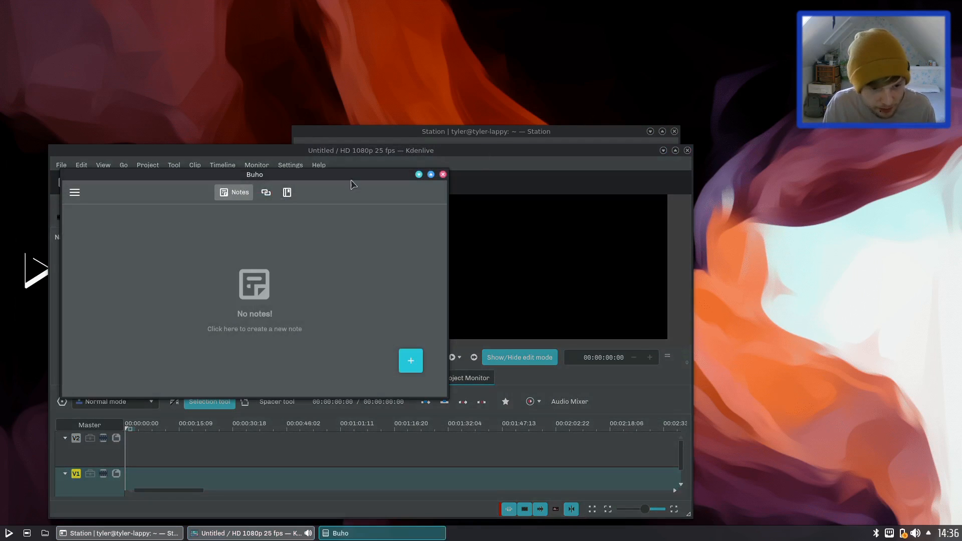
drag(254, 174, 720, 24)
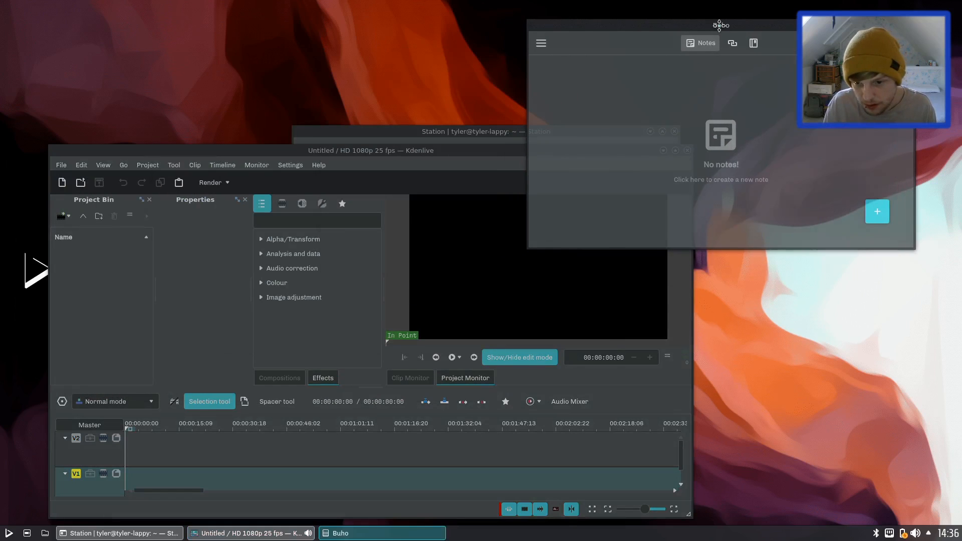
click(8, 534)
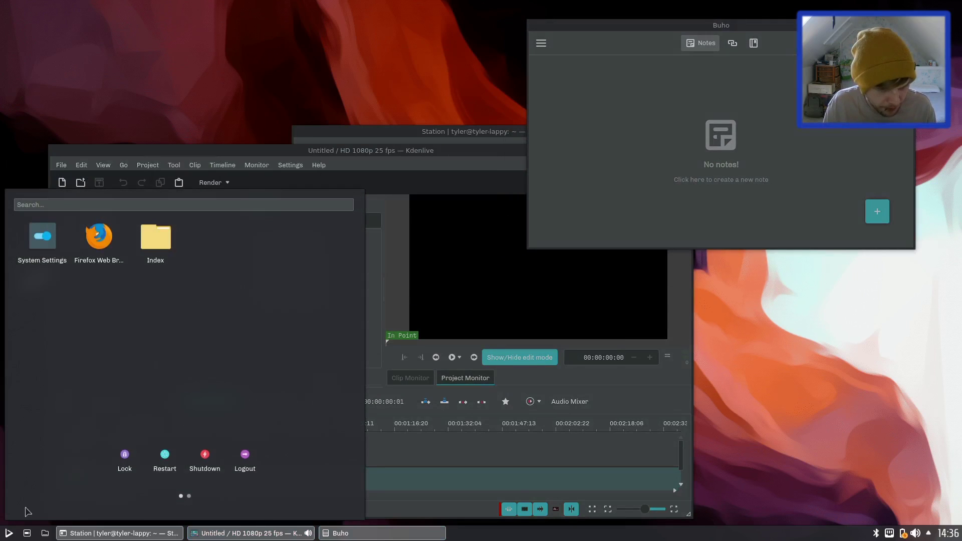
click(189, 496)
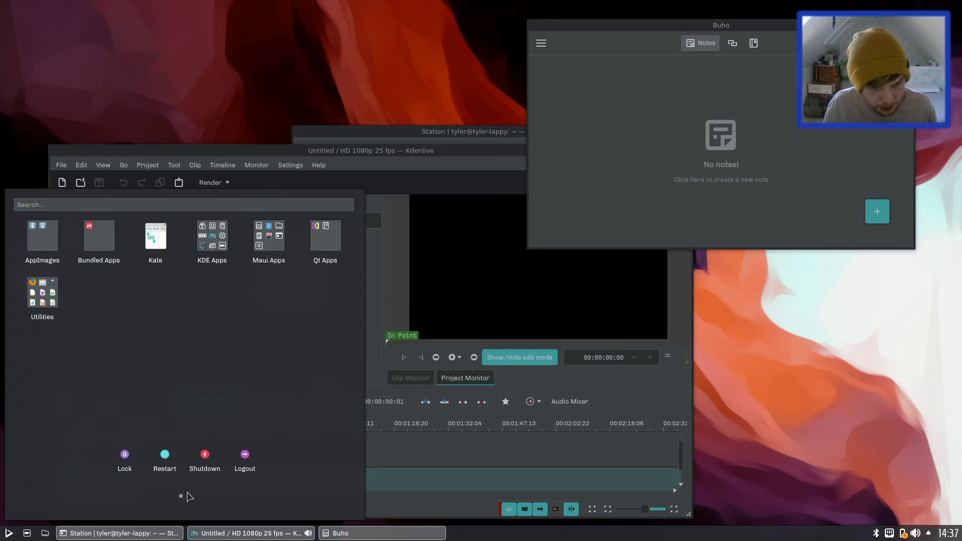
click(271, 240)
click(212, 297)
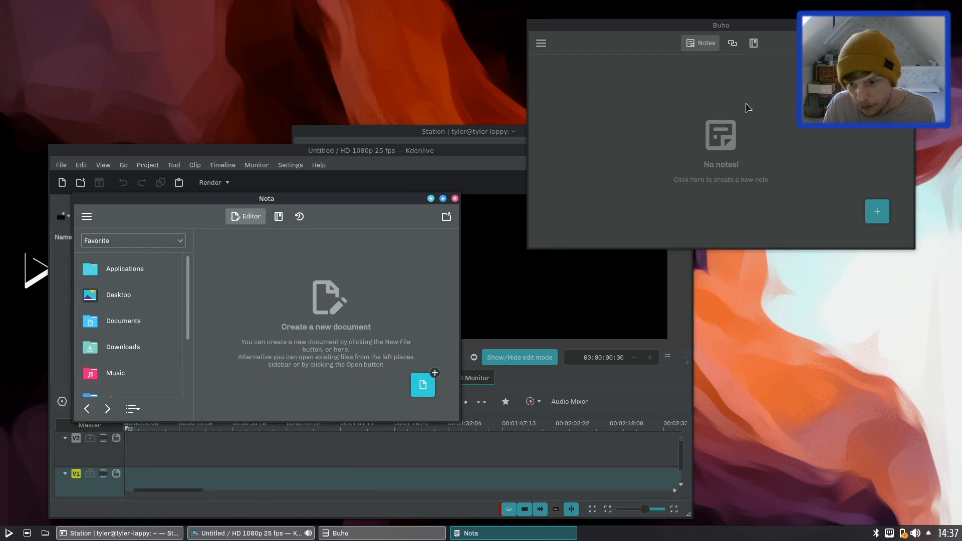
Step: Start a new text note in Buho, discard it unsaved, and quit Buho with Ctrl+Q
click(826, 188)
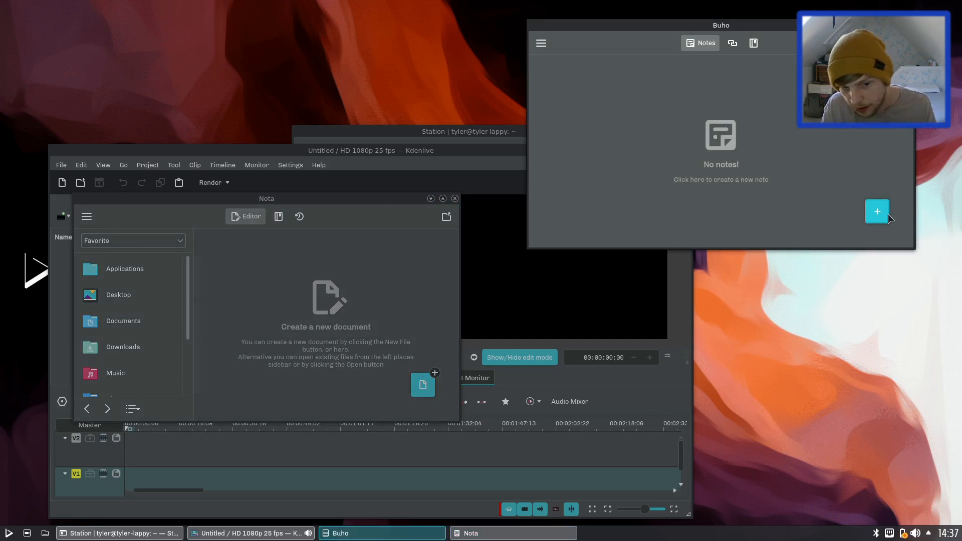
click(877, 212)
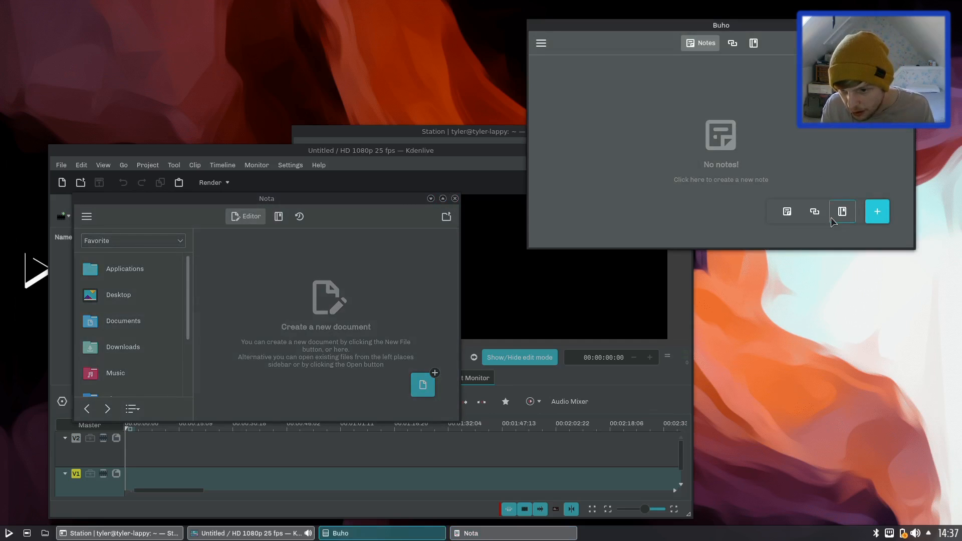
click(787, 212)
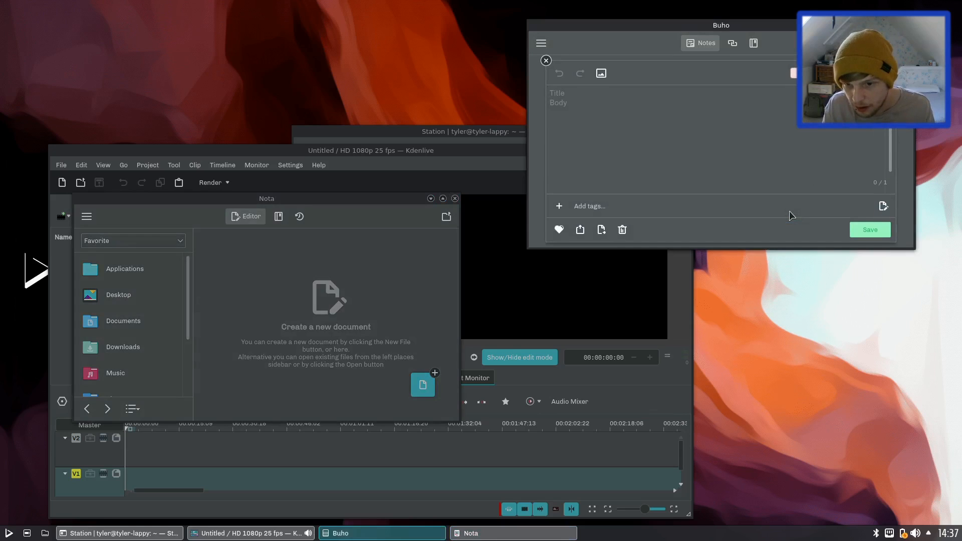
text(sadasdadasd)
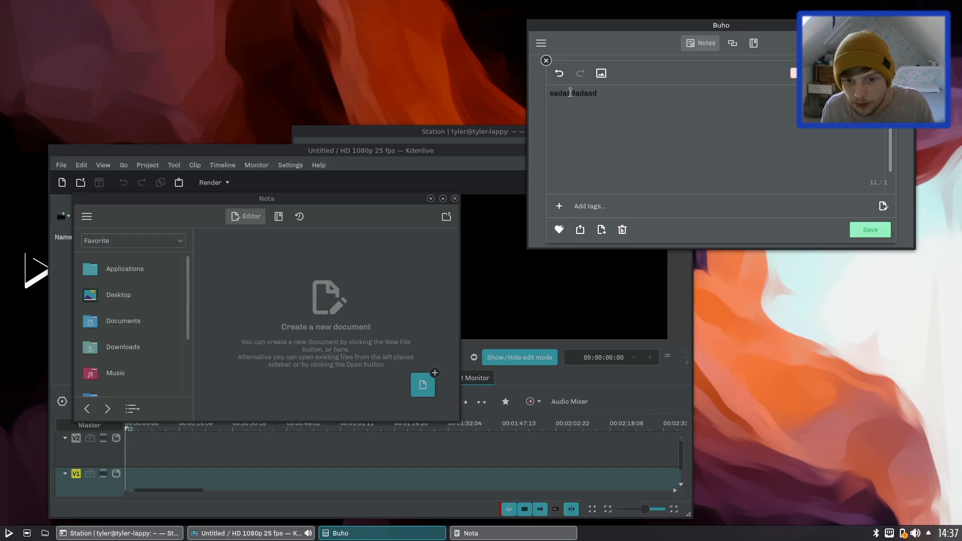
click(547, 60)
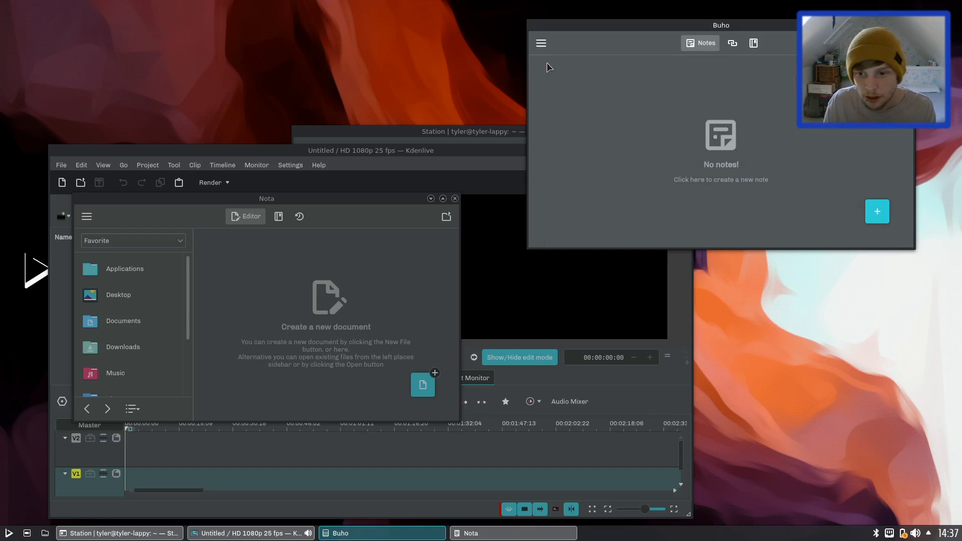
key(ctrl+q)
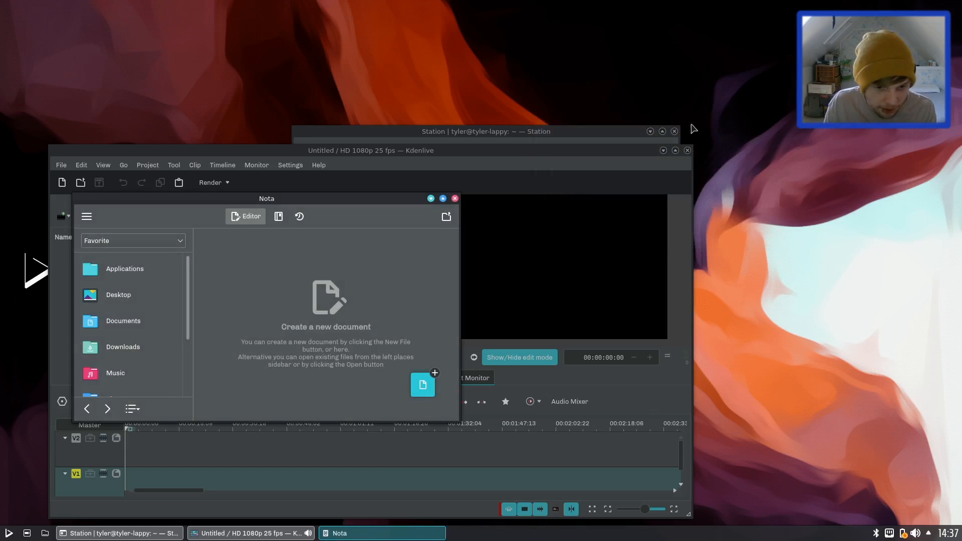
Step: Close Nota and launch Contacts from the Maui Apps group
click(455, 199)
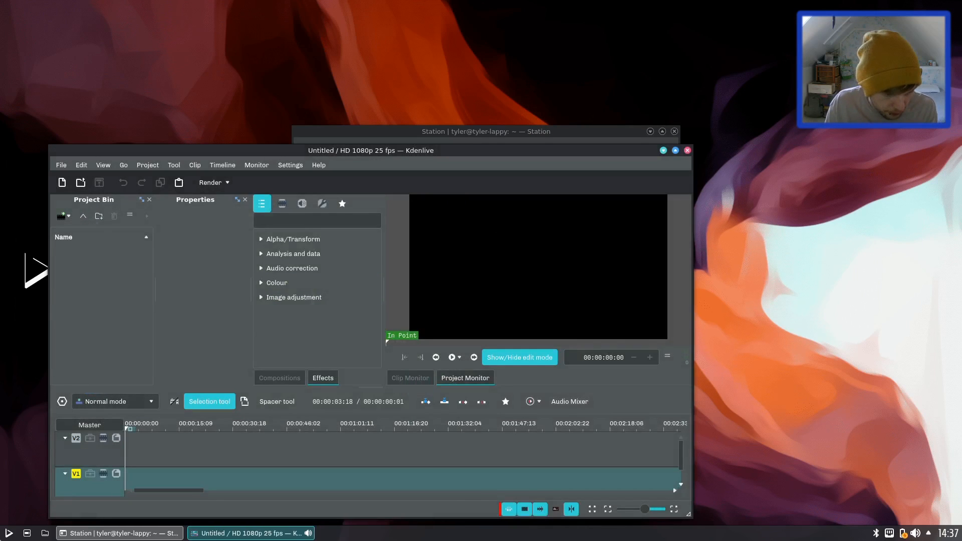
click(9, 533)
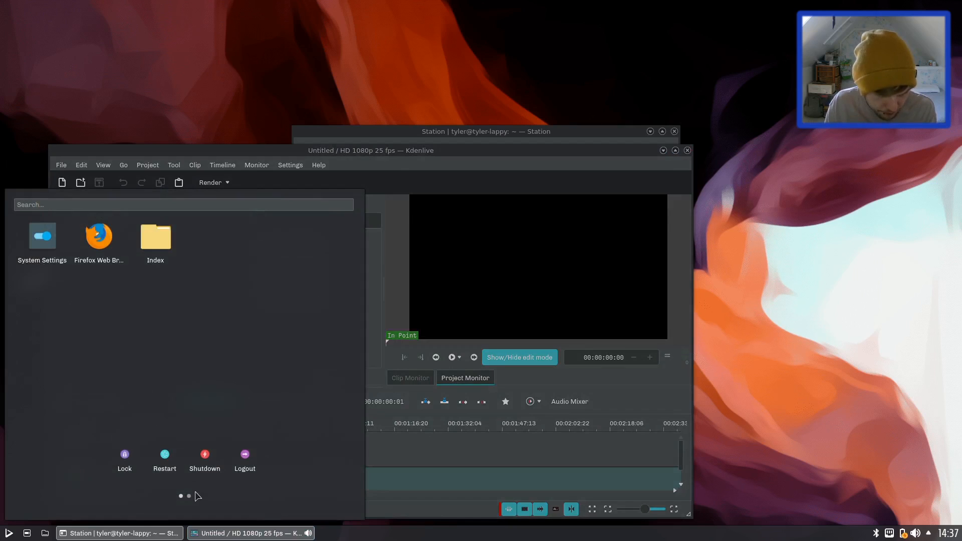
click(188, 497)
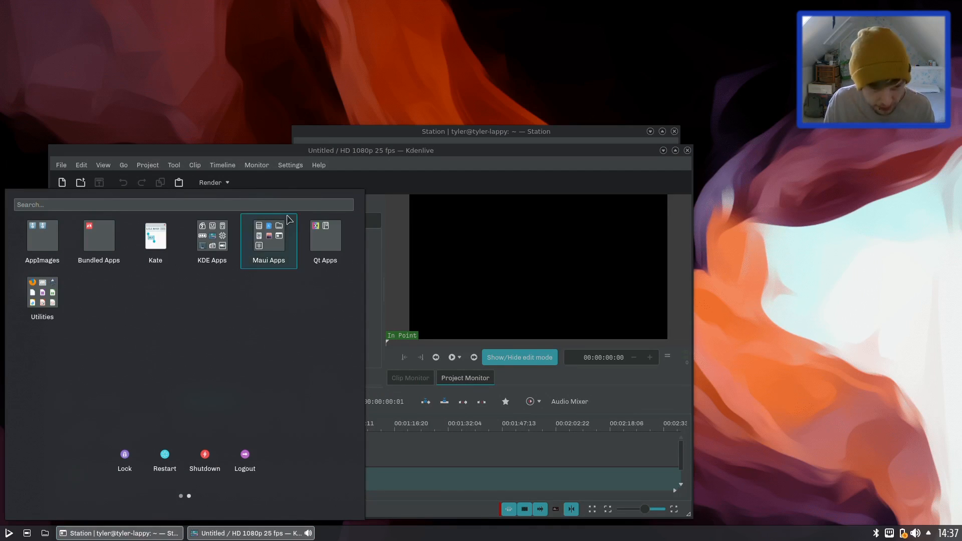
click(286, 235)
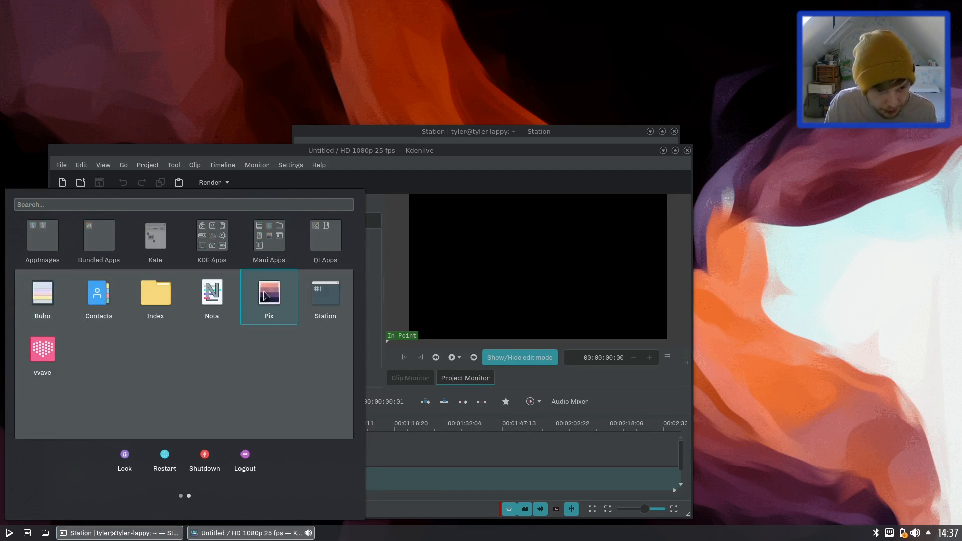
click(98, 297)
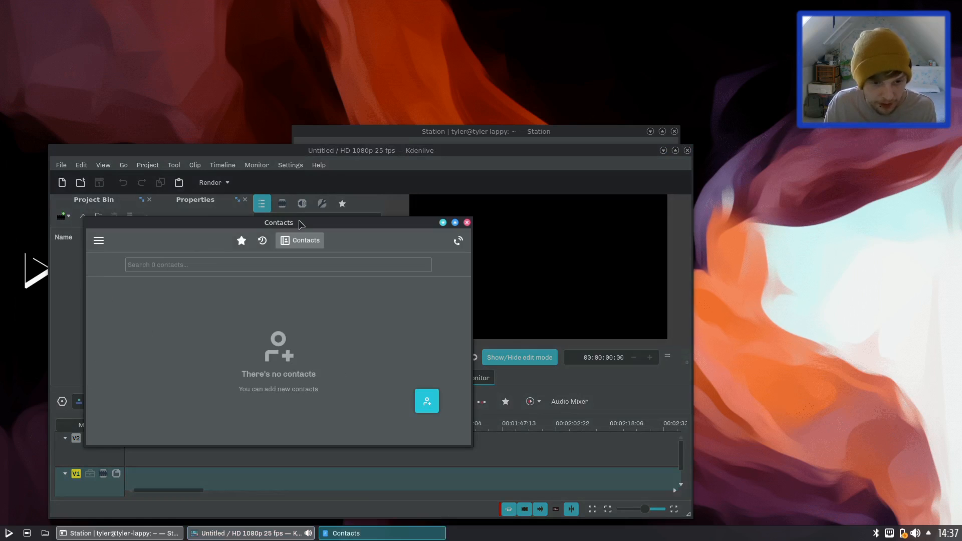
Step: Place Contacts in the upper right beside Kdenlive, maximize it, then restore its size
drag(298, 223, 755, 116)
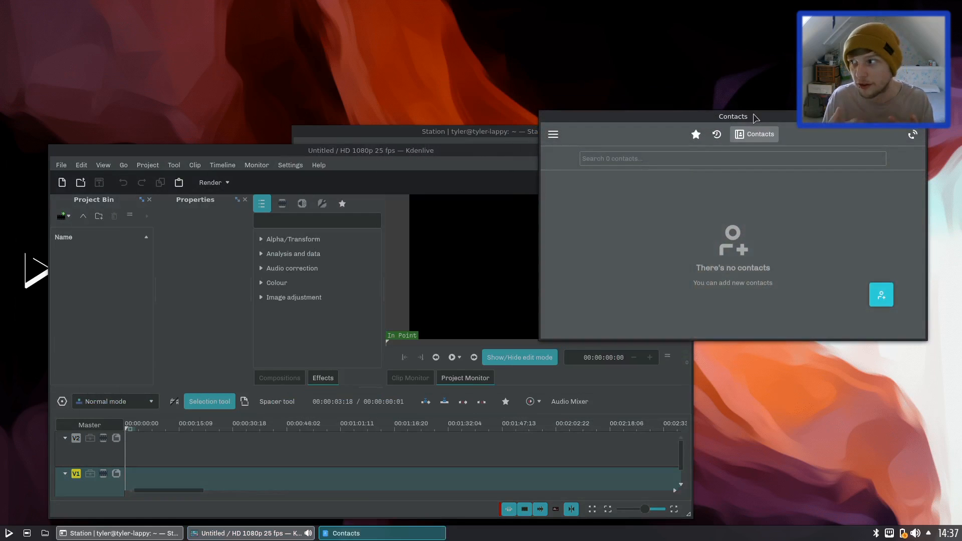
mouse_move(400, 150)
mouse_down()
mouse_move(384, 117)
mouse_move(410, 112)
mouse_up()
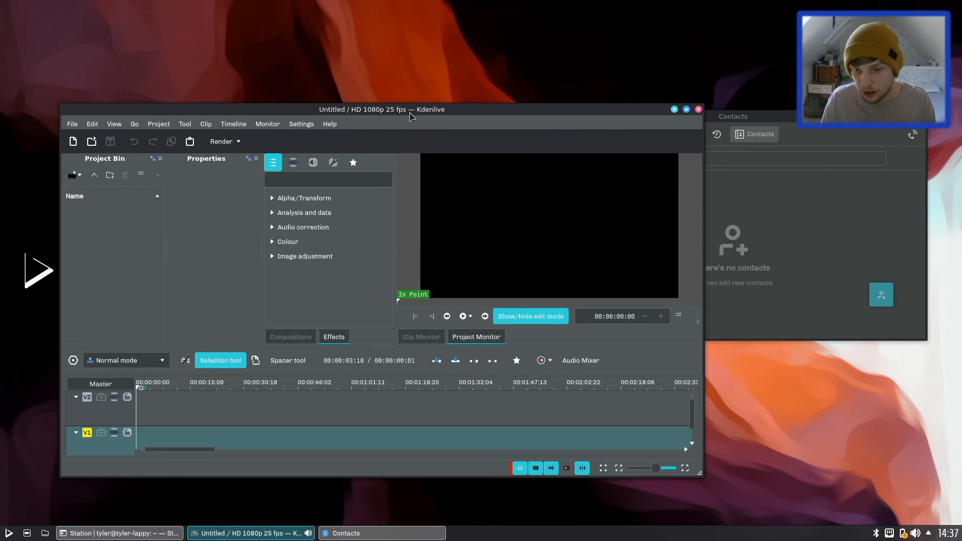
click(733, 115)
double_click(733, 116)
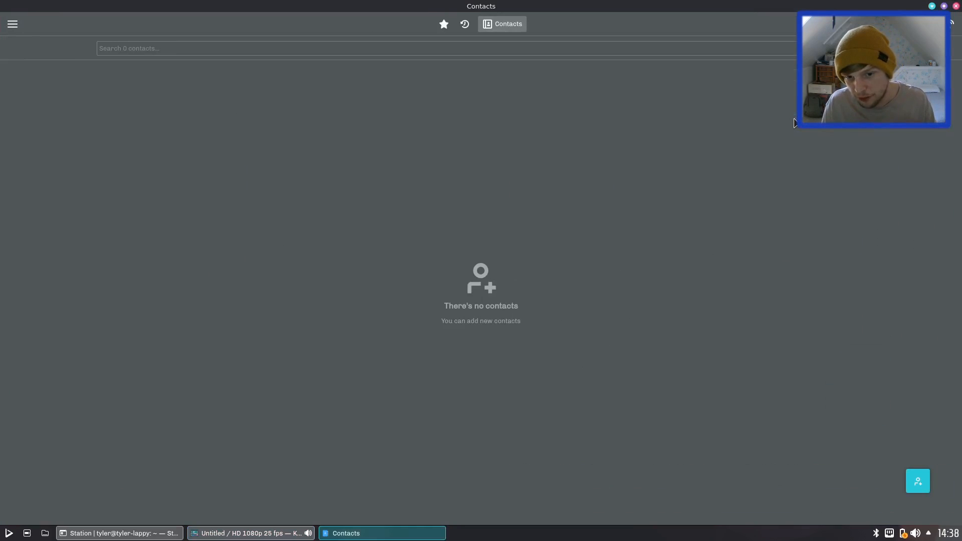
drag(727, 9, 726, 8)
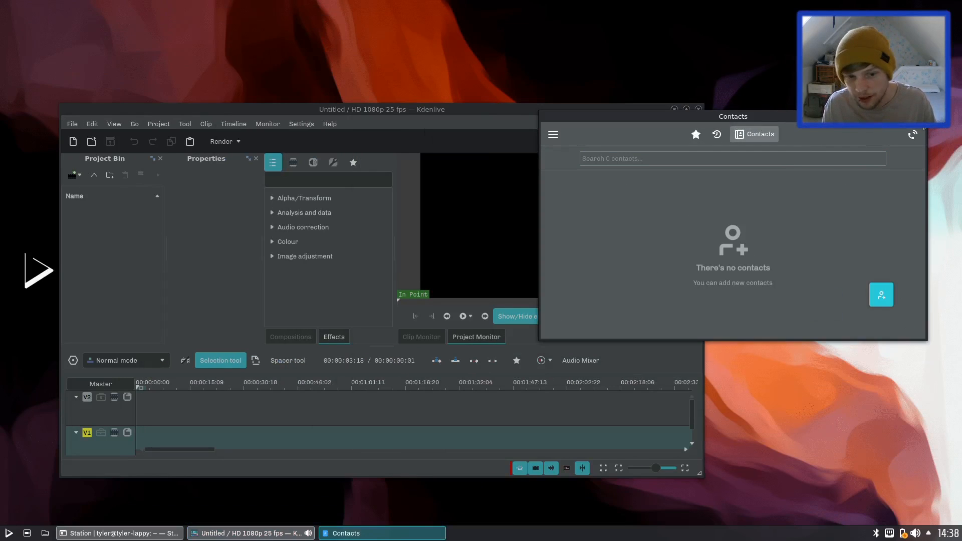
Step: Close Contacts, maximize Kdenlive, and show About KDE on its bug-reporting page
click(920, 116)
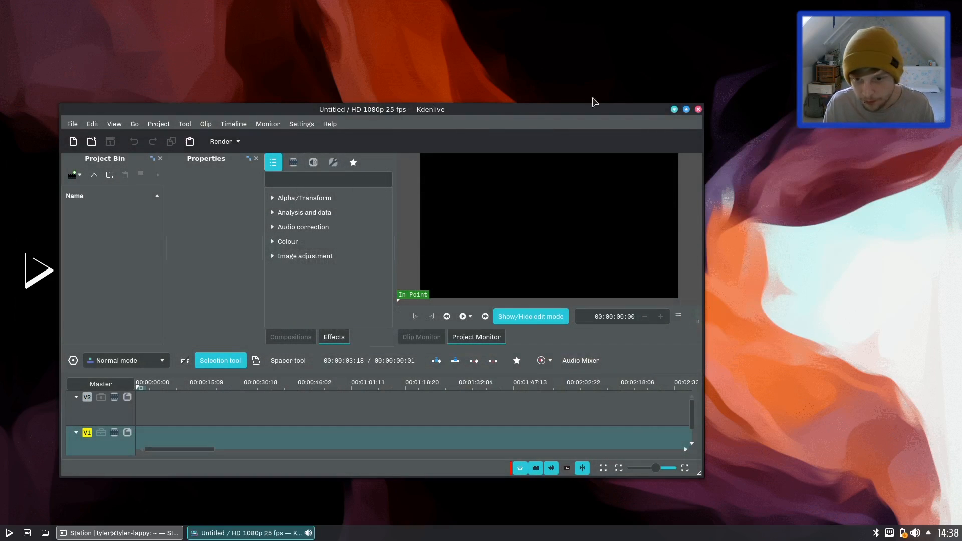
click(688, 111)
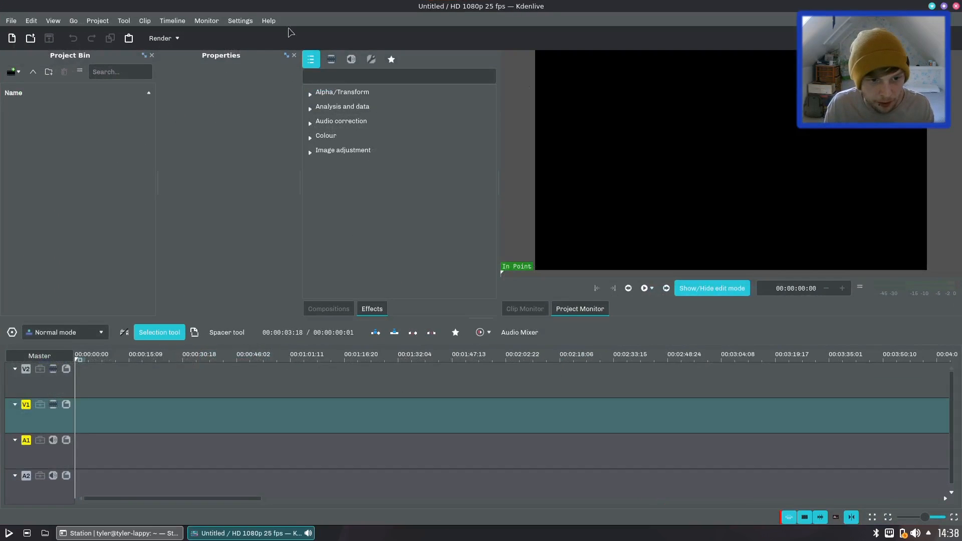
click(238, 20)
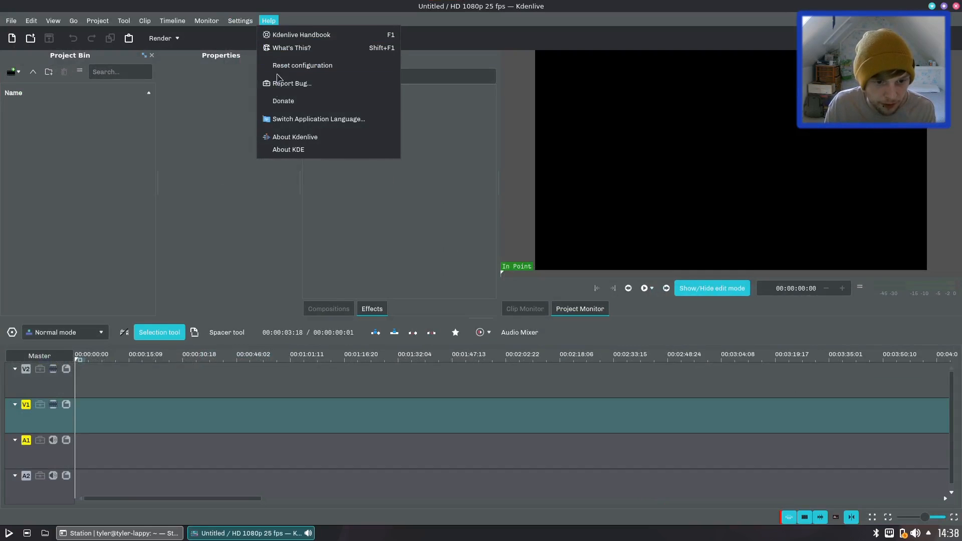
click(295, 152)
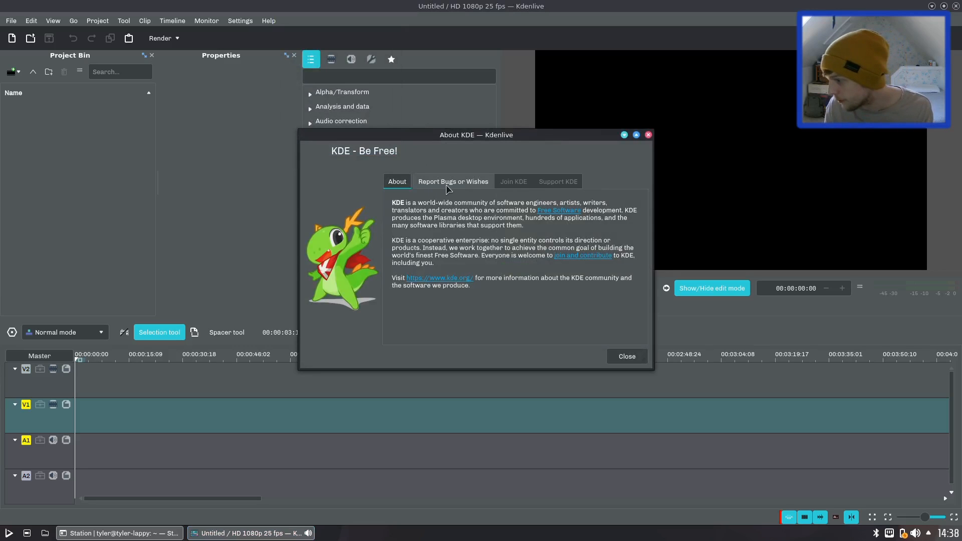
click(446, 185)
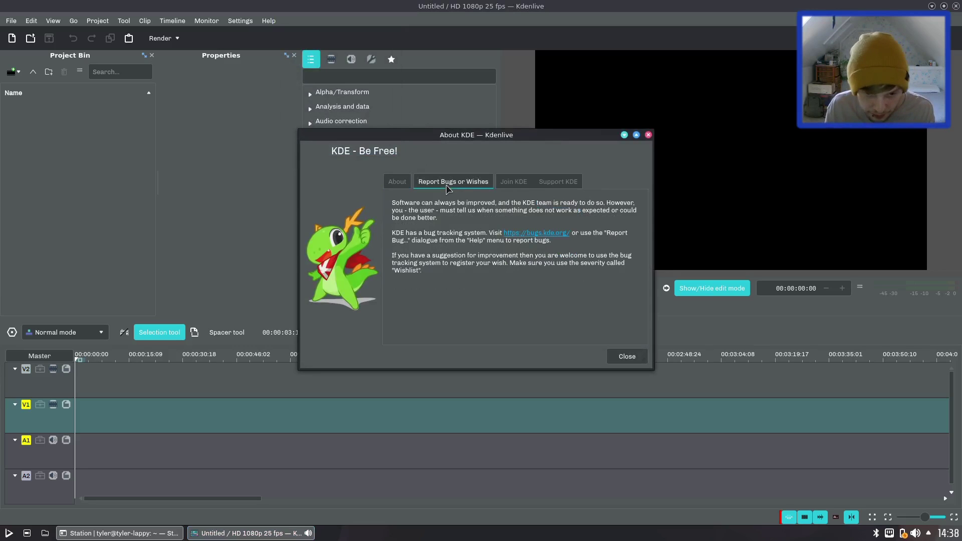
Step: View the Join KDE and Support KDE pages, close the dialog, and show About Kdenlive 19.12.3
click(516, 182)
click(555, 183)
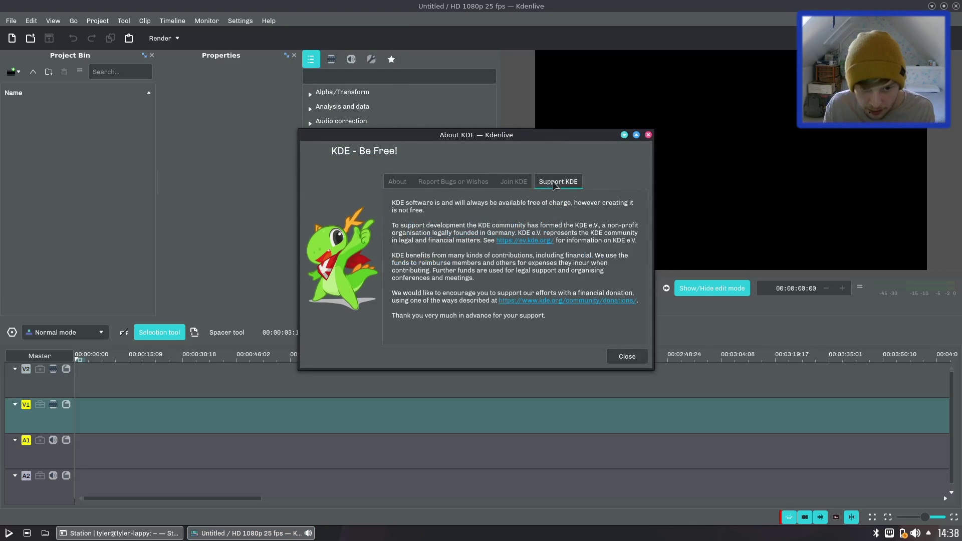
click(649, 136)
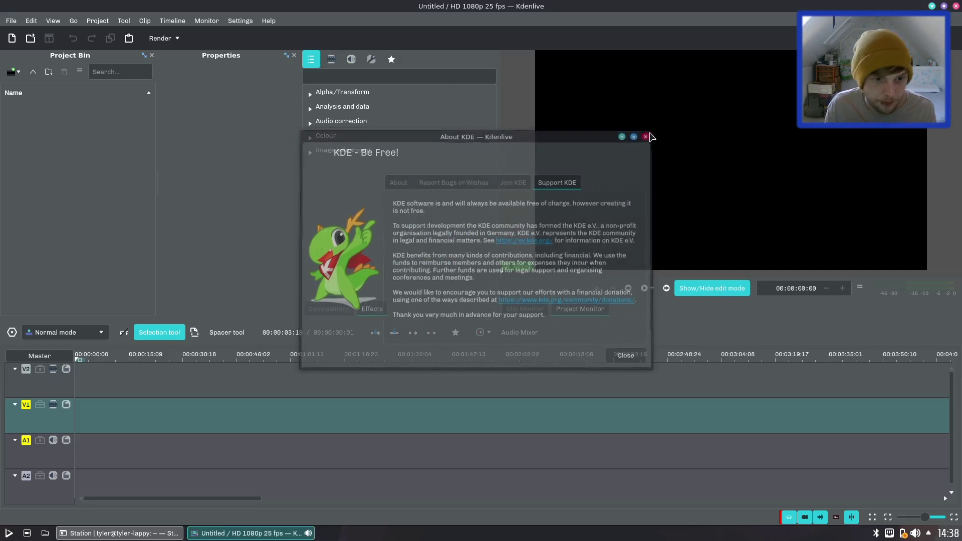
click(268, 20)
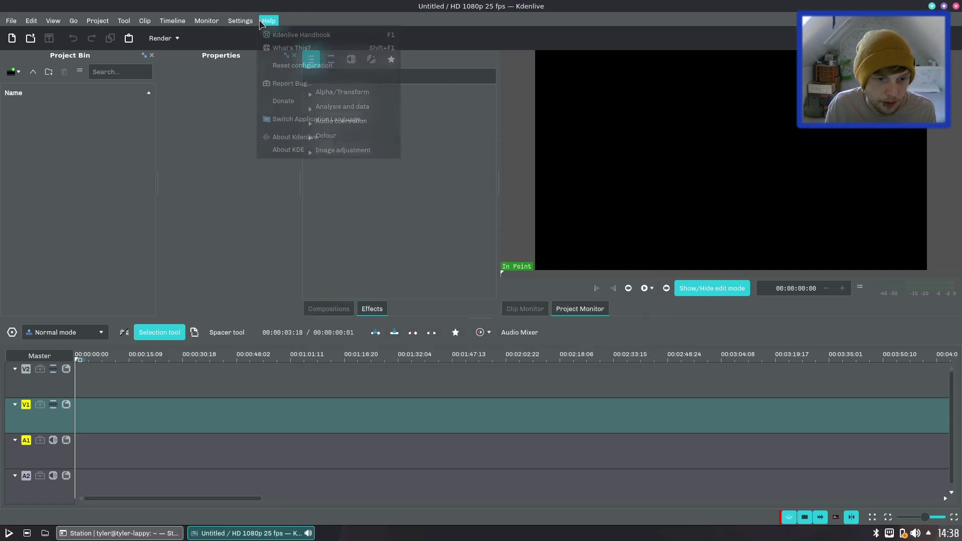
click(288, 137)
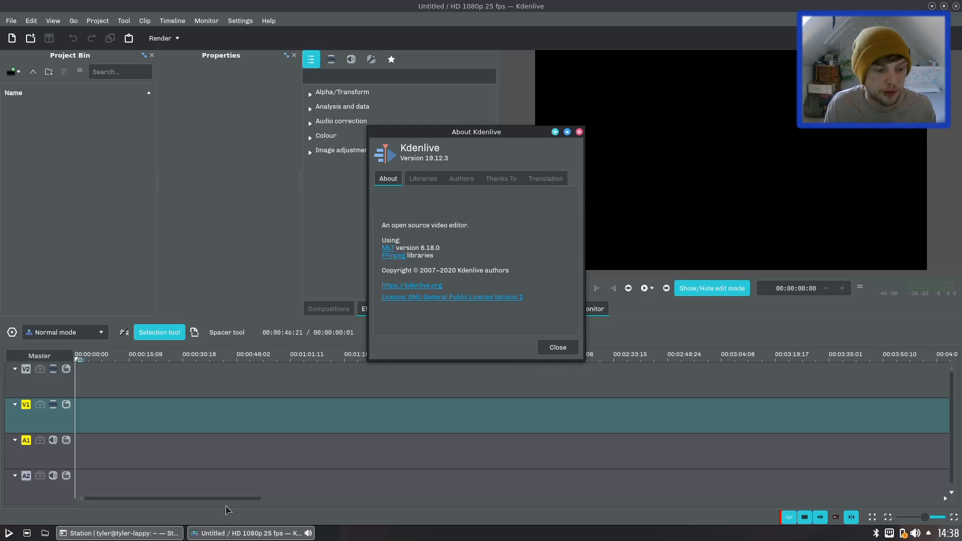
Step: Launch Firefox, search 'kdenlive', and follow Download > AppImage to the files.kde.org release listing
key(super)
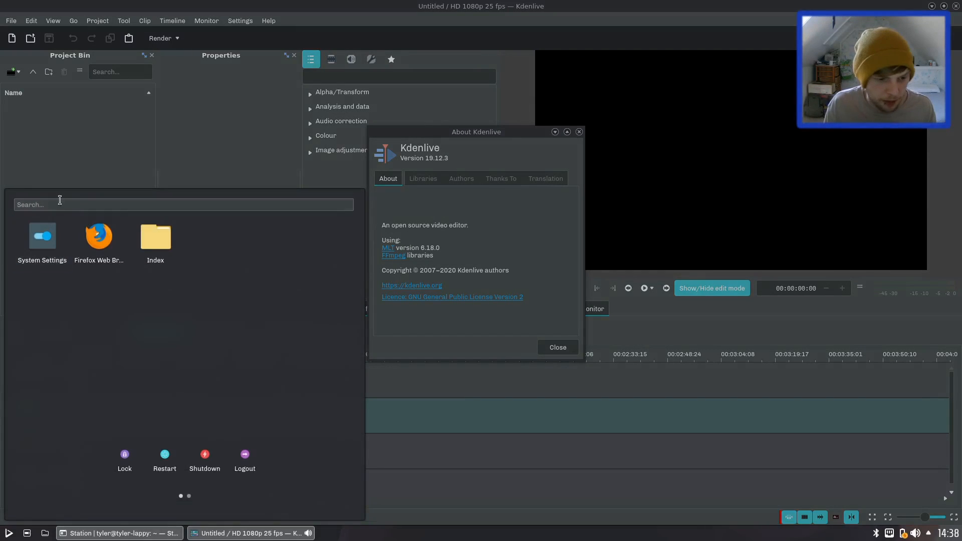
click(98, 242)
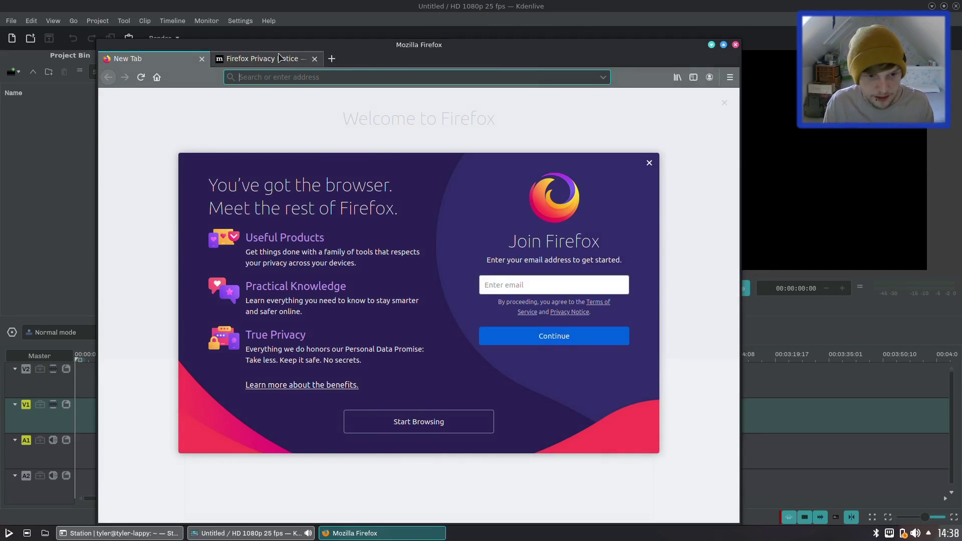
click(280, 58)
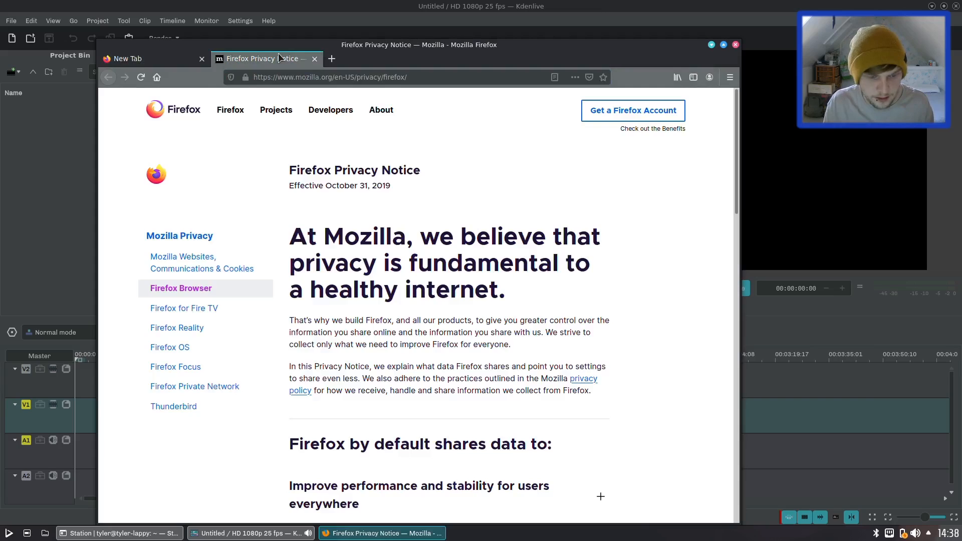
click(378, 77)
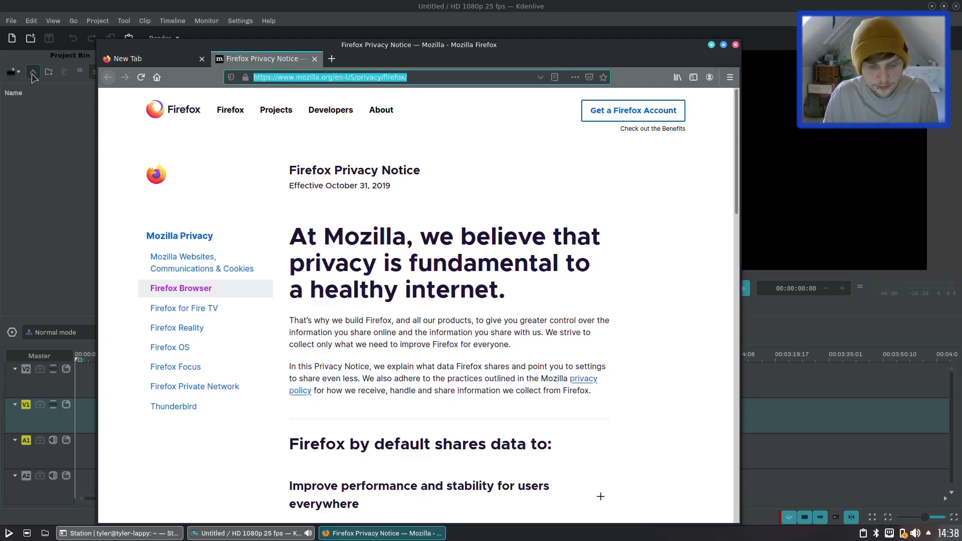
text(kdenlive)
key(Return)
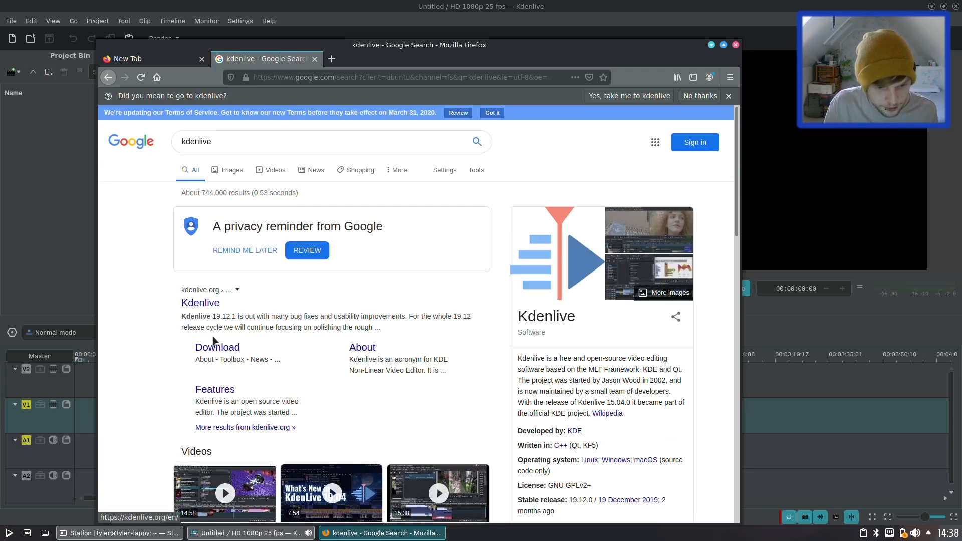
click(218, 348)
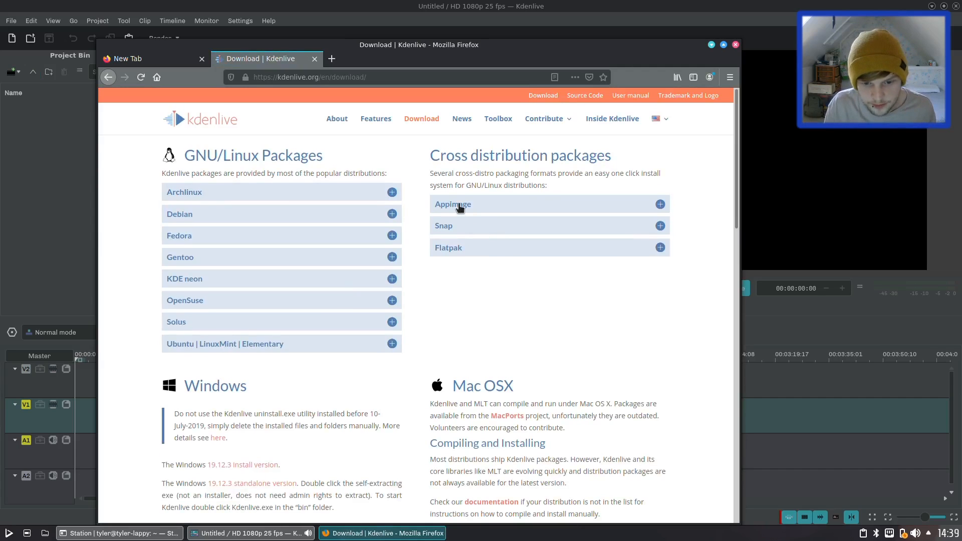
click(459, 207)
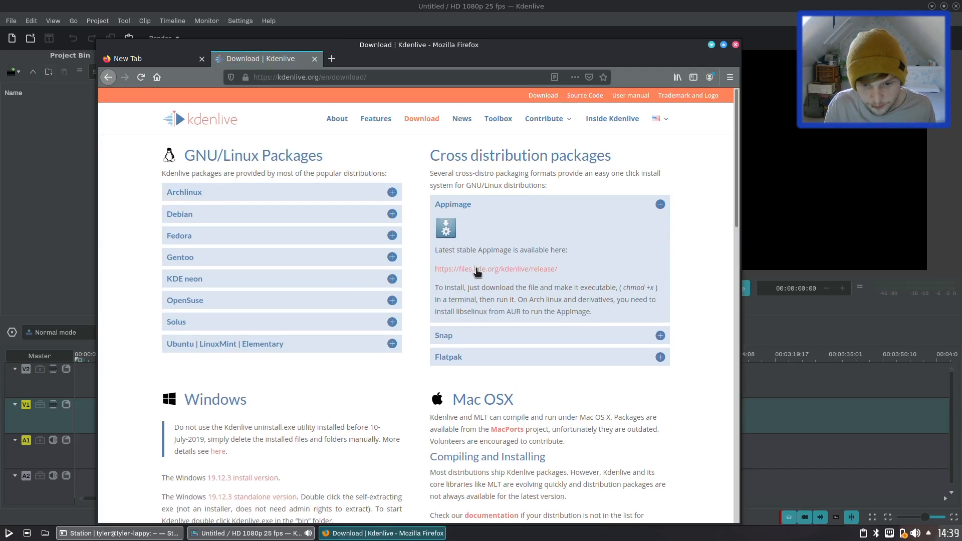
click(476, 267)
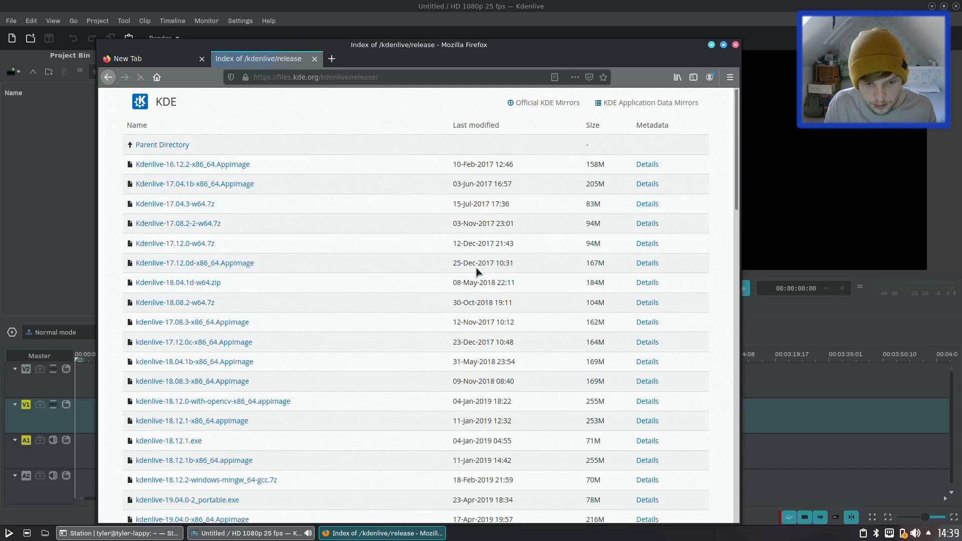
scroll(476, 268, down, 10)
scroll(476, 268, down, 5)
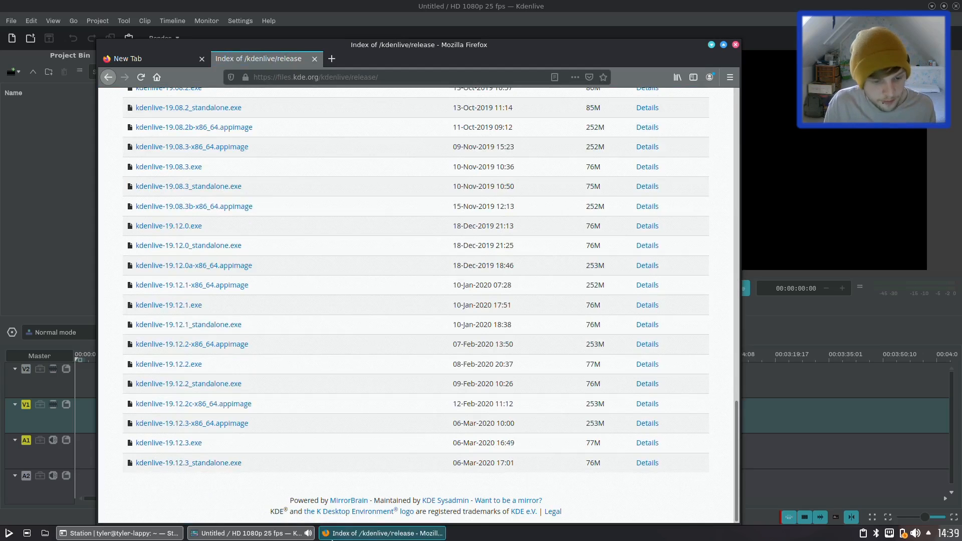
Step: Glance back at Kdenlive, then quit Firefox, confirming closing both tabs
click(252, 533)
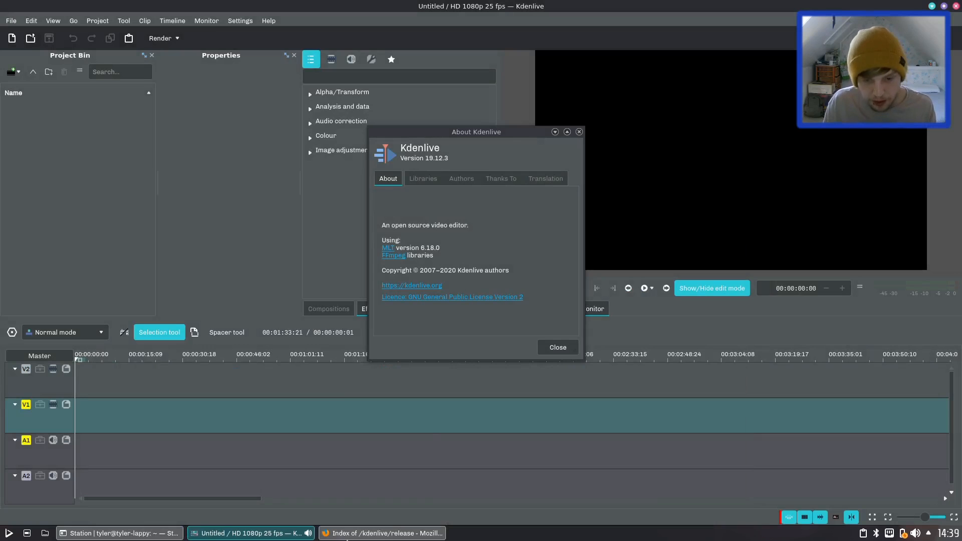
click(363, 533)
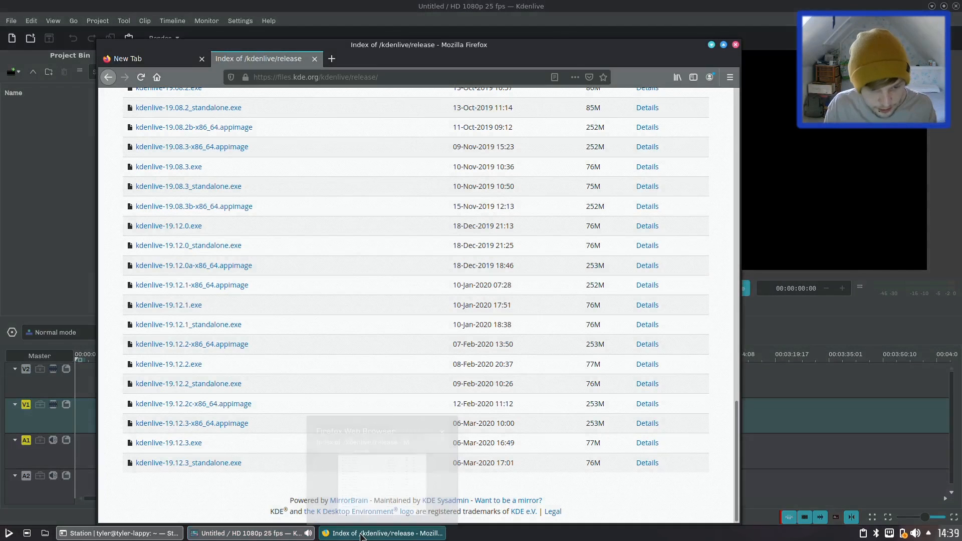
click(735, 45)
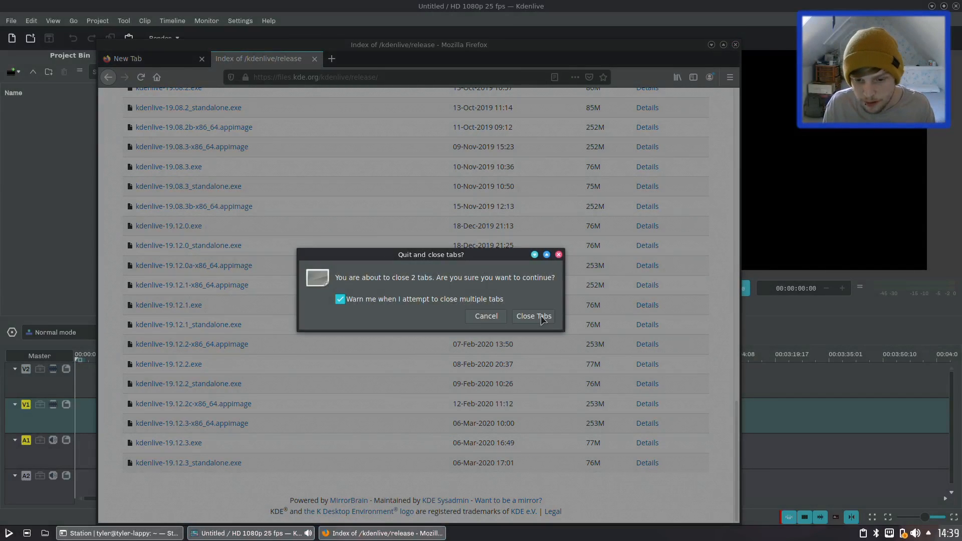
click(537, 318)
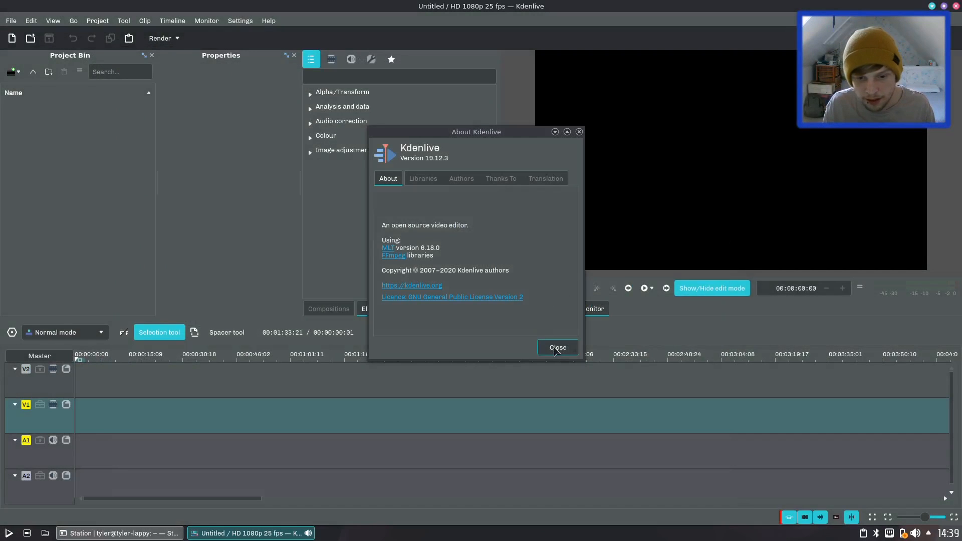
Step: Close Kdenlive and try the launcher's app search, then clear it
click(557, 347)
click(956, 6)
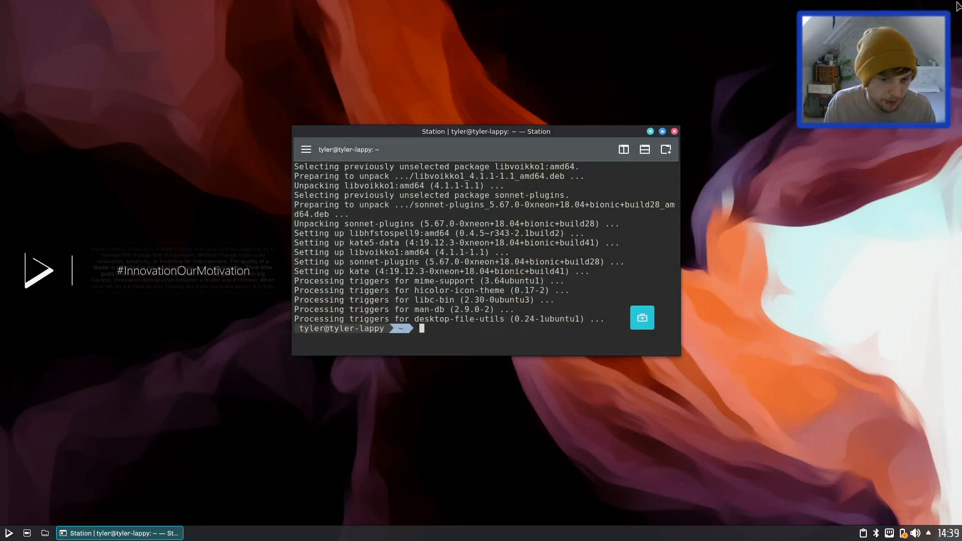
click(8, 534)
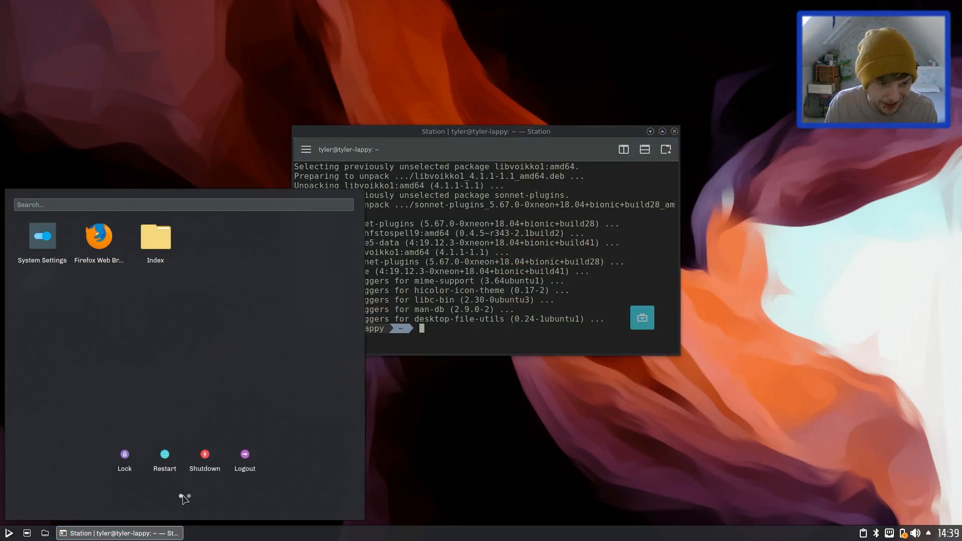
click(189, 497)
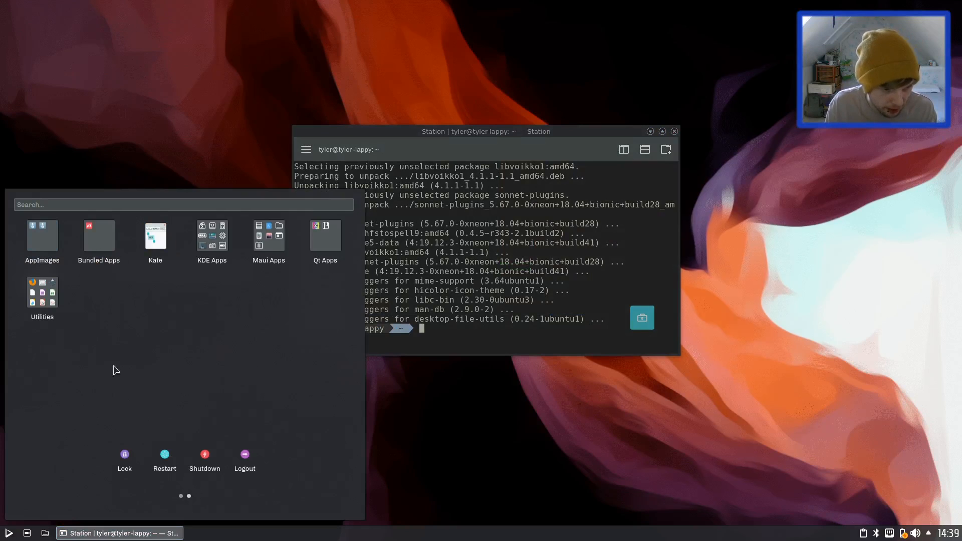
click(105, 204)
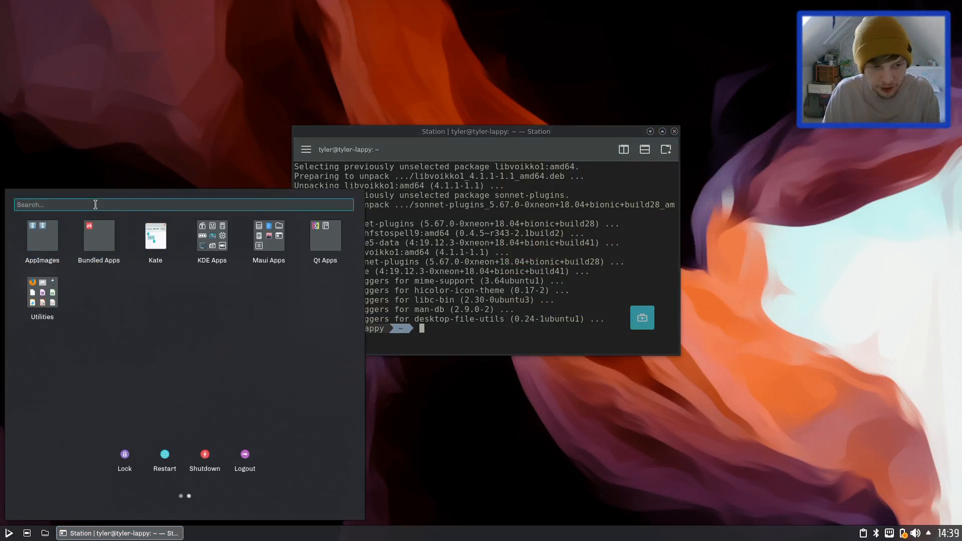
text(dolp)
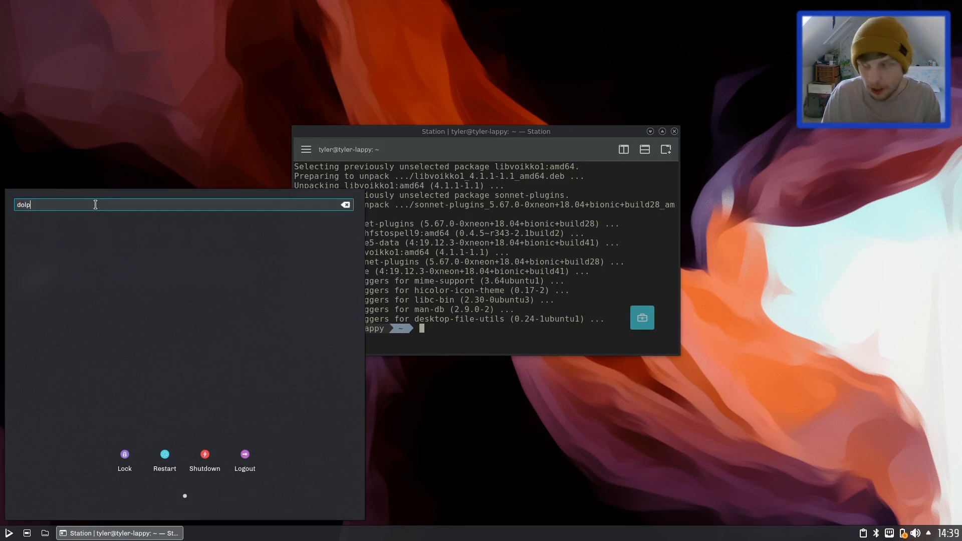
key(BackSpace)
key(BackSpace)
key(BackSpace)
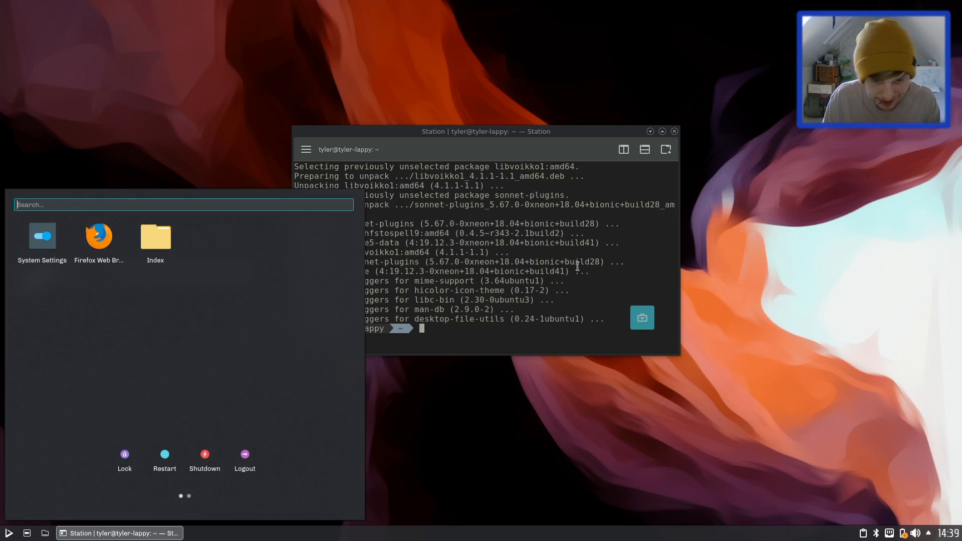
Step: Run the apt command installing dolphin in Station and agree to continue
click(544, 340)
text(sudo a)
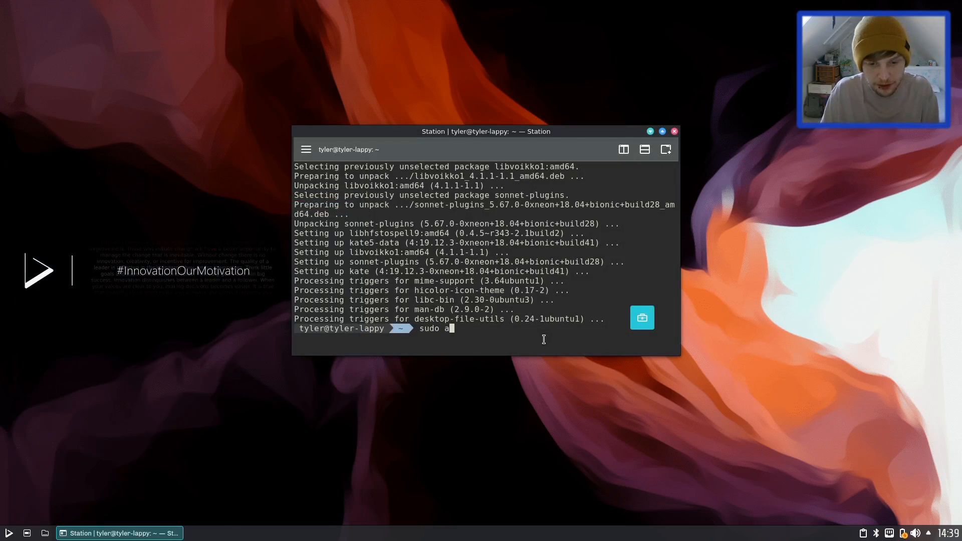
text(pt install )
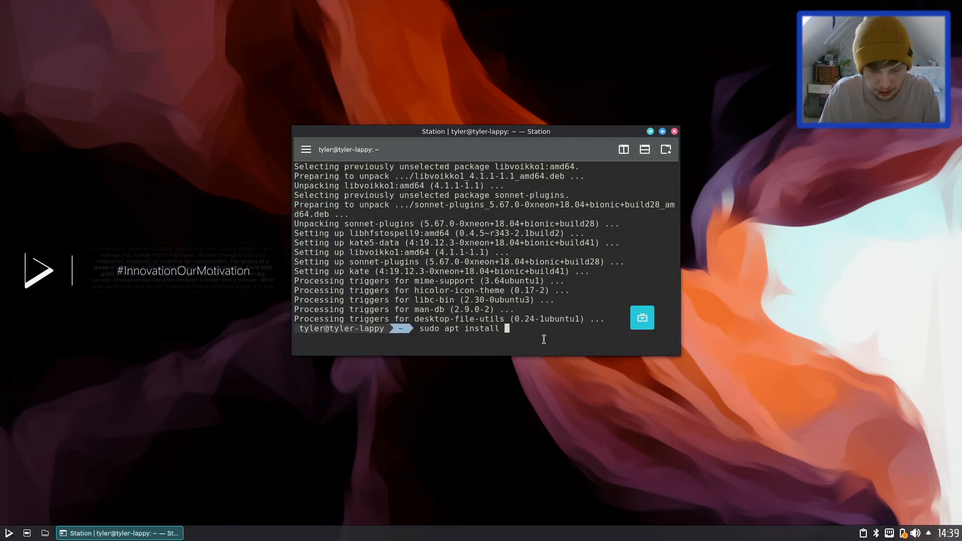
text(dolphin)
key(Return)
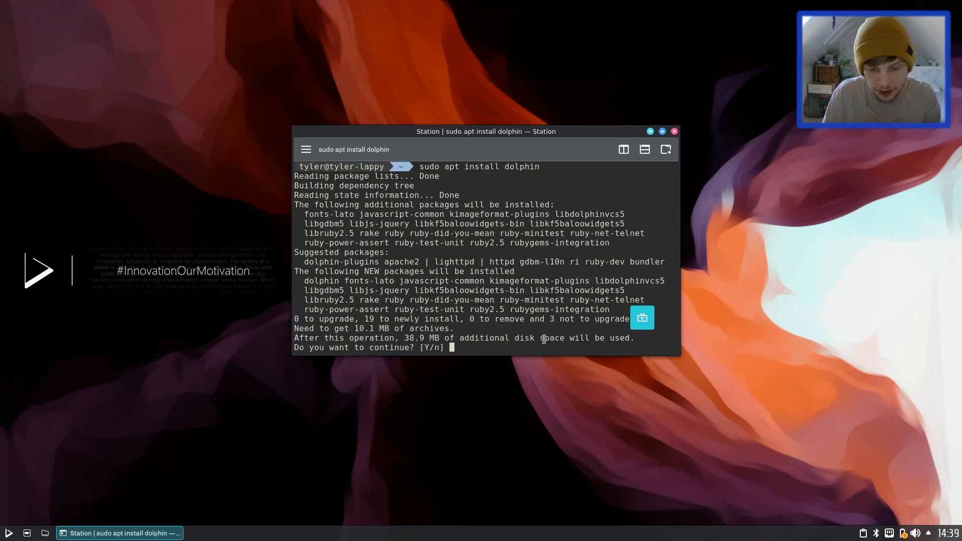
text(y)
key(Return)
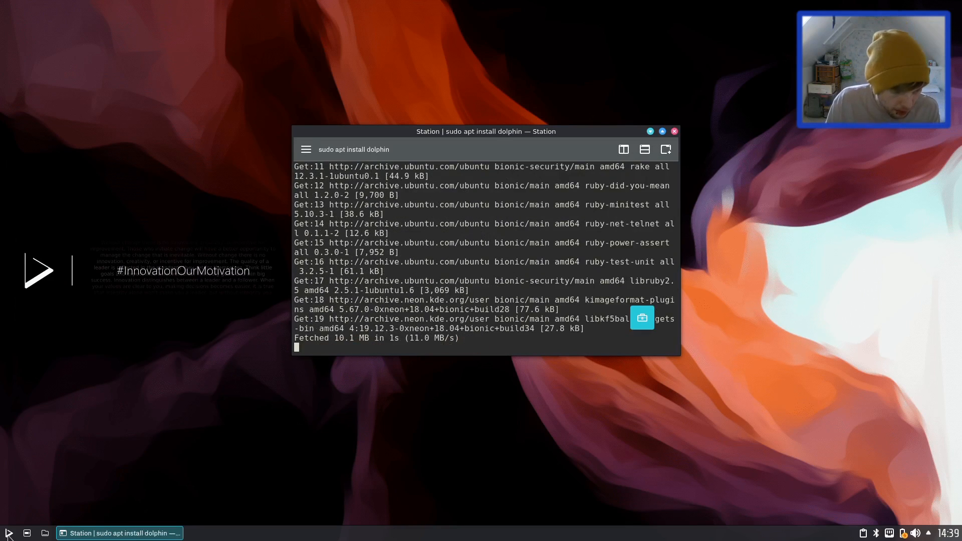
Step: Peek at the Qt Apps group, then show the Utilities group in the launcher
click(8, 533)
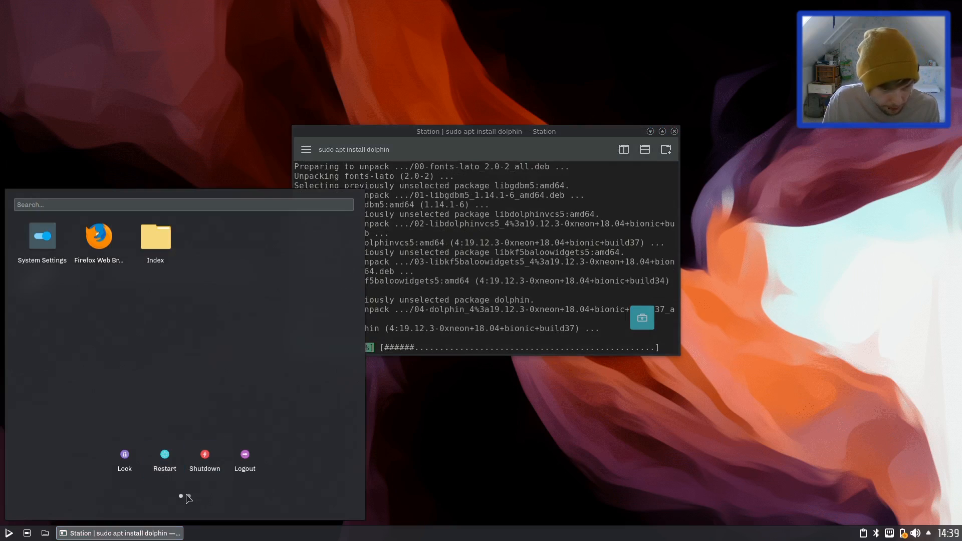
click(189, 497)
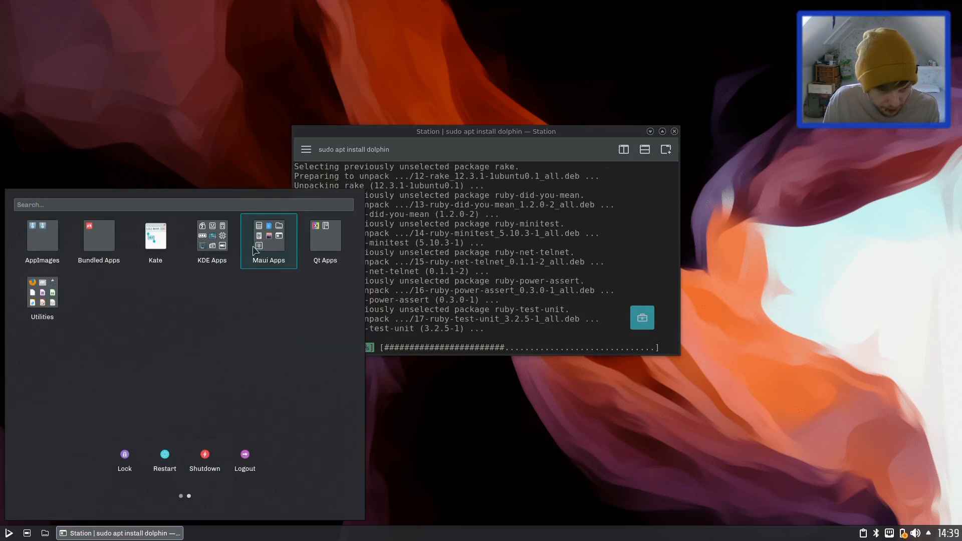
click(327, 248)
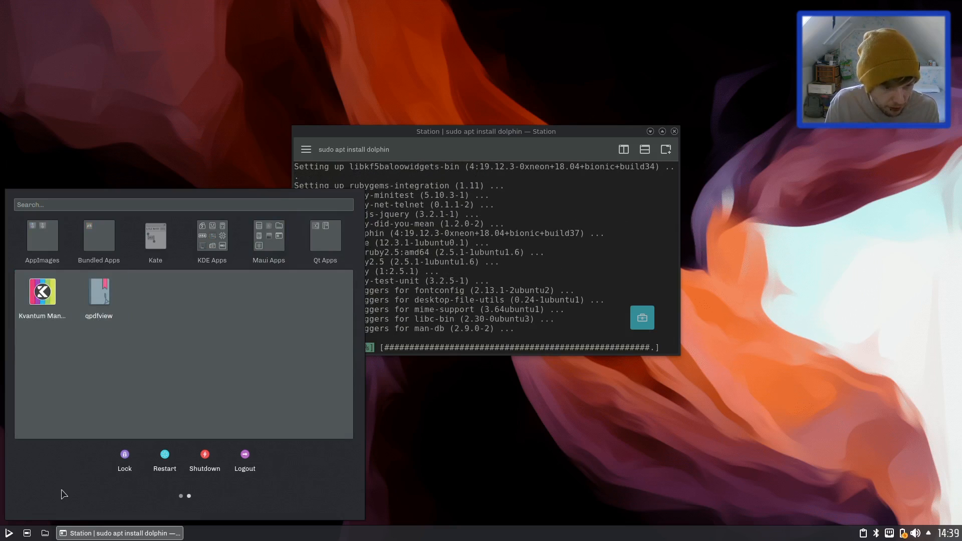
click(325, 241)
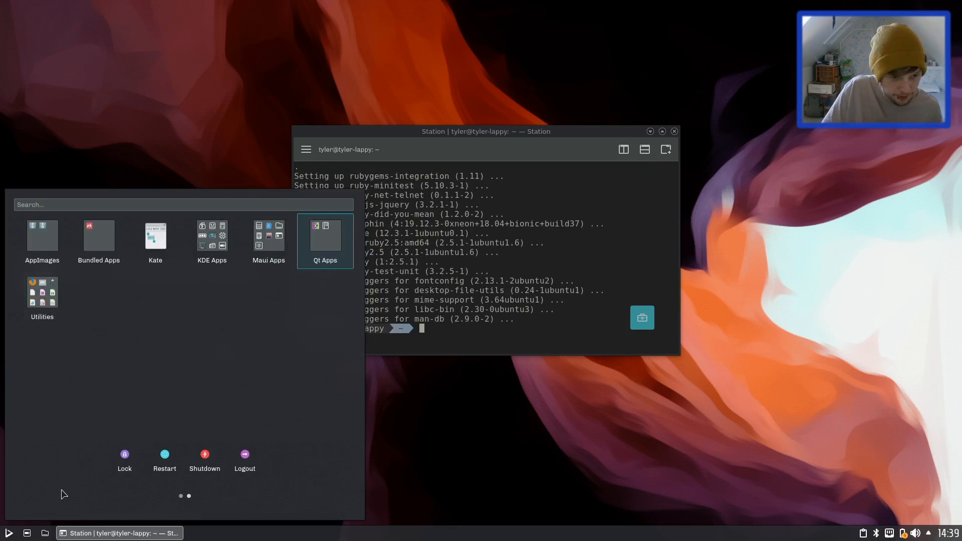
click(42, 294)
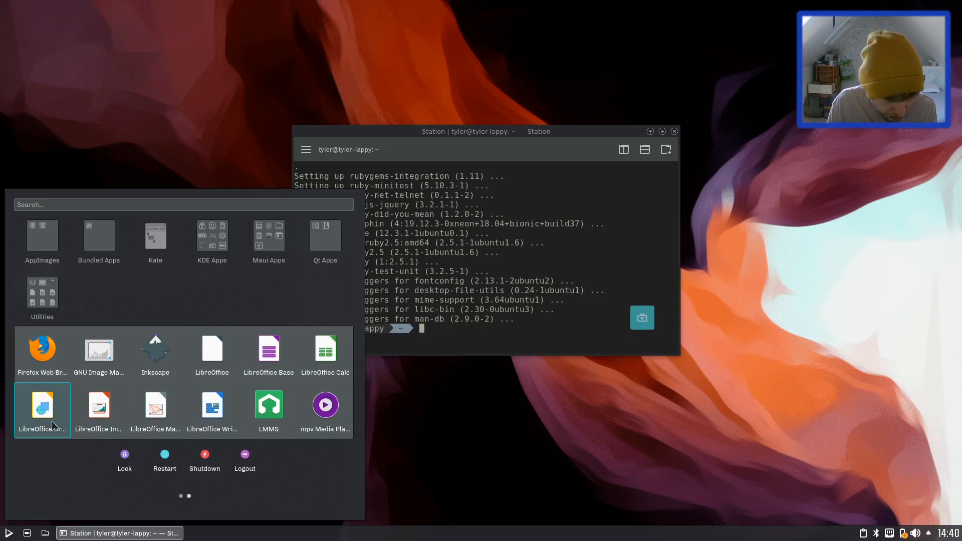
scroll(324, 410, down, 1)
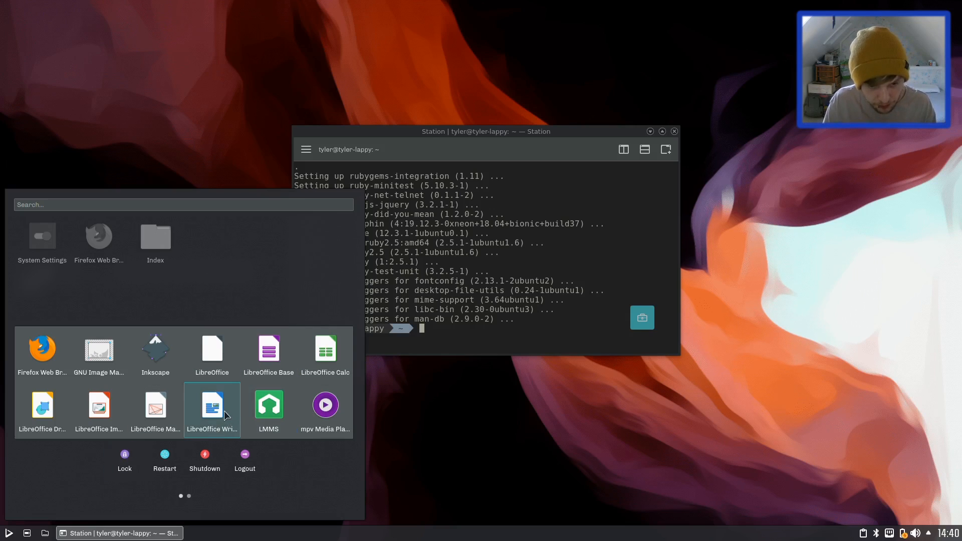
Step: Dismiss the application menu by clicking outside it
click(481, 282)
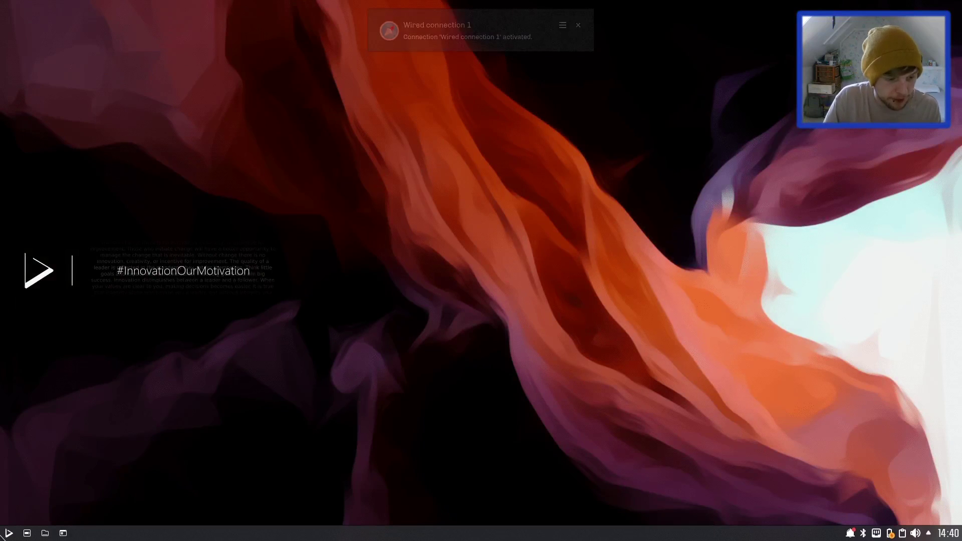
Step: Launch LMMS from the Utilities group of the launcher
click(9, 533)
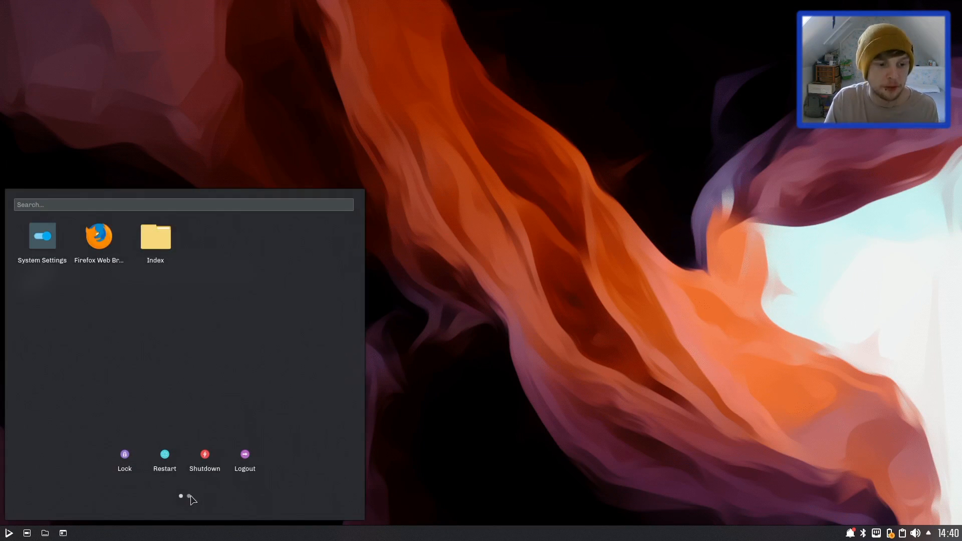
click(189, 496)
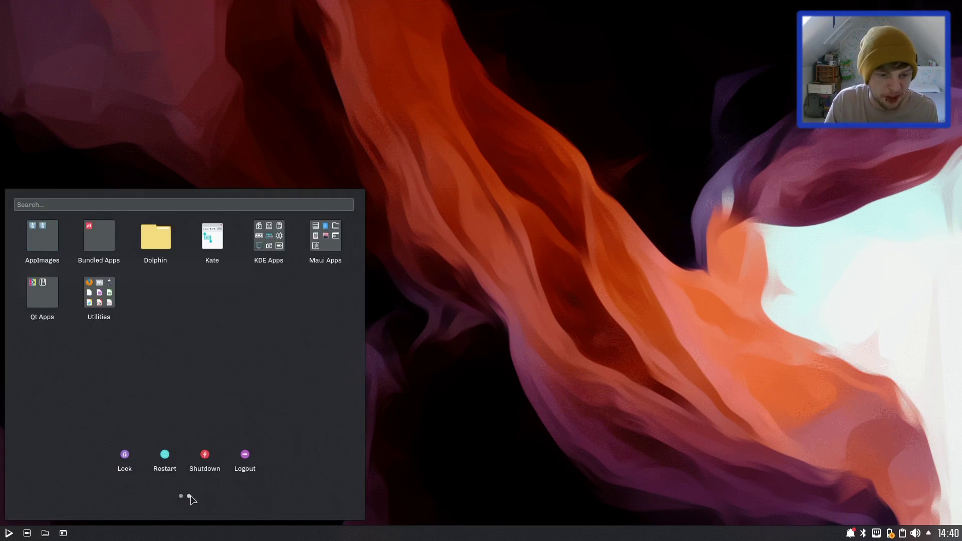
click(98, 304)
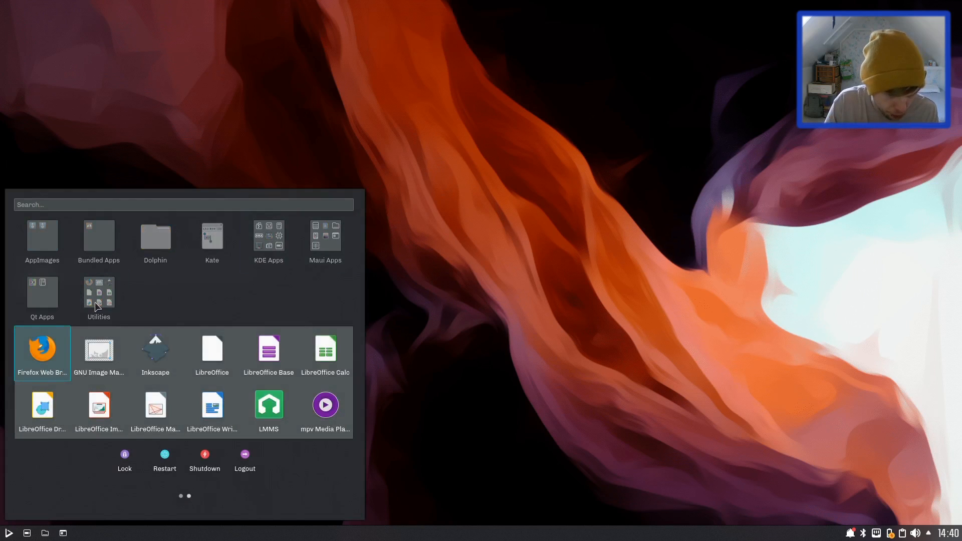
click(285, 411)
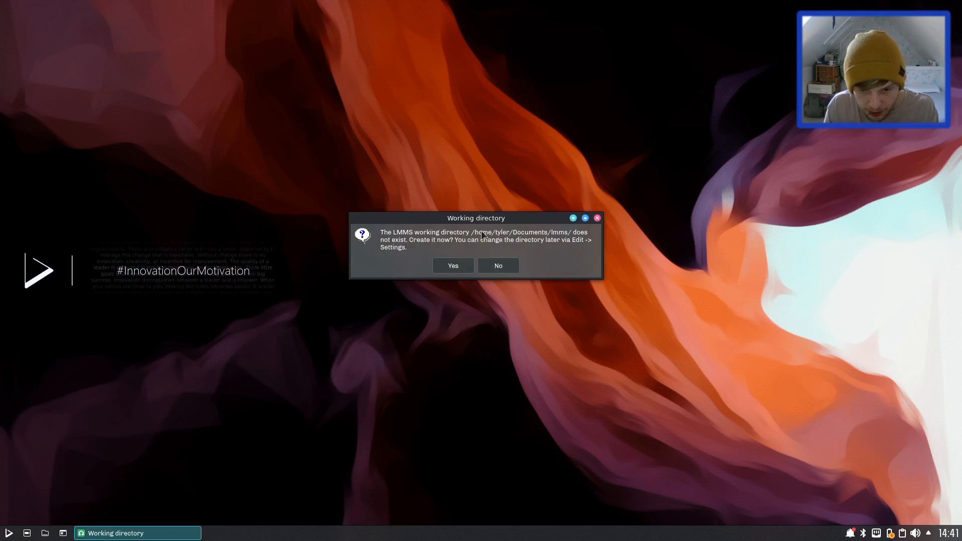
Step: Let LMMS create its working directory, accept default settings and the restart notice, then close it
click(453, 265)
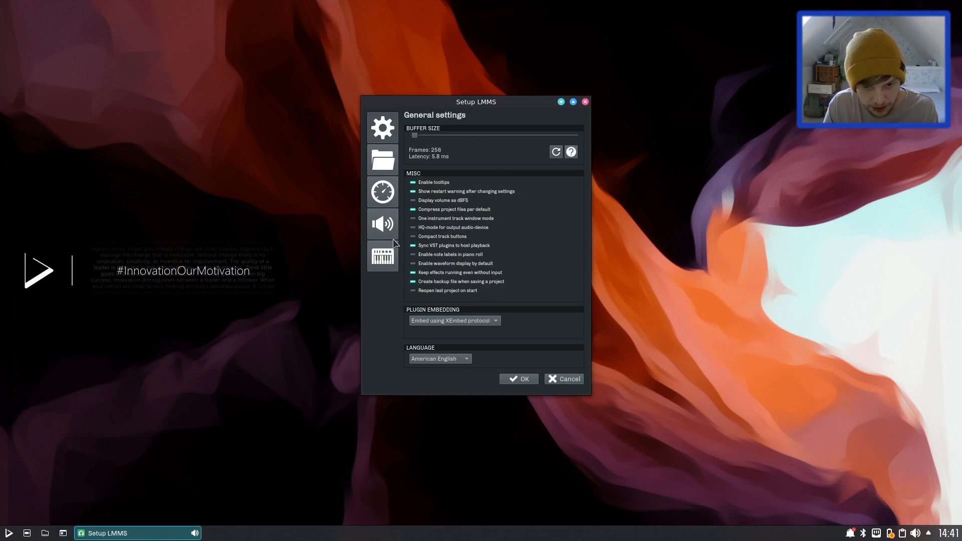
click(526, 378)
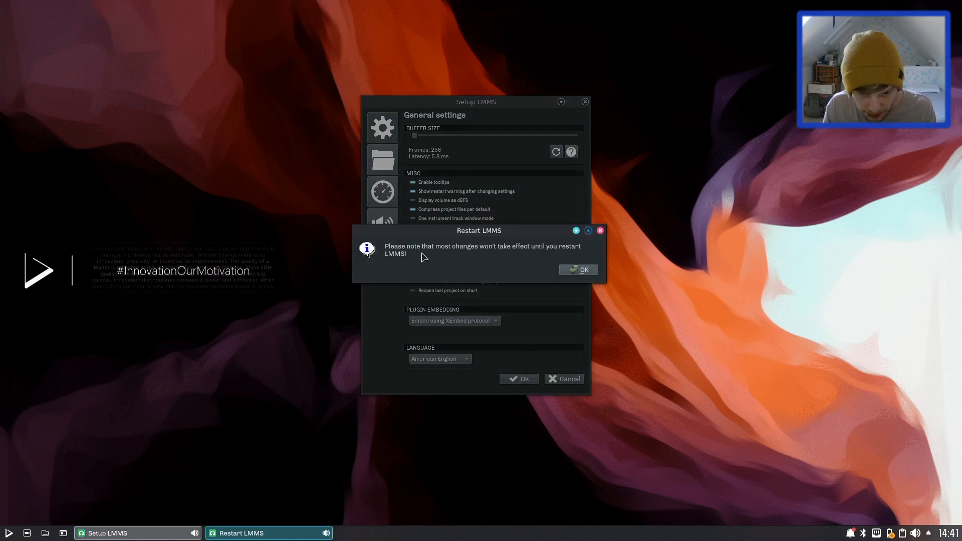
click(580, 270)
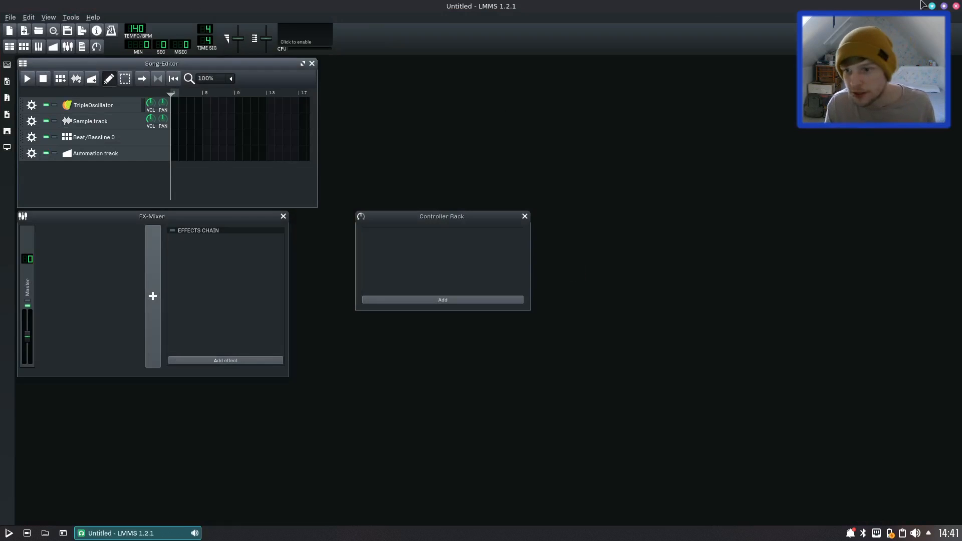
click(954, 6)
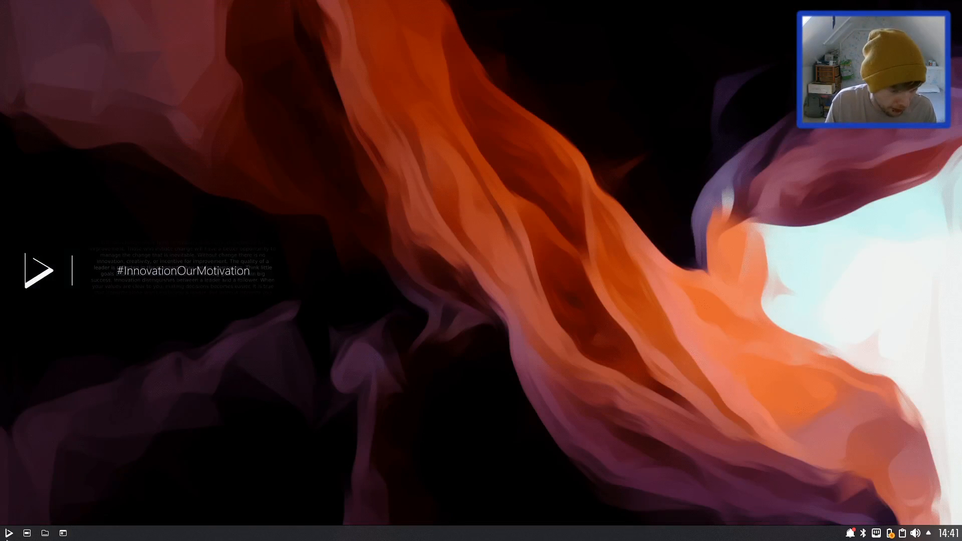
Step: Launch LibreOffice Writer from the Utilities group and show its Tools commands
click(9, 533)
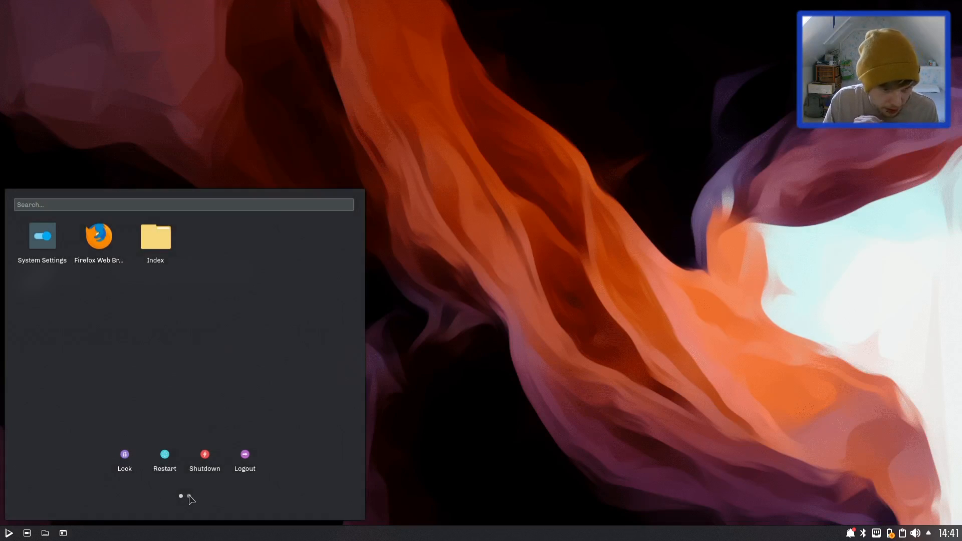
click(190, 498)
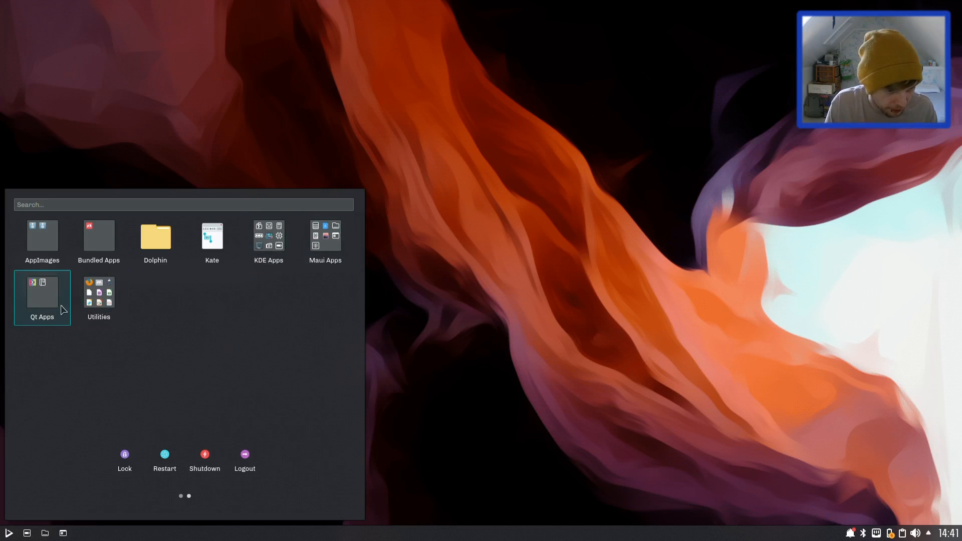
click(100, 304)
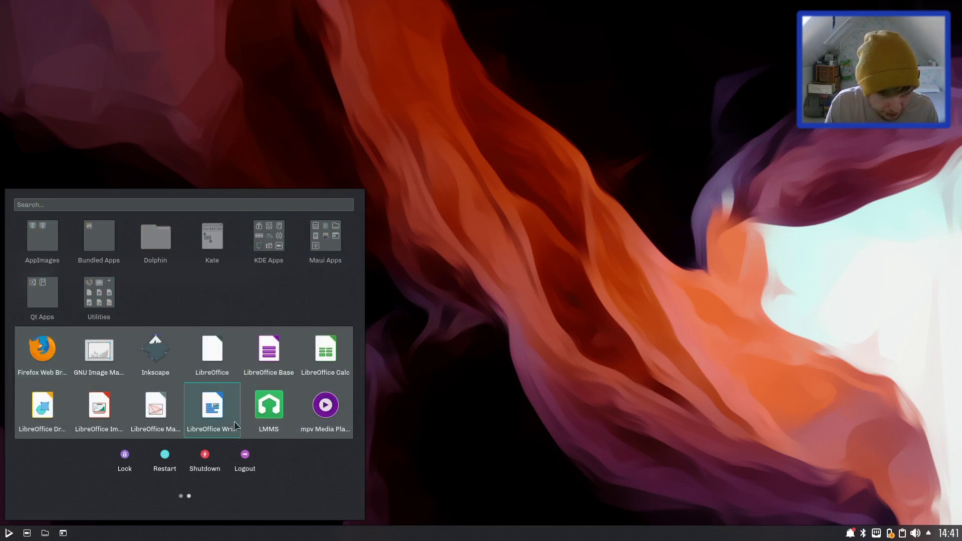
click(212, 409)
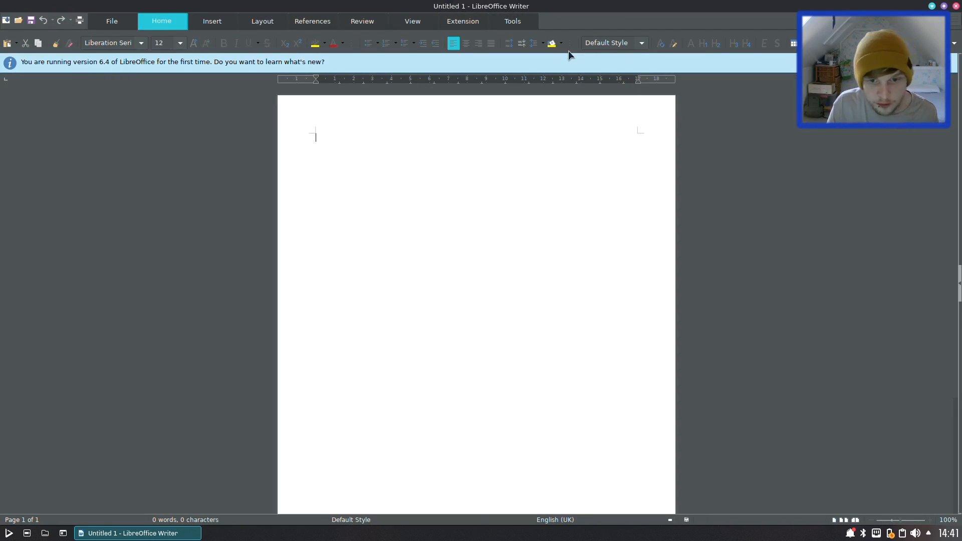
click(514, 25)
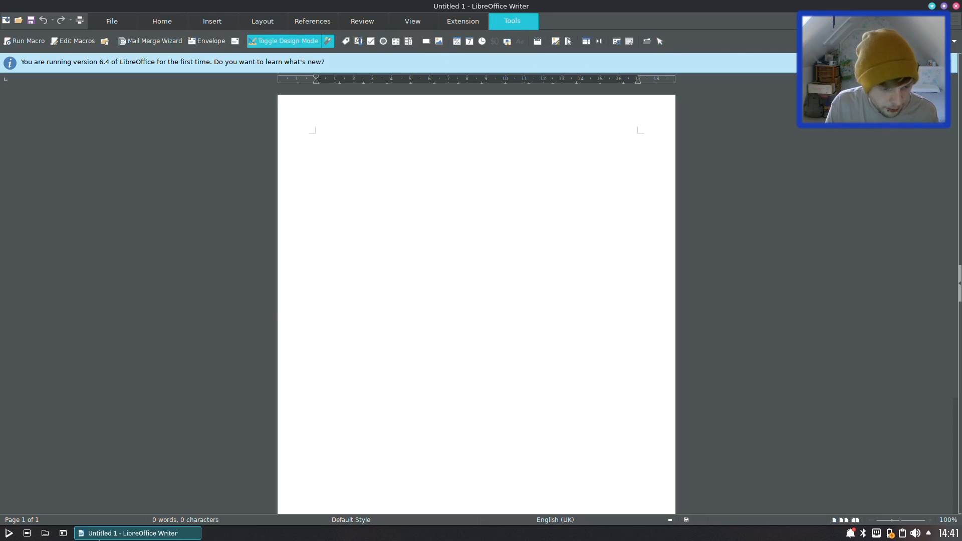
Step: Launch Firefox from a launcher search for 'fire'
click(9, 533)
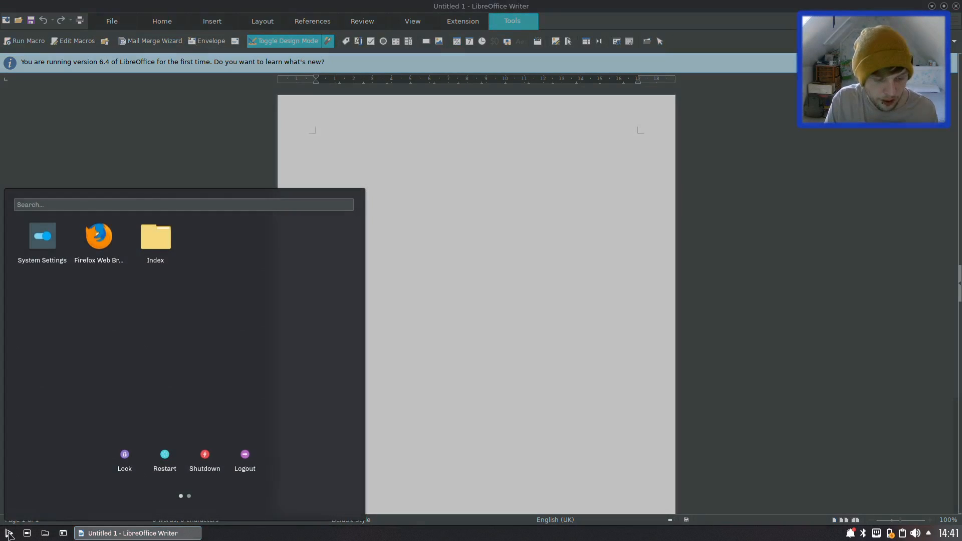
text(fire)
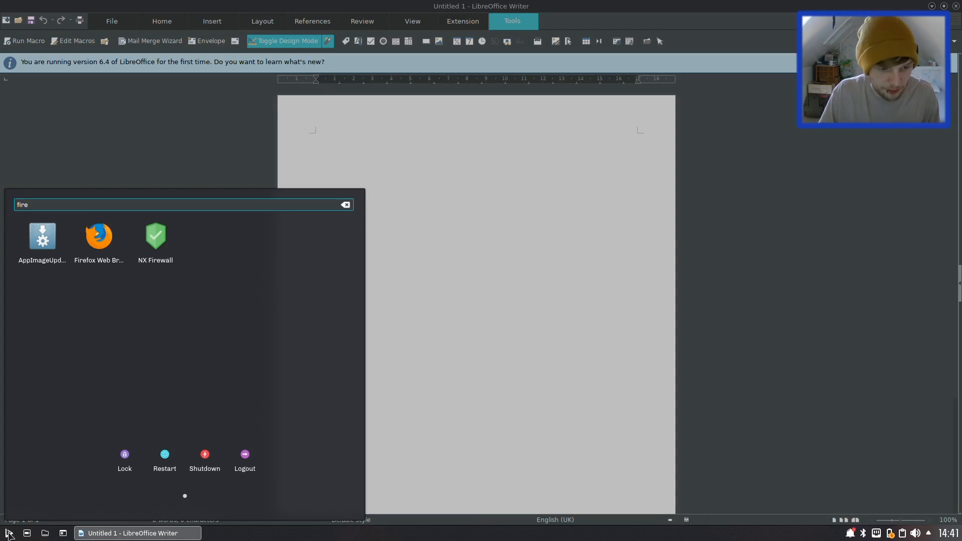
click(110, 243)
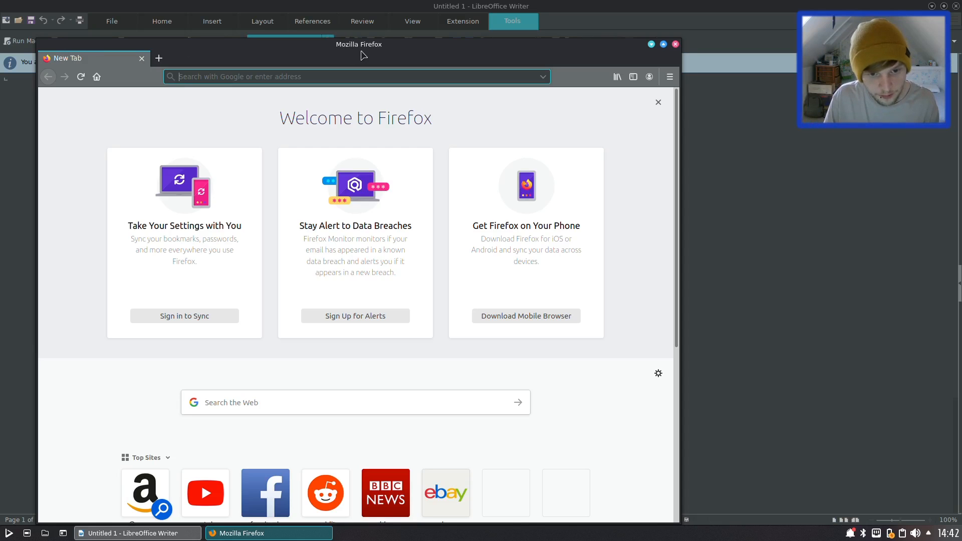
Step: Search the web for 'libreoffice' in a new tab and reach the LibreOffice download page
key(ctrl+t)
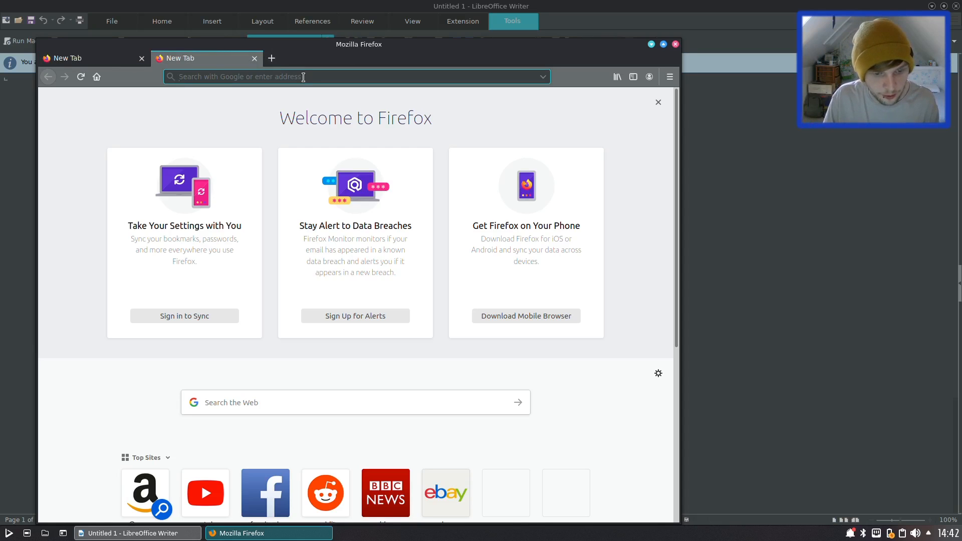
text(libreoffice)
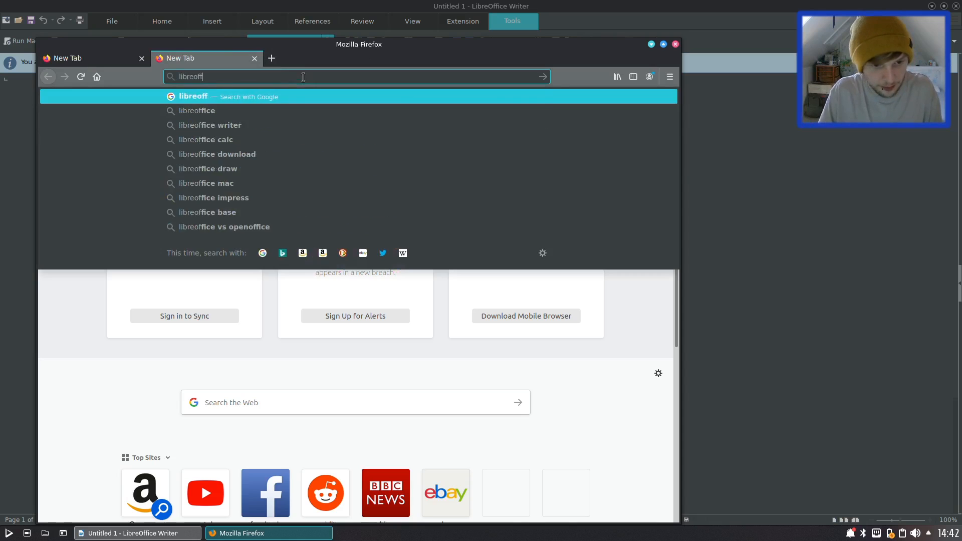
key(Return)
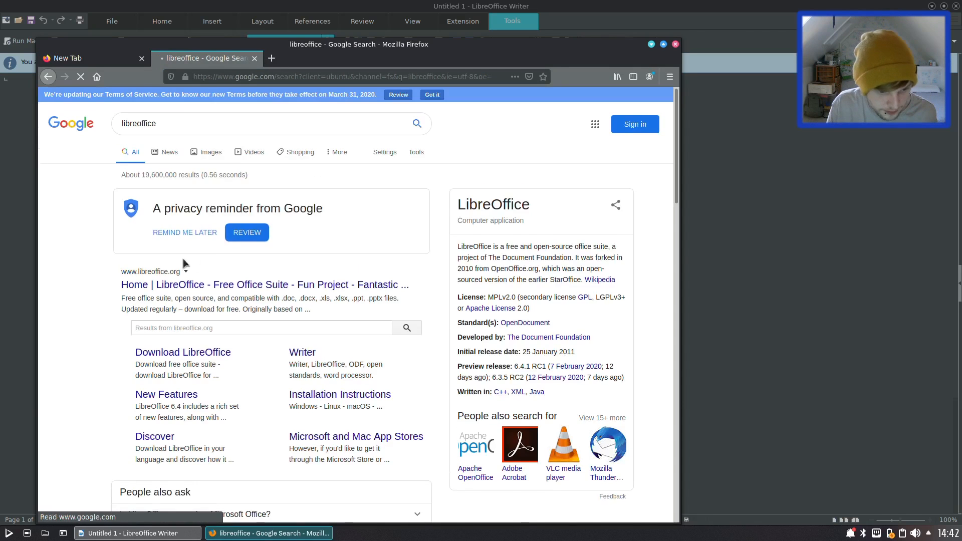
click(175, 286)
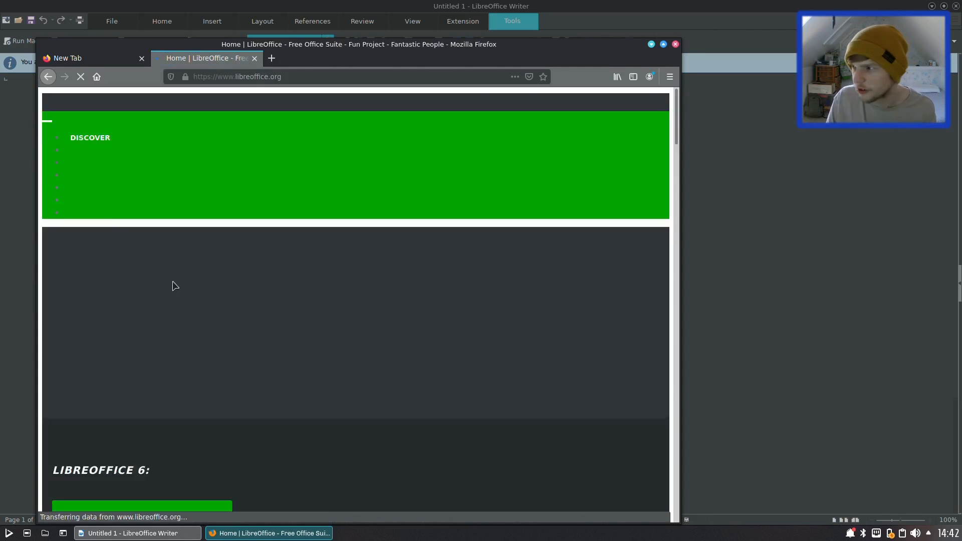
scroll(286, 251, down, 5)
scroll(286, 250, down, 2)
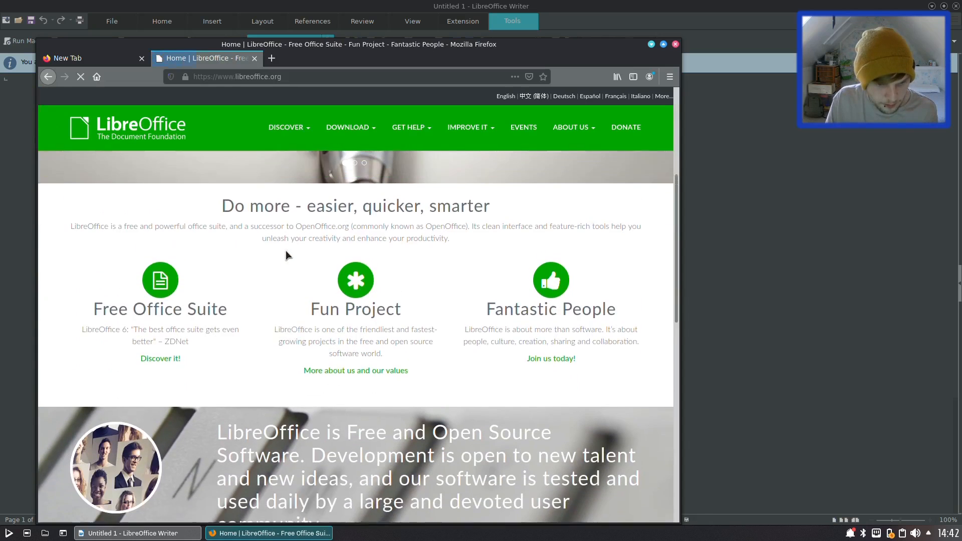
scroll(286, 250, up, 2)
click(154, 165)
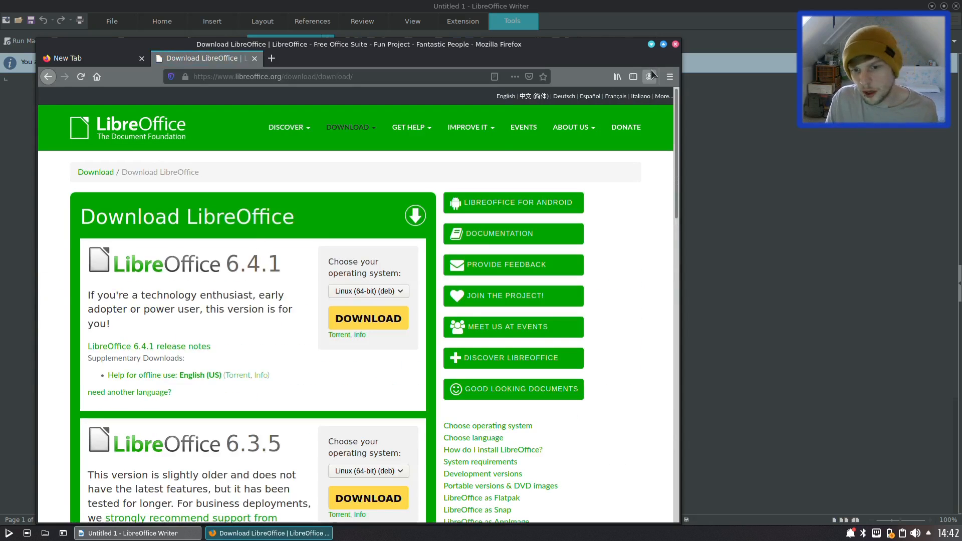
Step: Quit Firefox, confirming closing both tabs
click(674, 45)
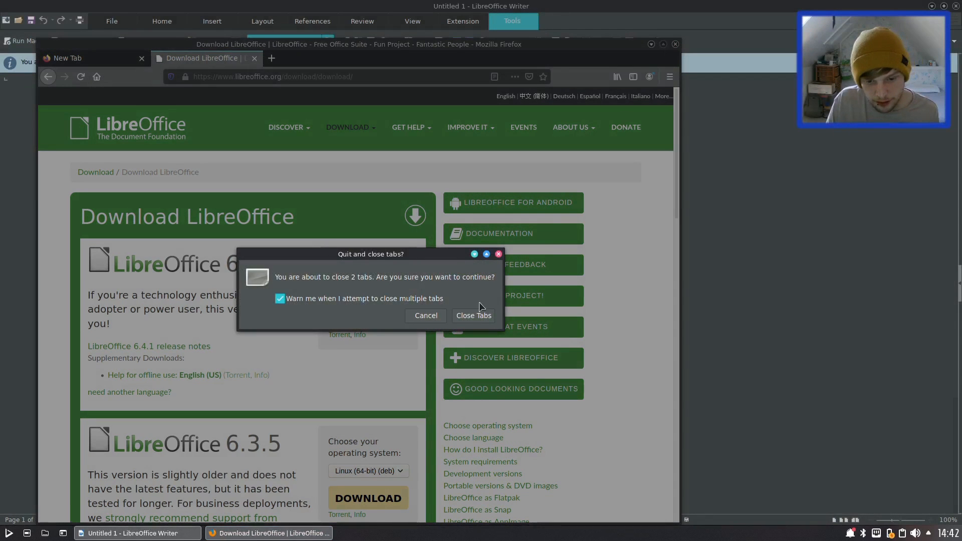
click(474, 315)
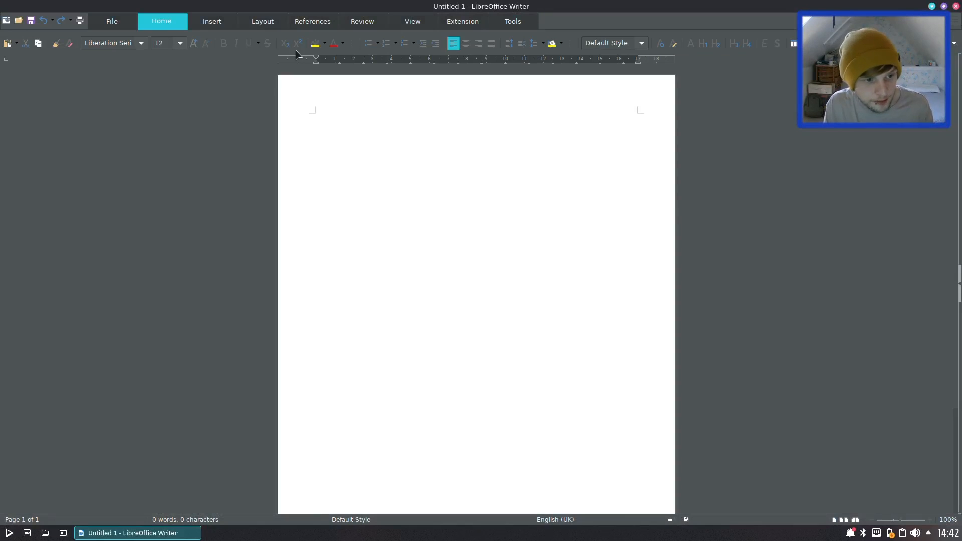
Step: View the LibreOffice Options dialog, cancel it, and close the blank Writer document
click(499, 22)
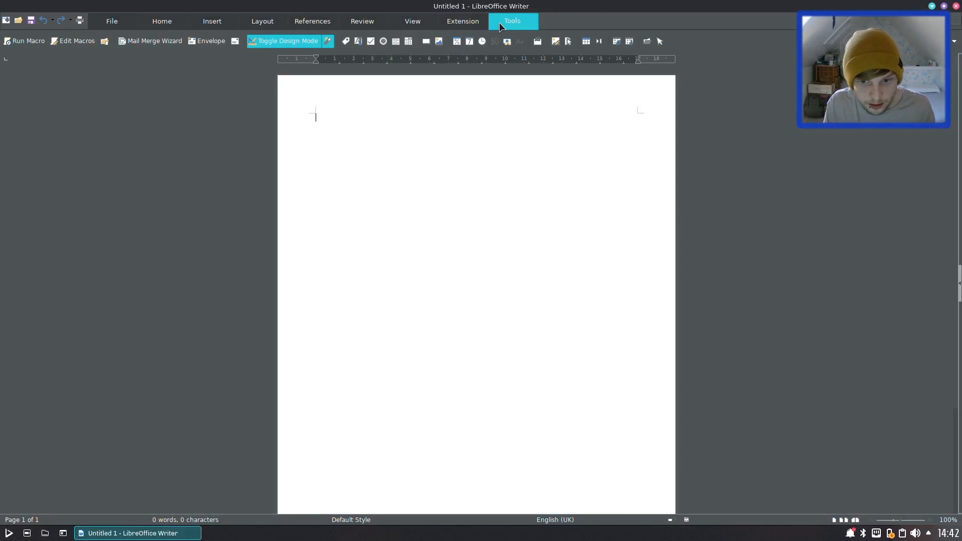
click(955, 40)
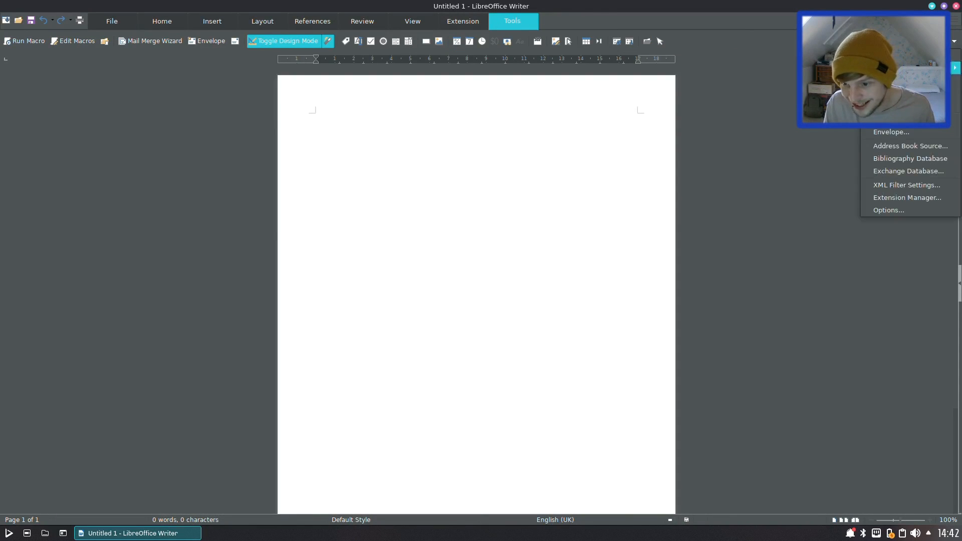
click(887, 211)
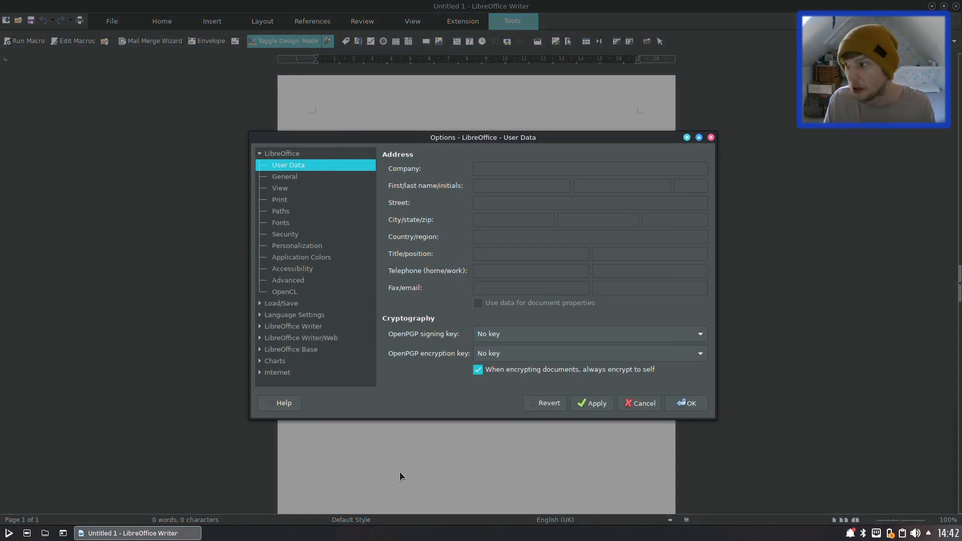
click(635, 403)
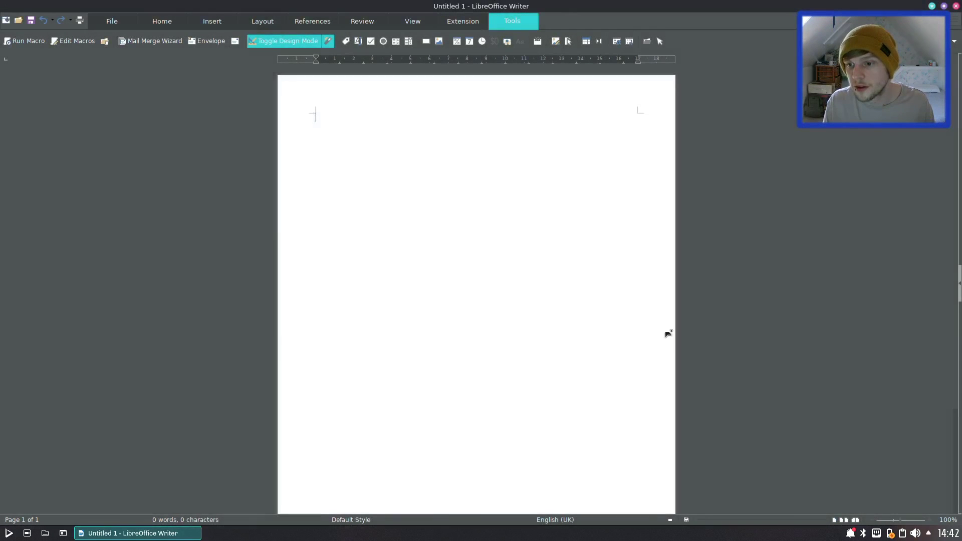
click(955, 7)
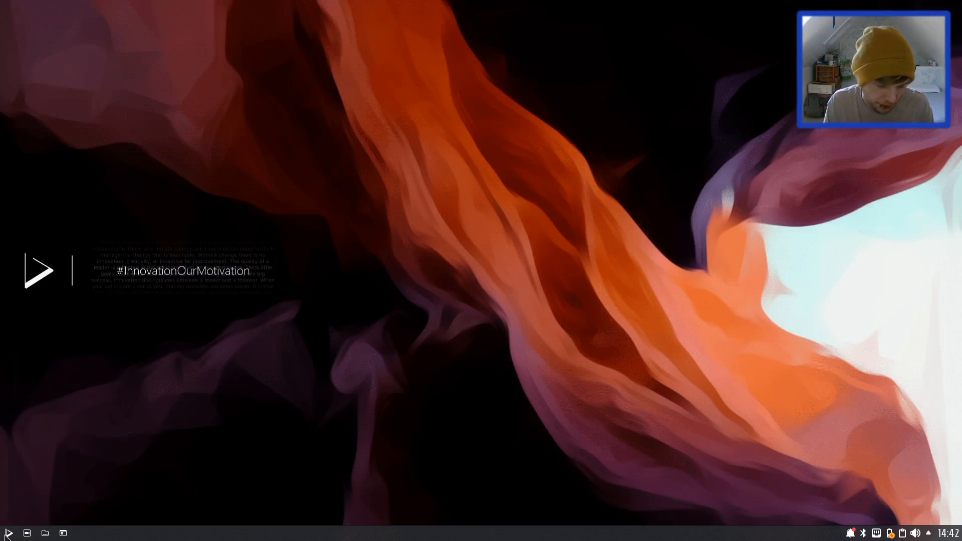
click(8, 533)
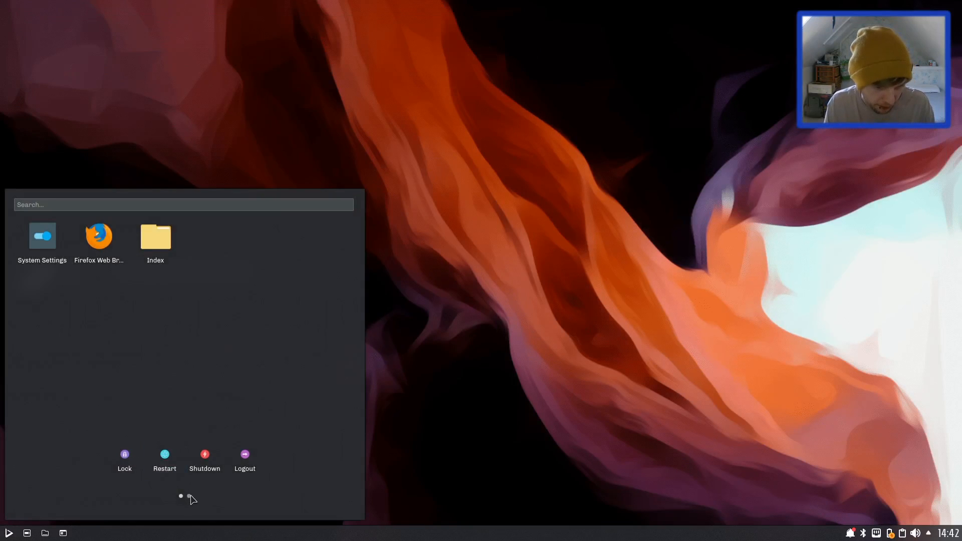
click(189, 496)
click(84, 289)
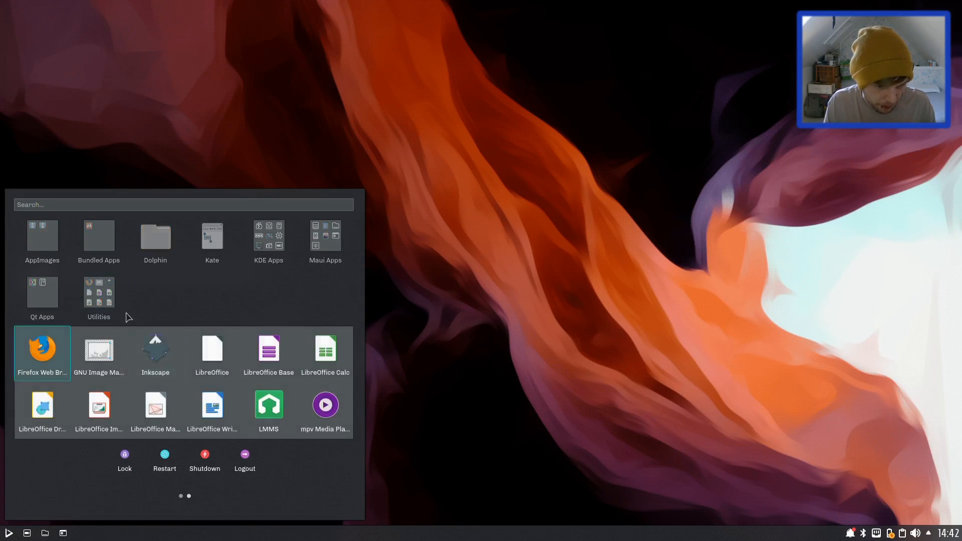
click(560, 197)
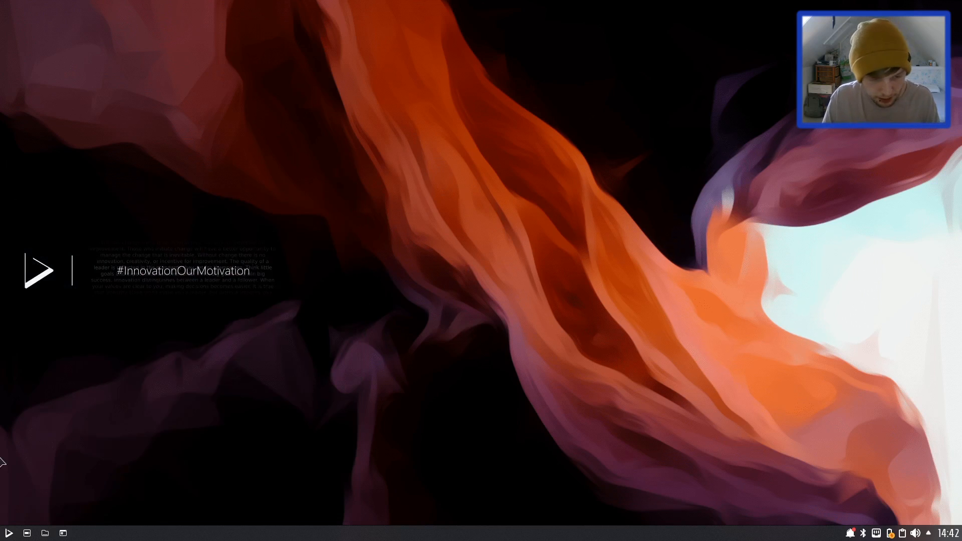
key(super)
text(icons)
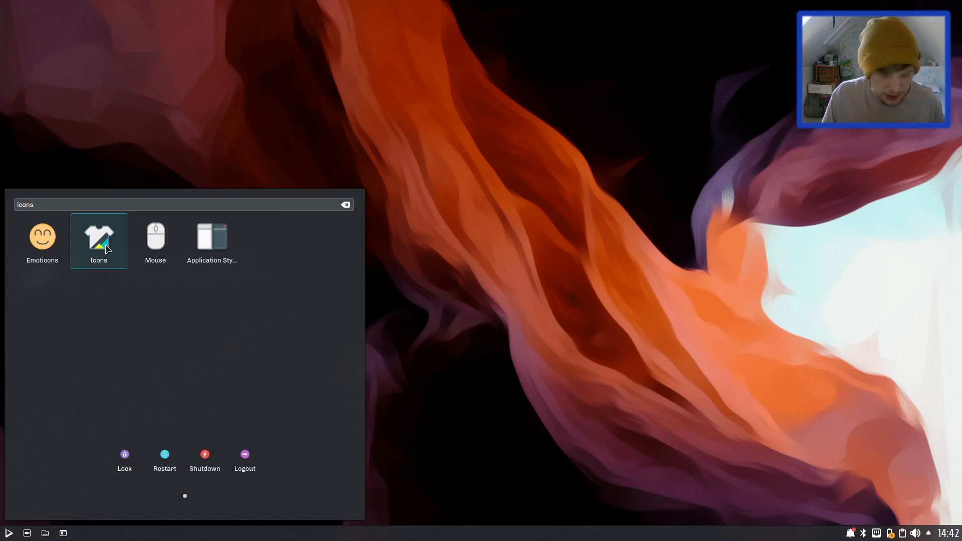
click(100, 242)
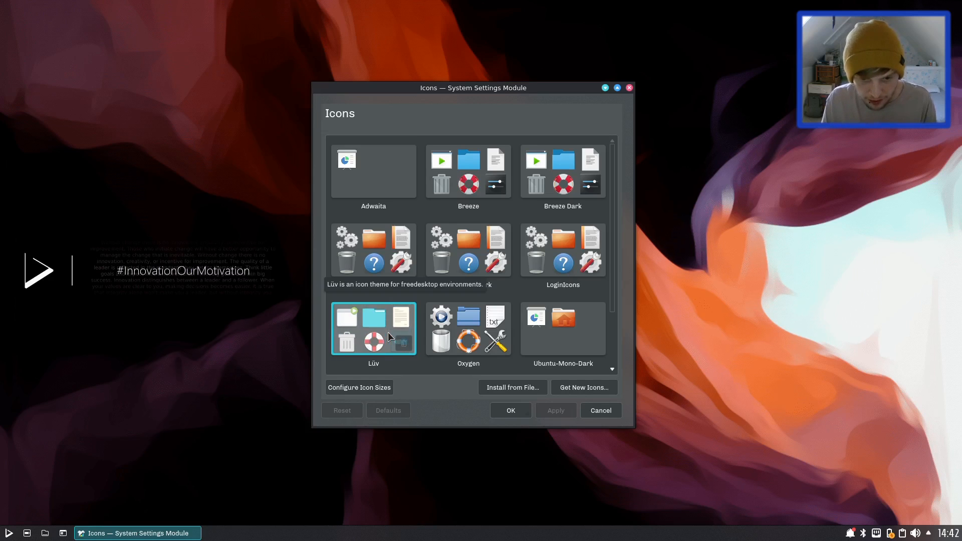
click(600, 410)
Step: Apply the light Nitrux theme from Global Theme settings found via launcher search
click(9, 534)
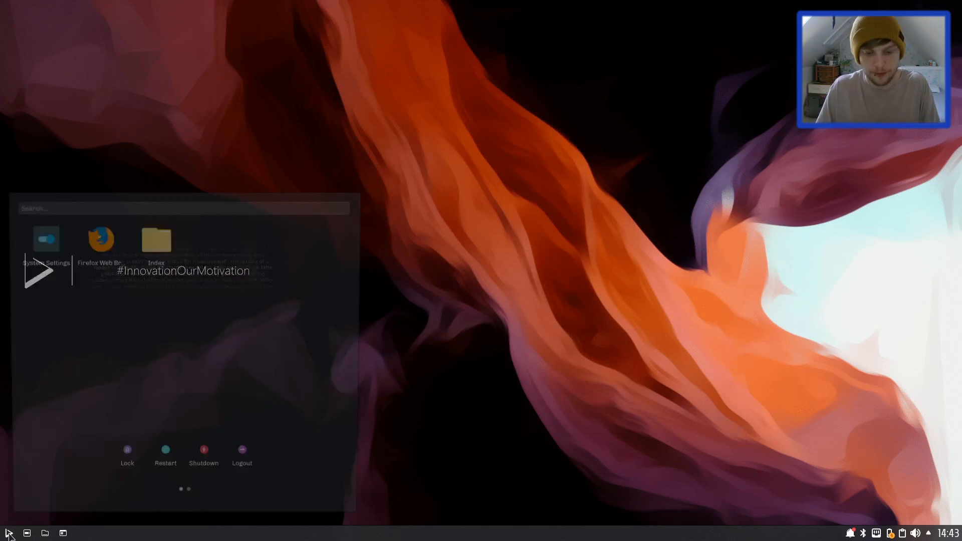
text(giglobal)
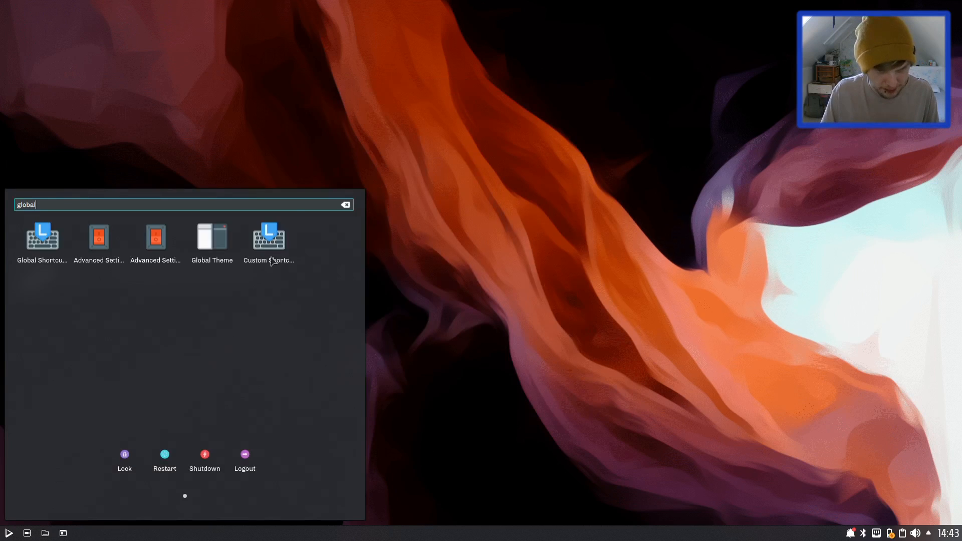
click(211, 237)
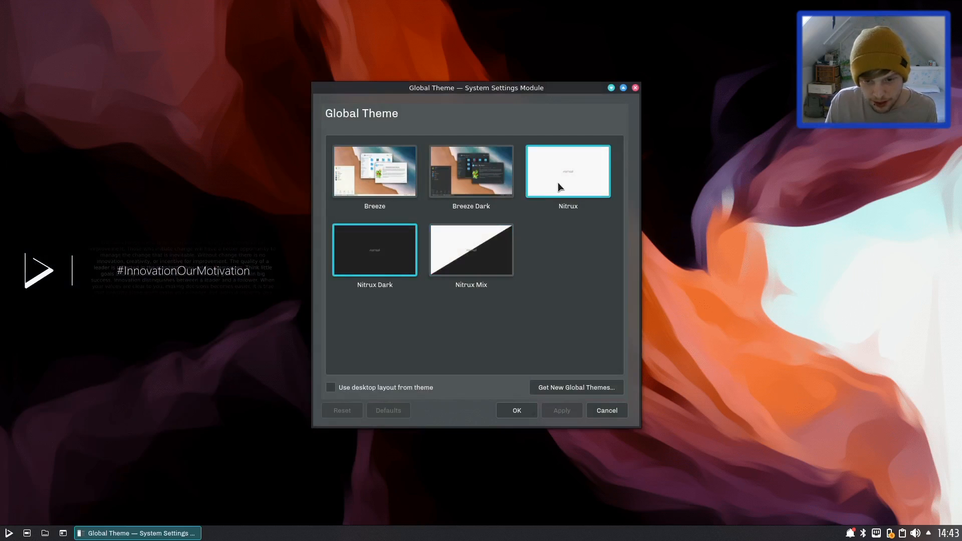
click(593, 181)
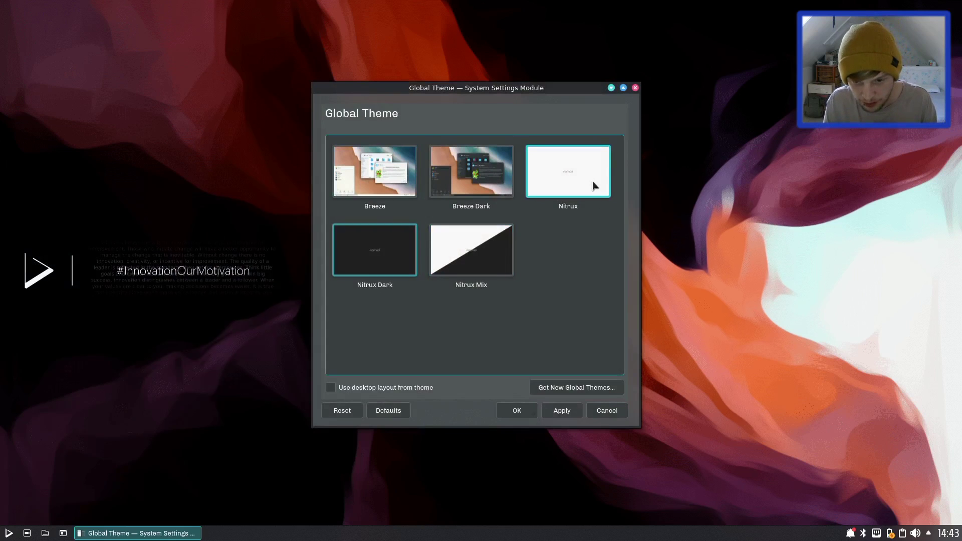
click(552, 414)
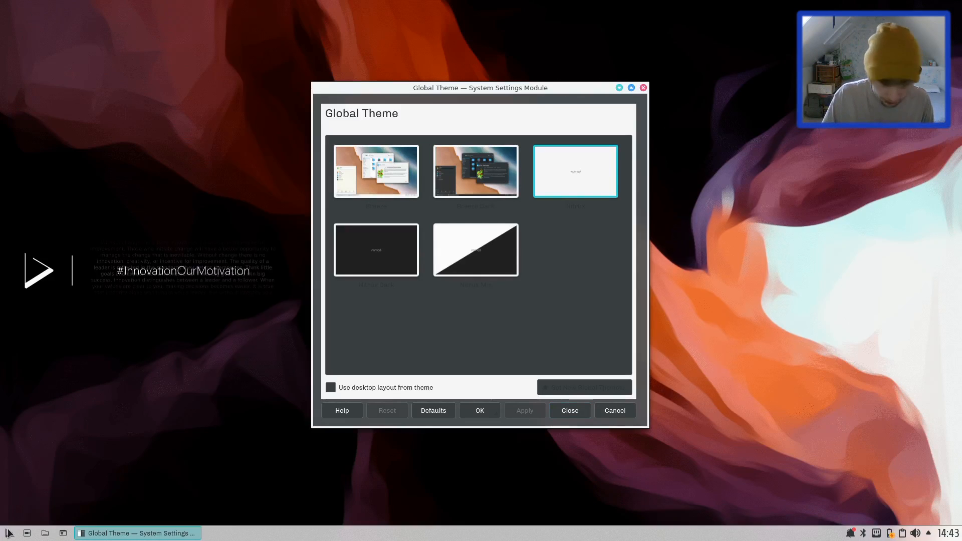
Step: Launch Index on the left, then apply the Nitrux Mix global theme
key(super)
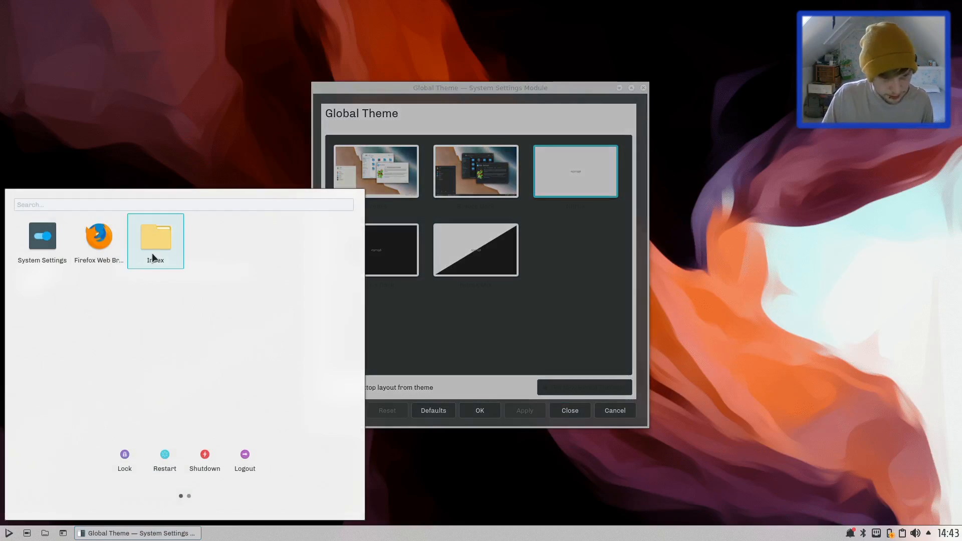
click(155, 241)
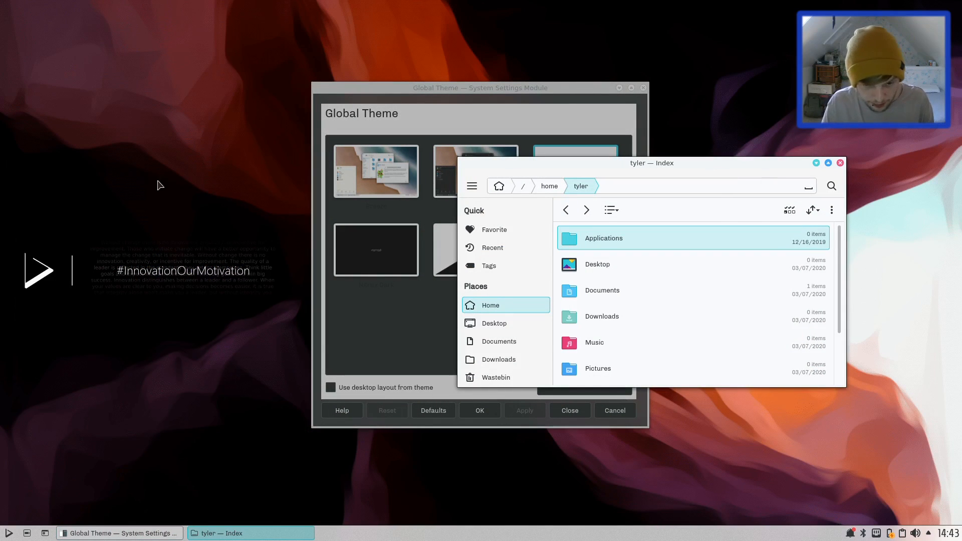
drag(680, 163, 222, 139)
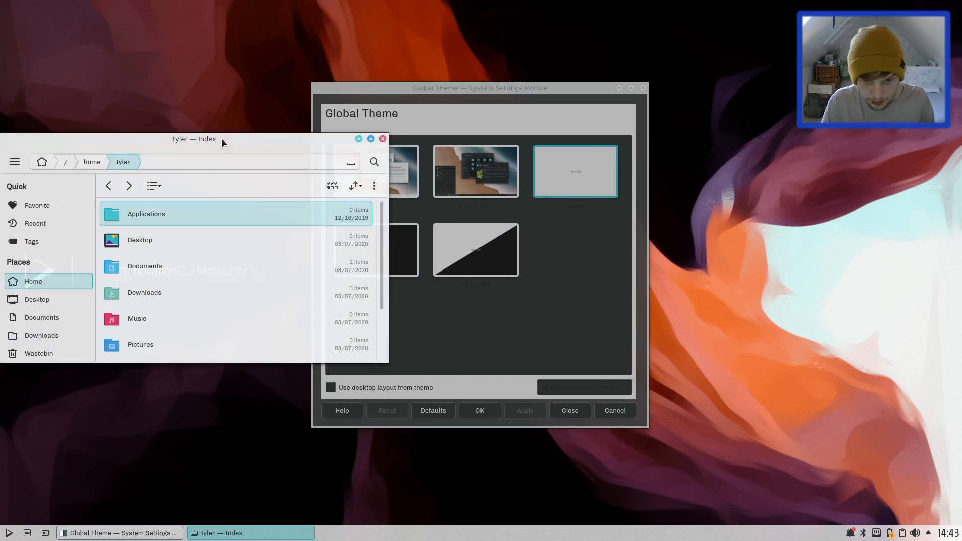
click(550, 294)
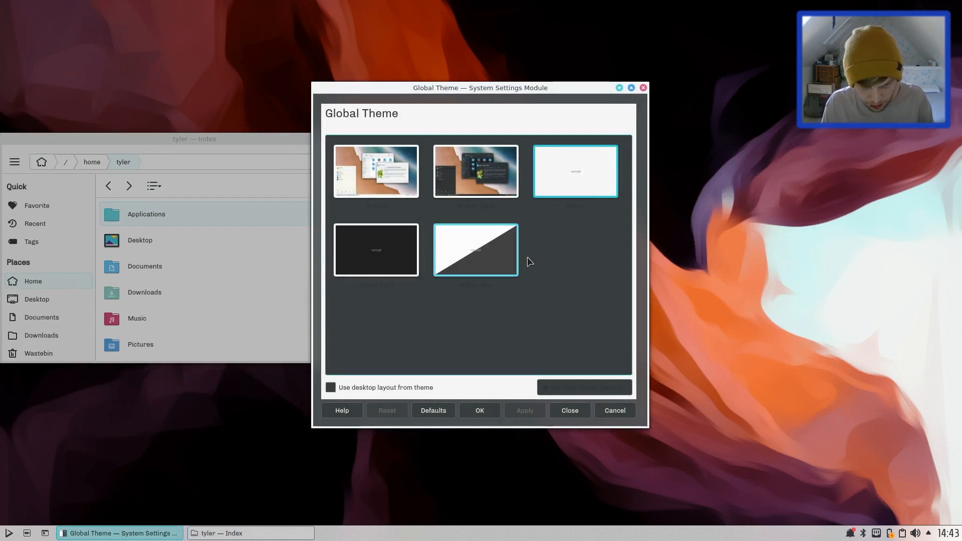
click(469, 259)
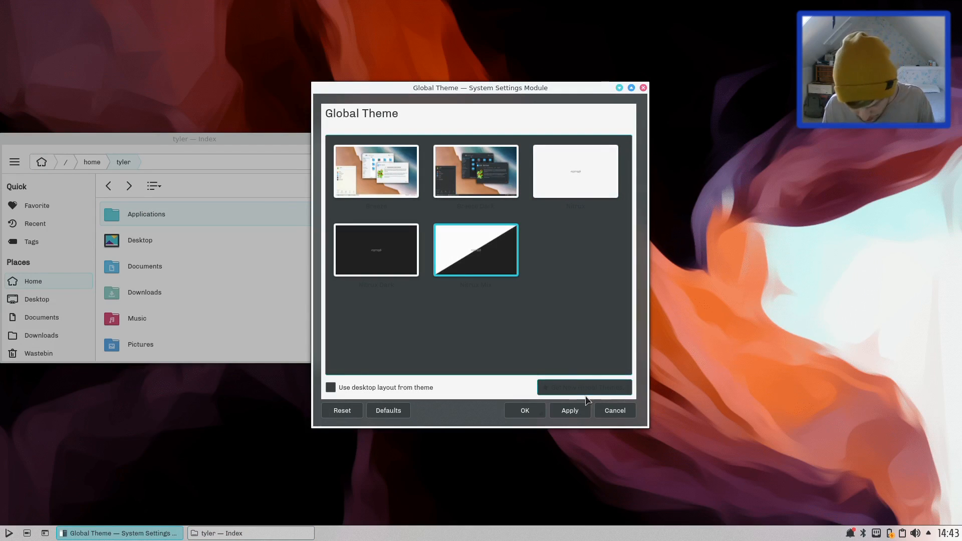
click(570, 409)
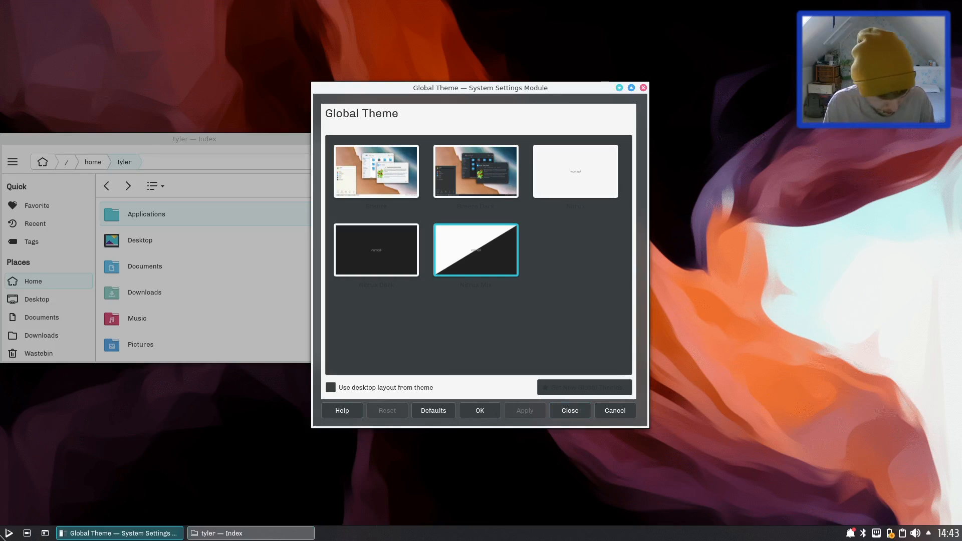
Step: Briefly open a second Index window, then apply the Nitrux Dark global theme
click(8, 534)
click(156, 241)
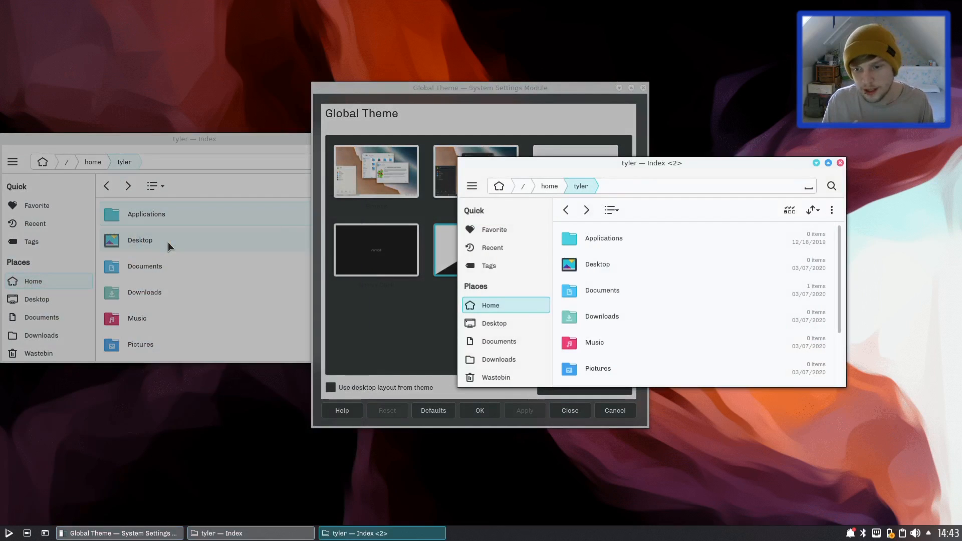
click(841, 163)
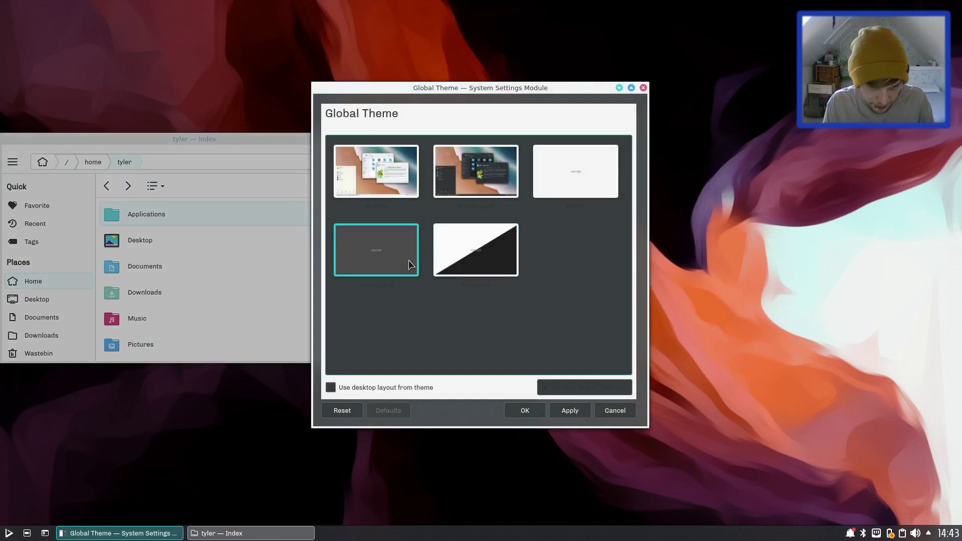
click(411, 264)
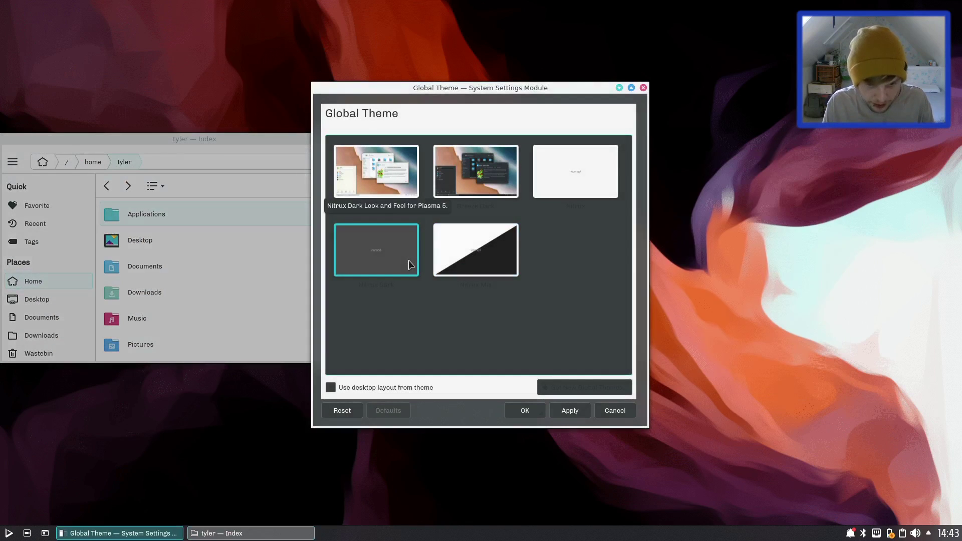
click(569, 412)
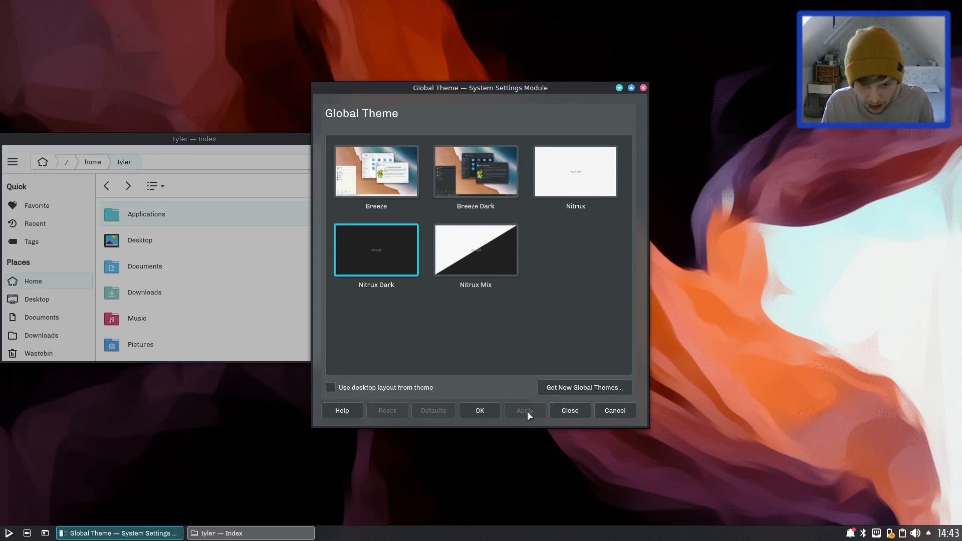
Step: Close the theme settings and Index, then run htop in a Station terminal
click(492, 411)
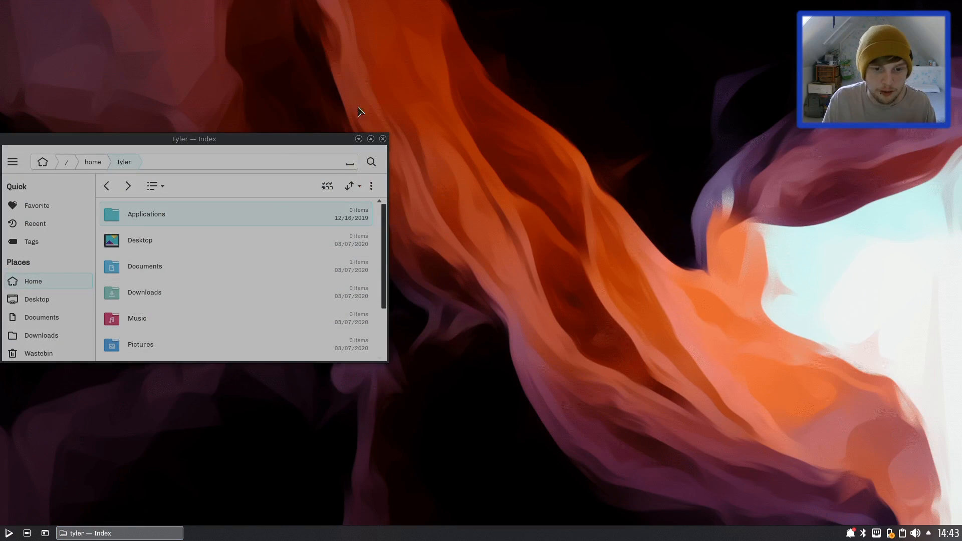
click(381, 140)
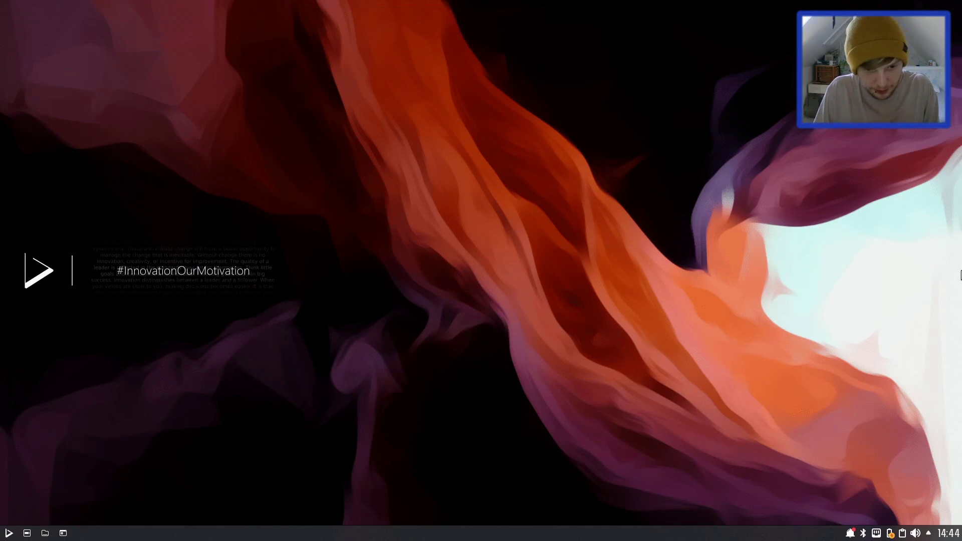
click(63, 533)
text(htop)
key(Return)
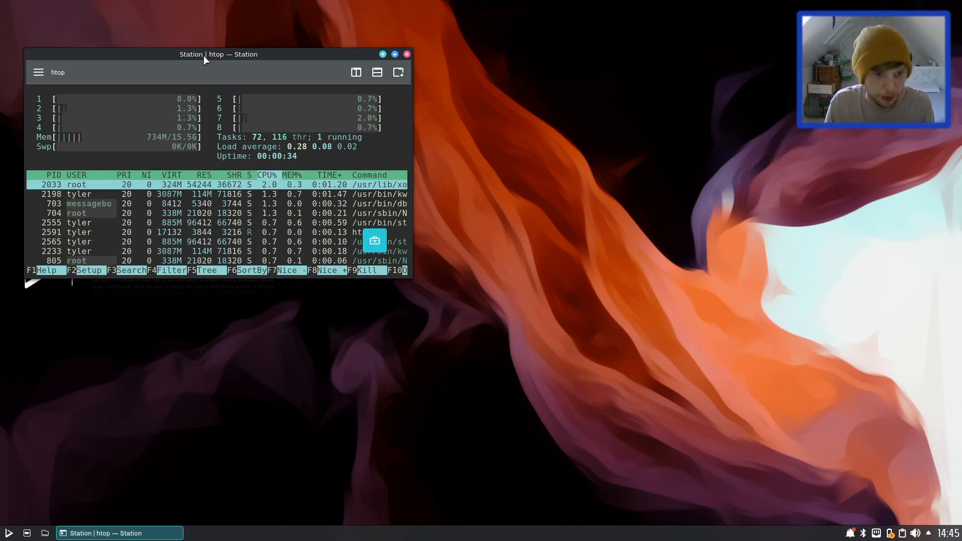
Step: Move the htop window toward centre, maximize it, then restore its normal size
drag(199, 53, 382, 123)
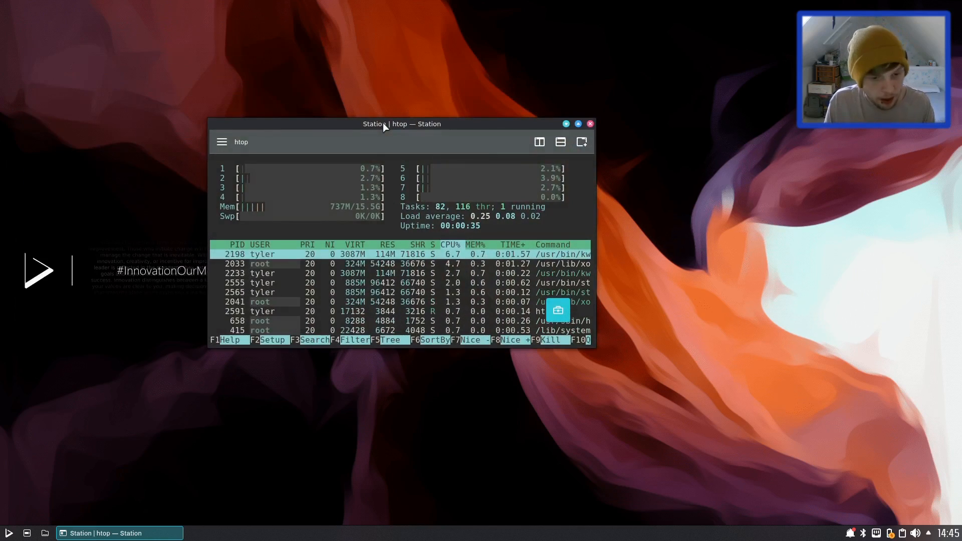
double_click(383, 123)
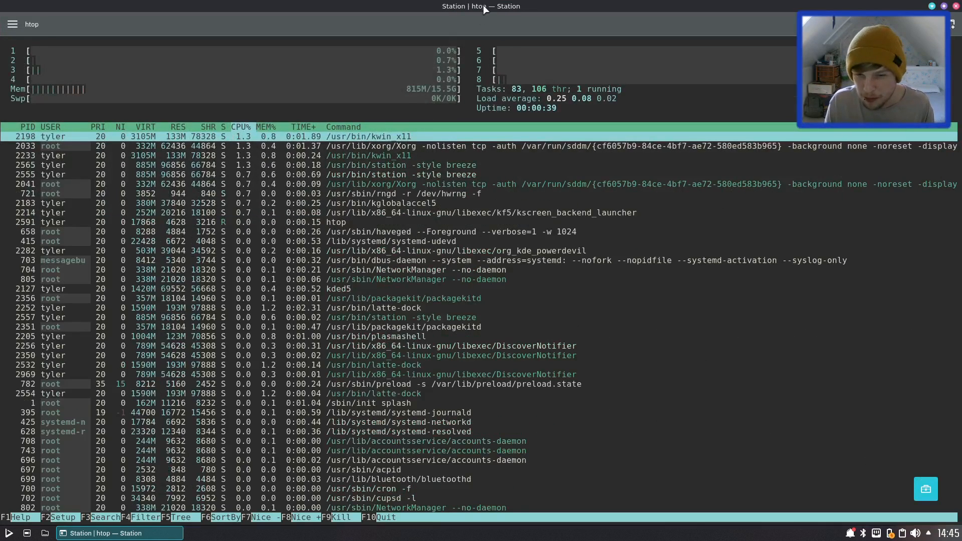
double_click(484, 5)
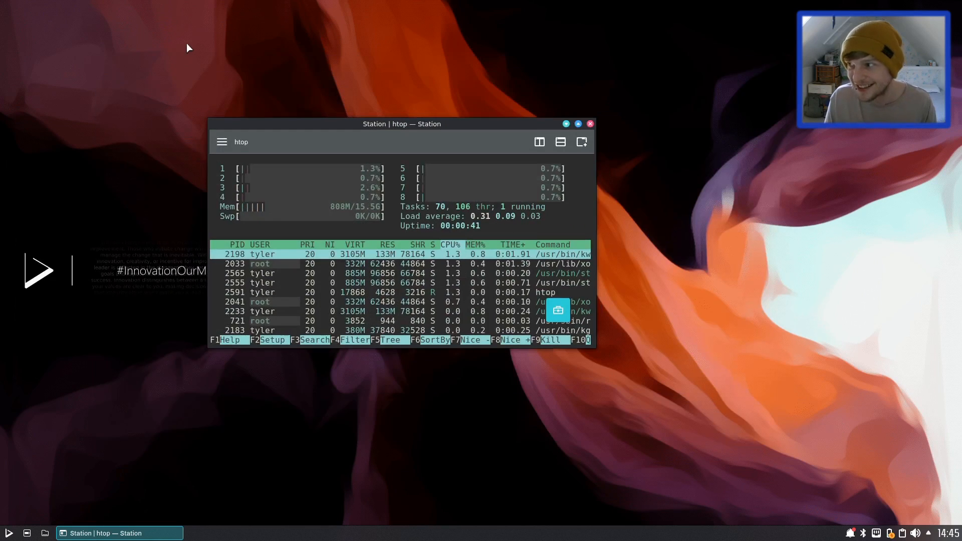
Step: Bring up System Information via launcher search 'abou', showing Nitrux 1.2.6
key(super)
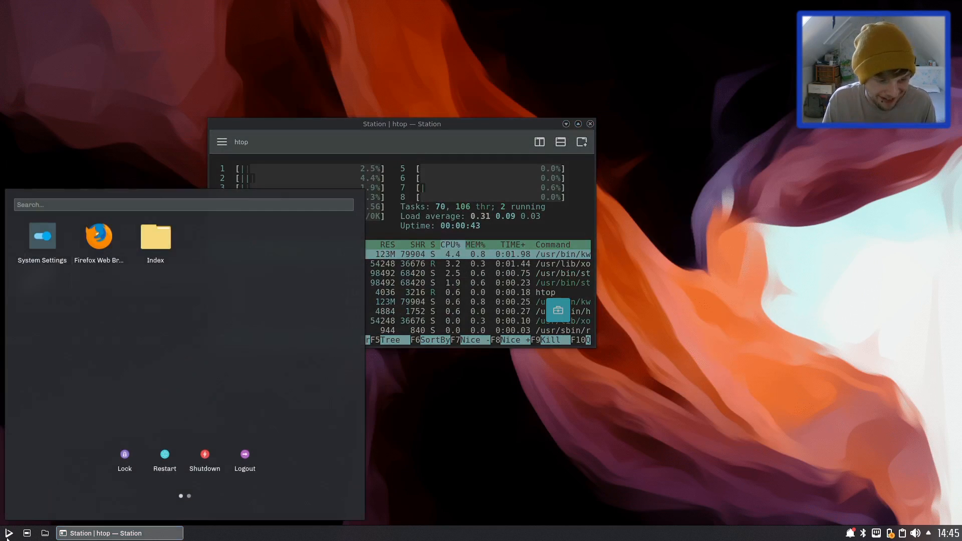
text(abou)
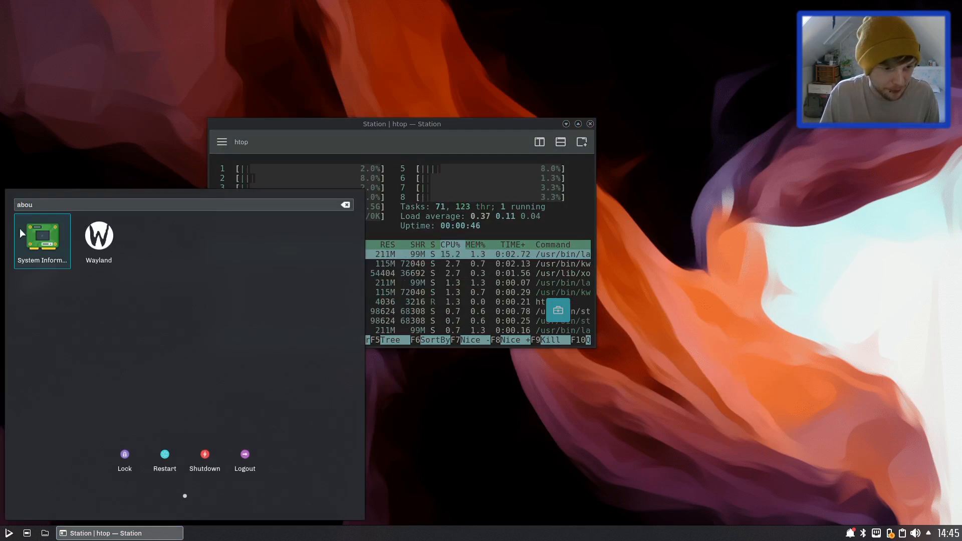
click(43, 240)
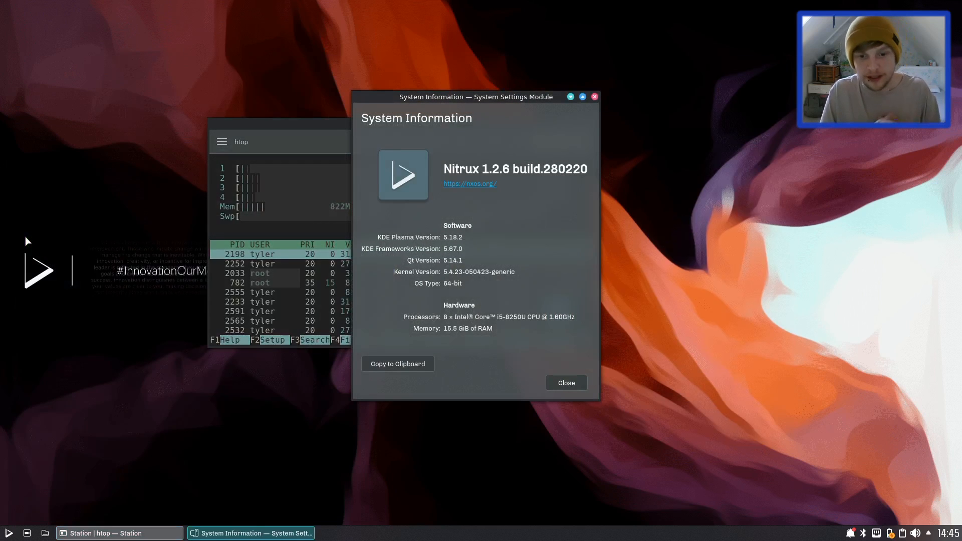